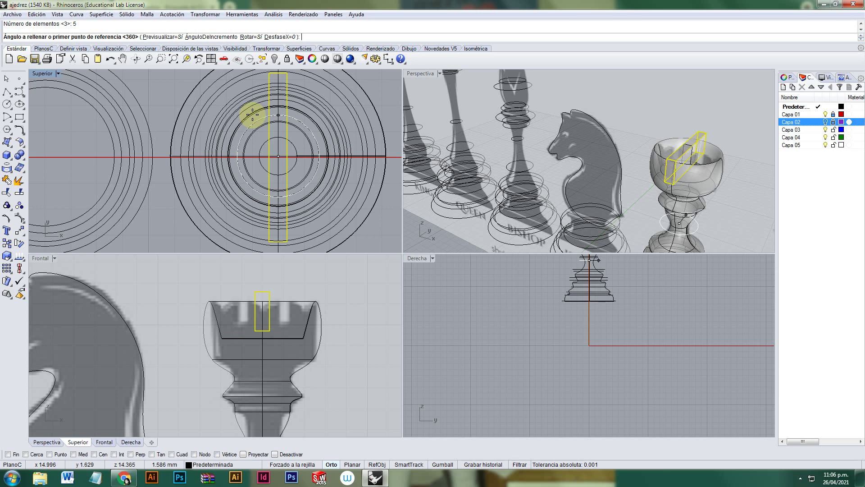
Step: Complete the polar array of the rectangular bar around the rook's axis with 5 elements over a full 360 degrees
{"action": "key", "text": "Return"}
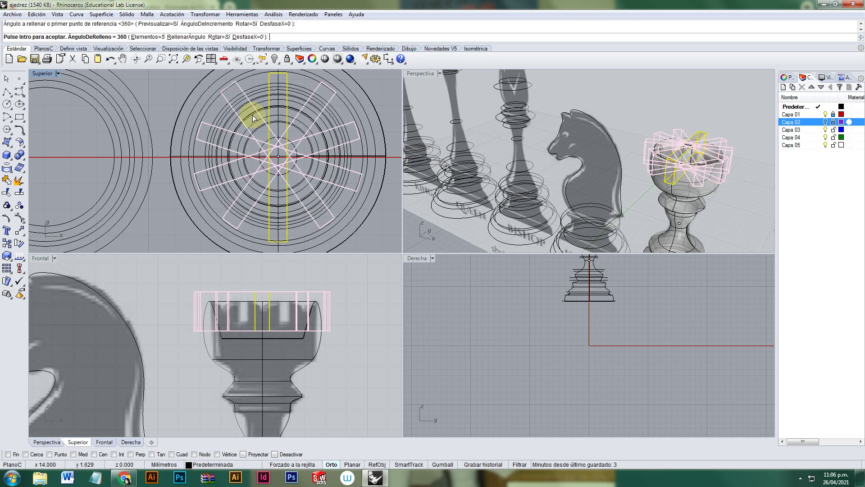
{"action": "key", "text": "Return"}
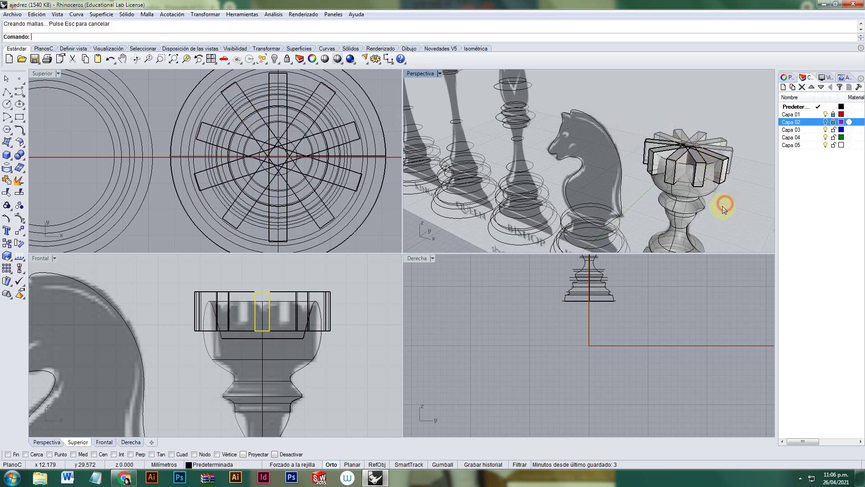
{"action": "left_click", "coordinate": [723, 206]}
{"action": "right_click_drag", "start_coordinate": [723, 206], "coordinate": [694, 179]}
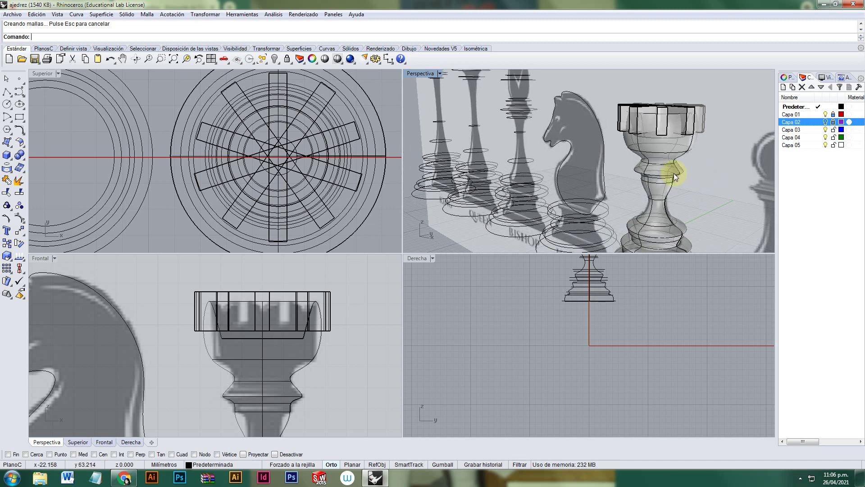
Step: Cut the battlement notches into the rook's rim with a Boolean Difference, subtracting all five arrayed bars from the rook body
{"action": "left_click", "coordinate": [21, 161]}
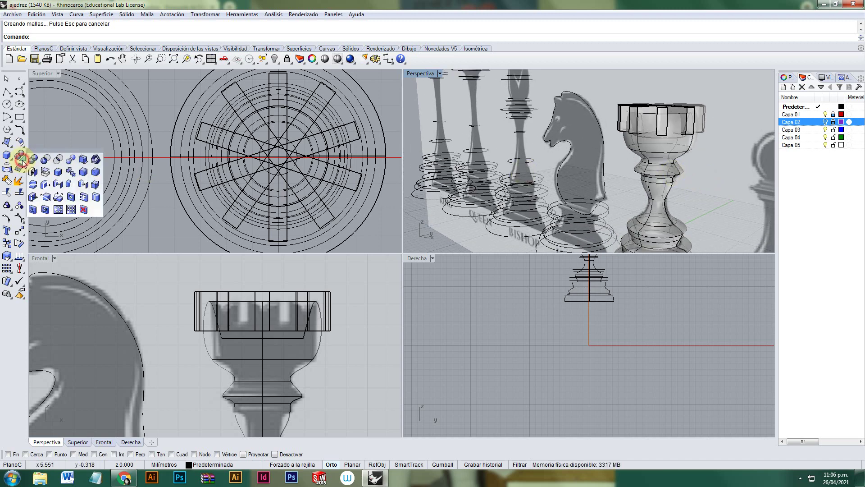
{"action": "left_click", "coordinate": [45, 163]}
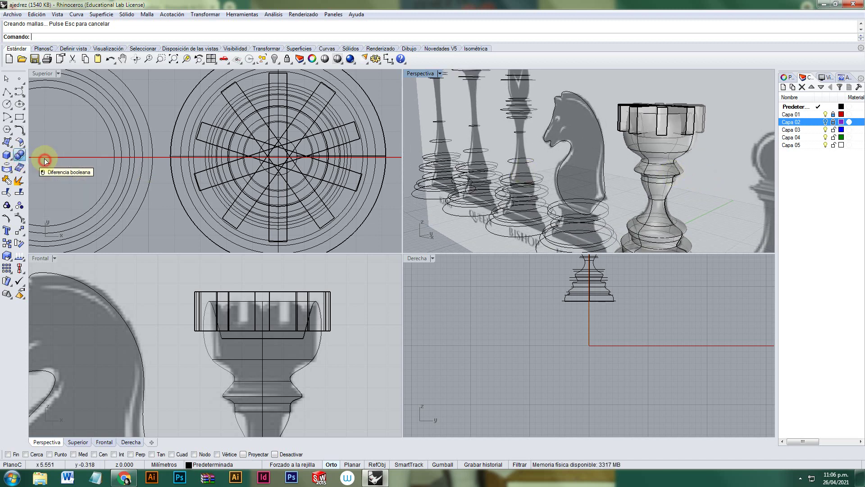
{"action": "left_click", "coordinate": [666, 210]}
{"action": "key", "text": "Return"}
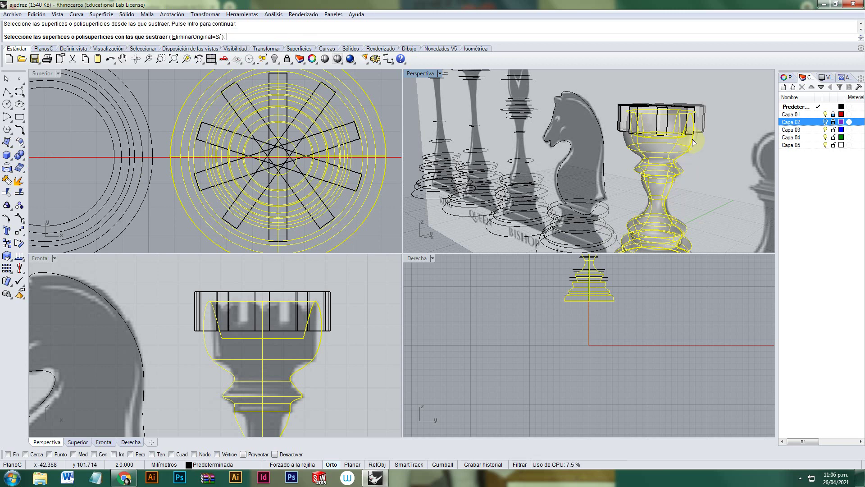
{"action": "left_click", "coordinate": [701, 118]}
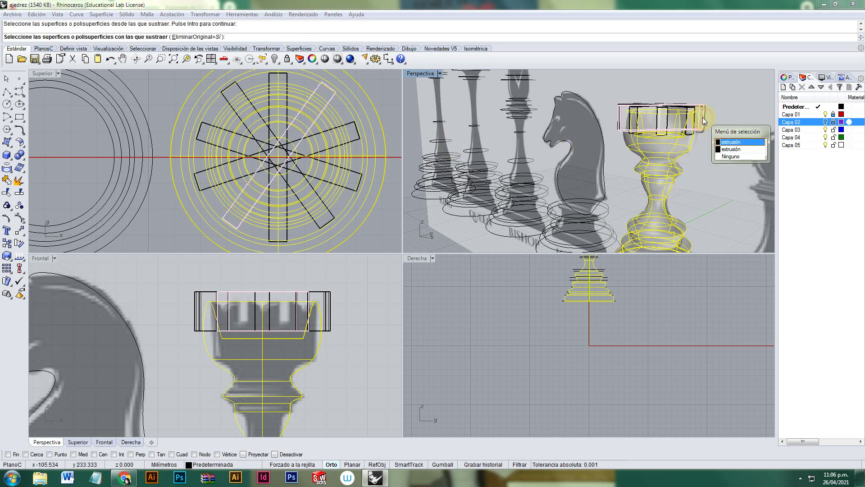
{"action": "left_click", "coordinate": [730, 144]}
{"action": "right_click_drag", "start_coordinate": [713, 138], "coordinate": [666, 191]}
{"action": "left_click", "coordinate": [662, 182]}
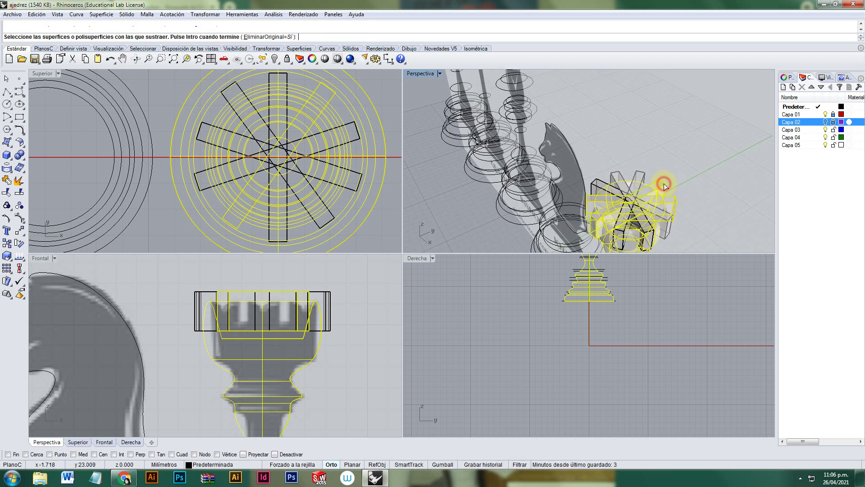
{"action": "left_click", "coordinate": [639, 175]}
{"action": "left_click", "coordinate": [617, 177]}
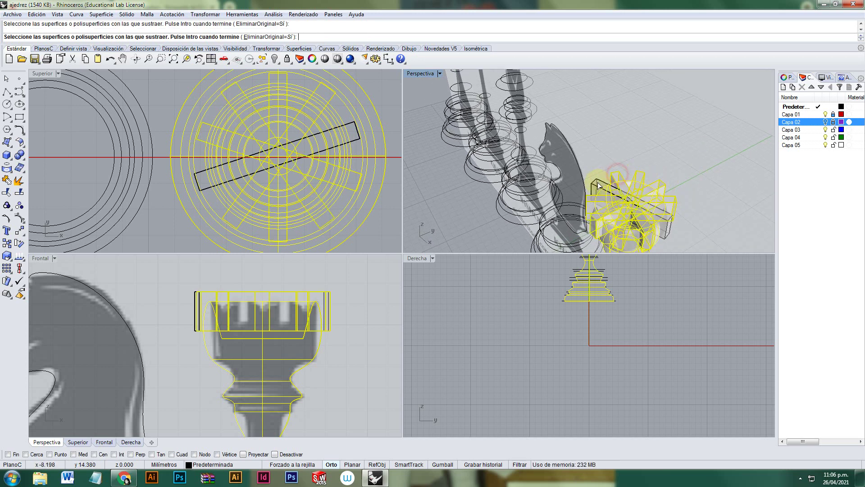
{"action": "left_click", "coordinate": [597, 185]}
{"action": "key", "text": "Return"}
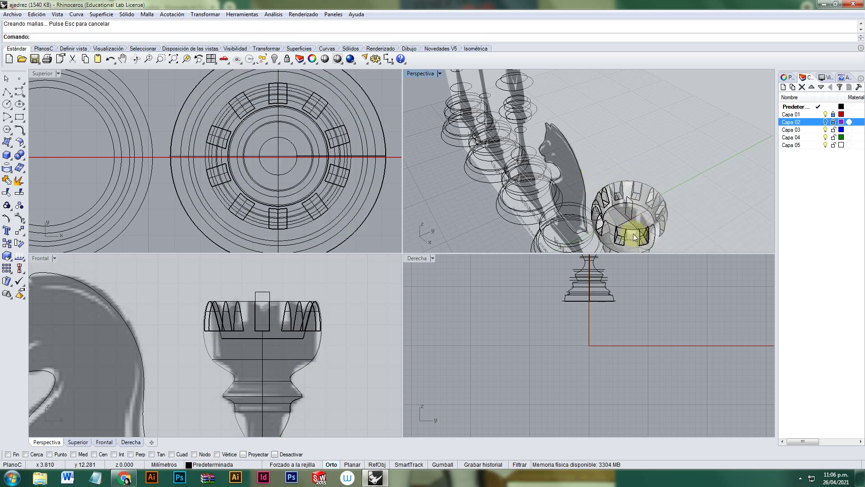
Step: Save the ajedrez file with the notched rook
{"action": "scroll", "coordinate": [629, 215], "scroll_direction": "down", "scroll_amount": 2}
{"action": "right_click_drag", "start_coordinate": [630, 216], "coordinate": [610, 190]}
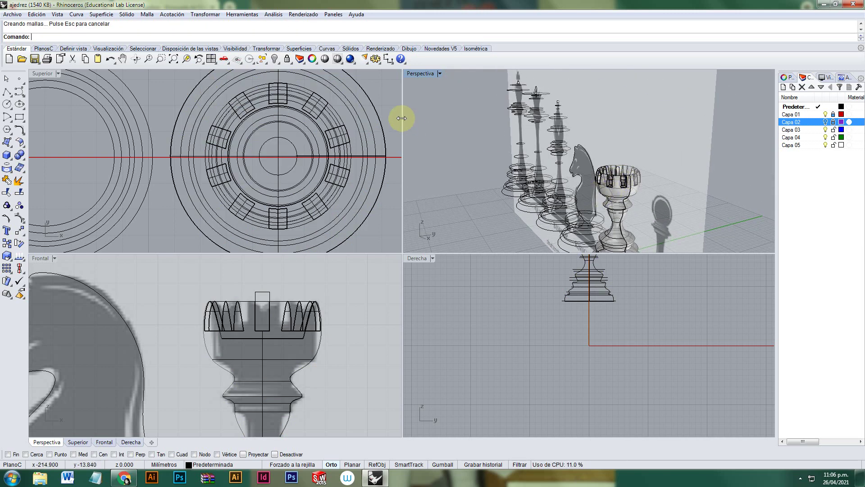
{"action": "left_click", "coordinate": [12, 14]}
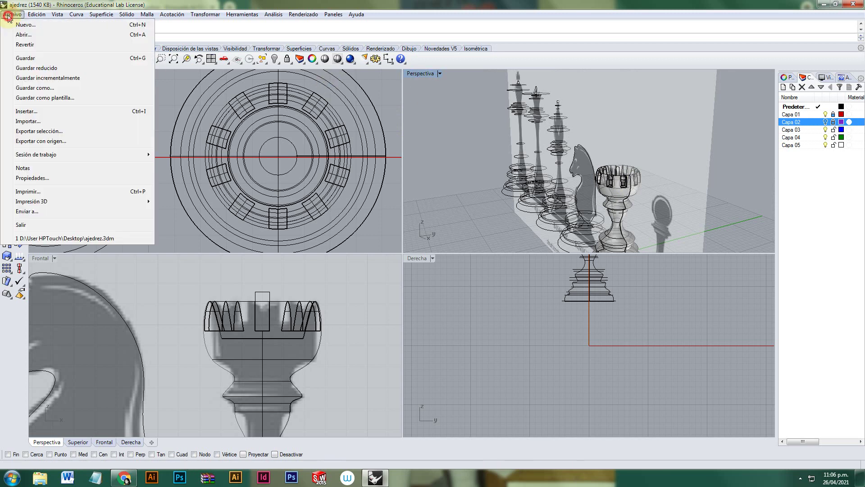
{"action": "left_click", "coordinate": [23, 61]}
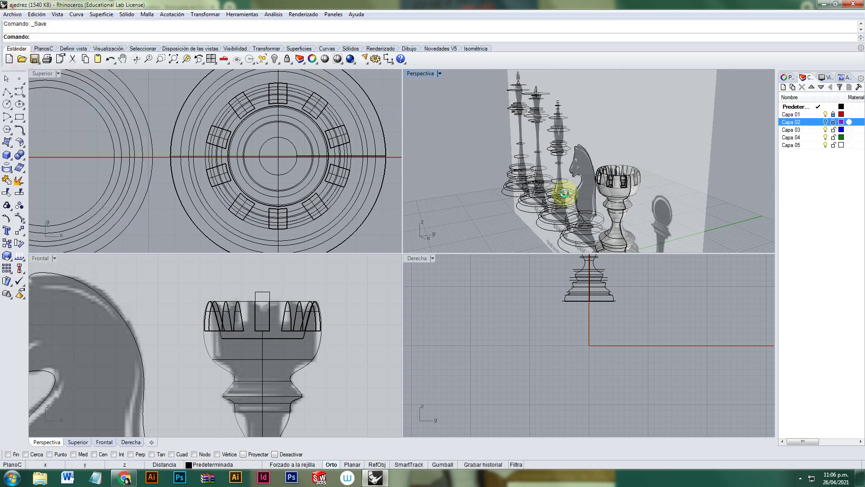
Step: Move the finished rook polysurface to the layer Capa 02, leaving its construction curves on their current layer
{"action": "double_click", "coordinate": [422, 74]}
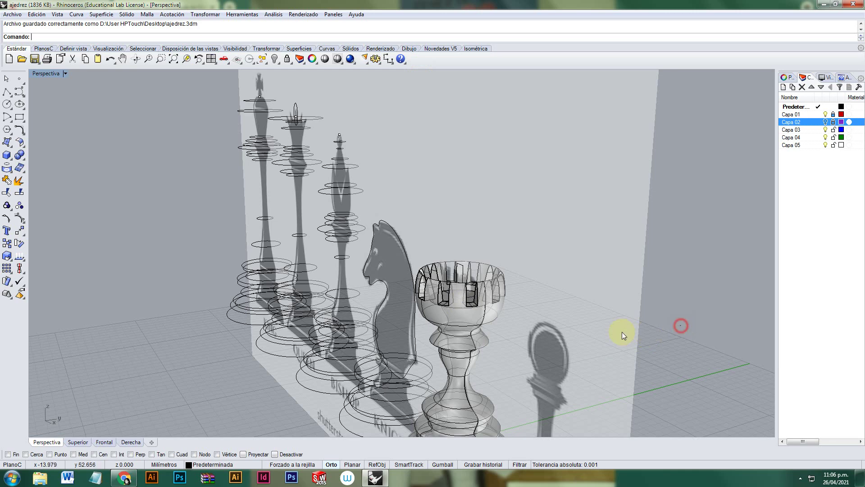
{"action": "right_click_drag", "start_coordinate": [533, 346], "coordinate": [573, 337]}
{"action": "scroll", "coordinate": [574, 337], "scroll_direction": "down", "scroll_amount": 5}
{"action": "left_click", "coordinate": [594, 303]}
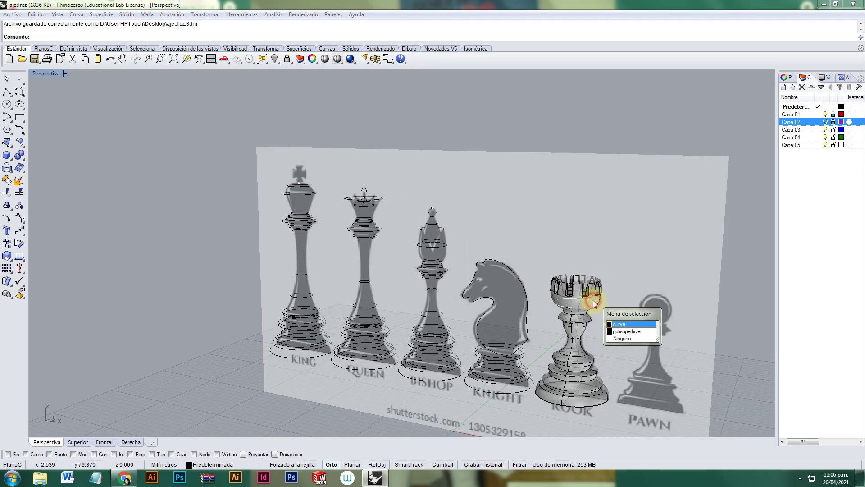
{"action": "left_click", "coordinate": [626, 332]}
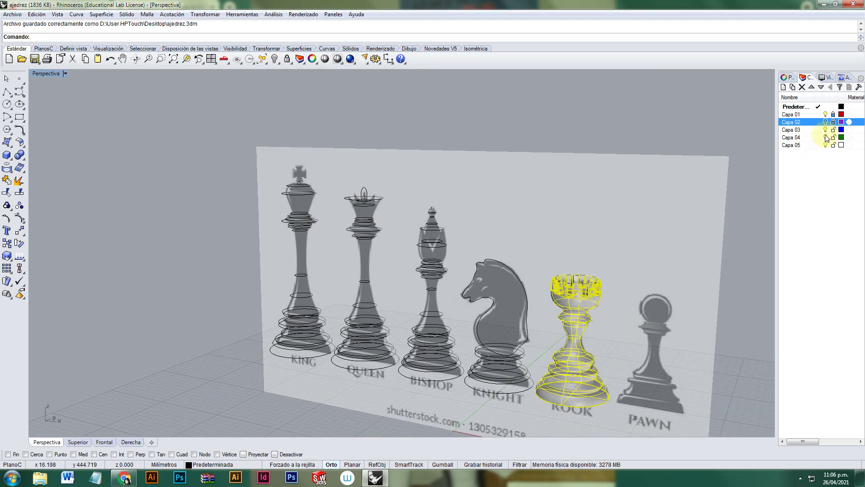
{"action": "right_click", "coordinate": [801, 122]}
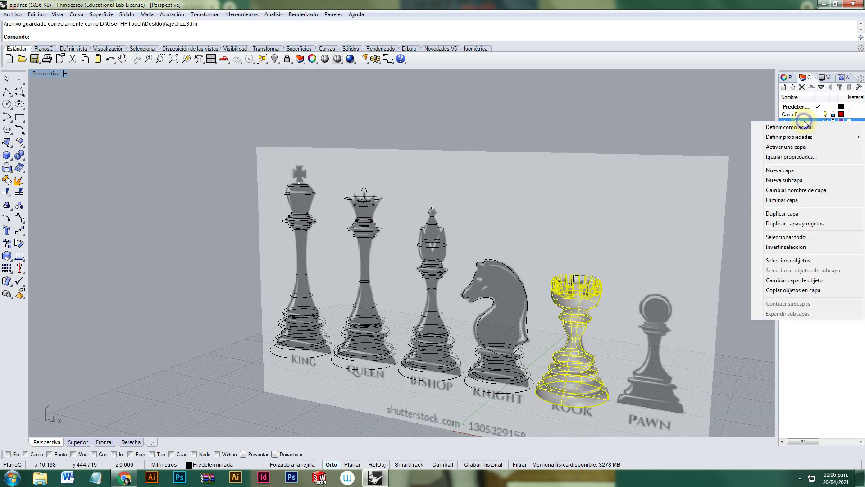
{"action": "left_click", "coordinate": [789, 280]}
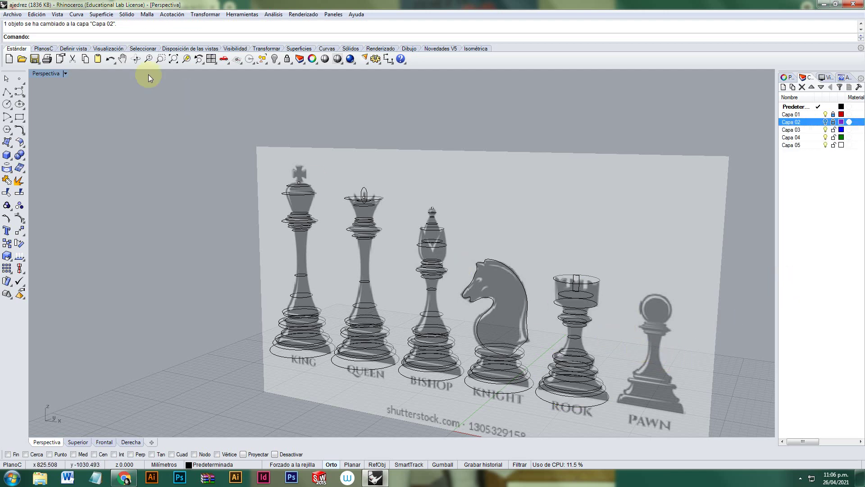
Step: Copy the ten lower profile circles of the rook about 8.7 mm horizontally onto the pawn's base in the front view
{"action": "double_click", "coordinate": [50, 73]}
{"action": "left_click", "coordinate": [279, 311]}
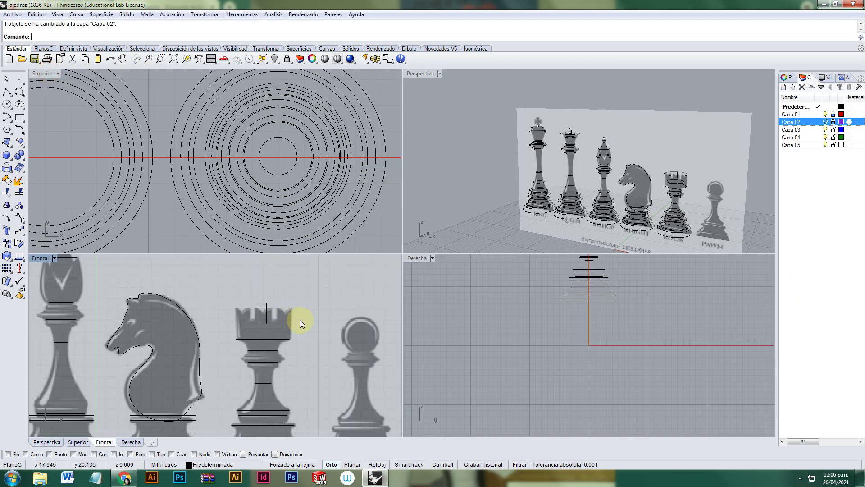
{"action": "scroll", "coordinate": [300, 320], "scroll_direction": "down", "scroll_amount": 3}
{"action": "scroll", "coordinate": [284, 332], "scroll_direction": "up", "scroll_amount": 2}
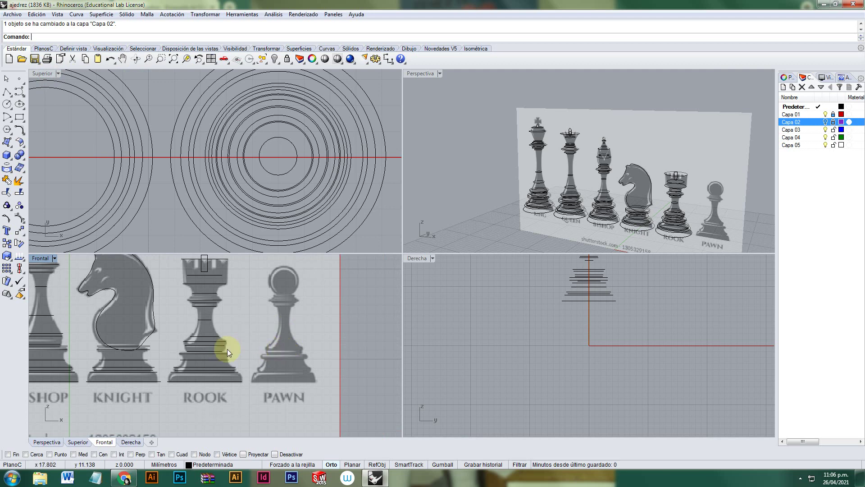
{"action": "scroll", "coordinate": [226, 348], "scroll_direction": "up", "scroll_amount": 1}
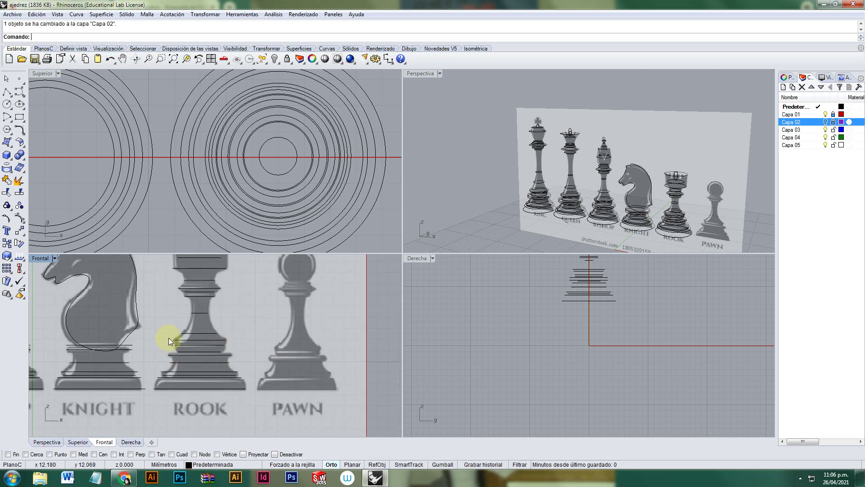
{"action": "left_click_drag", "start_coordinate": [240, 324], "coordinate": [171, 394]}
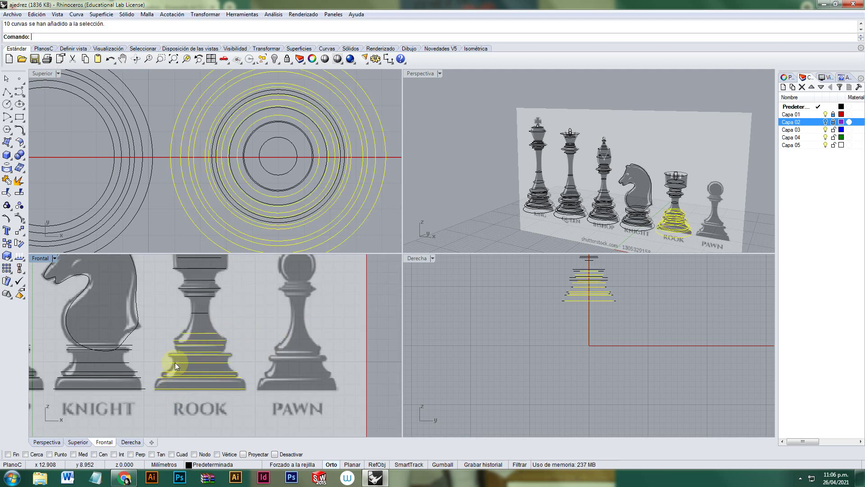
{"action": "left_click", "coordinate": [7, 243]}
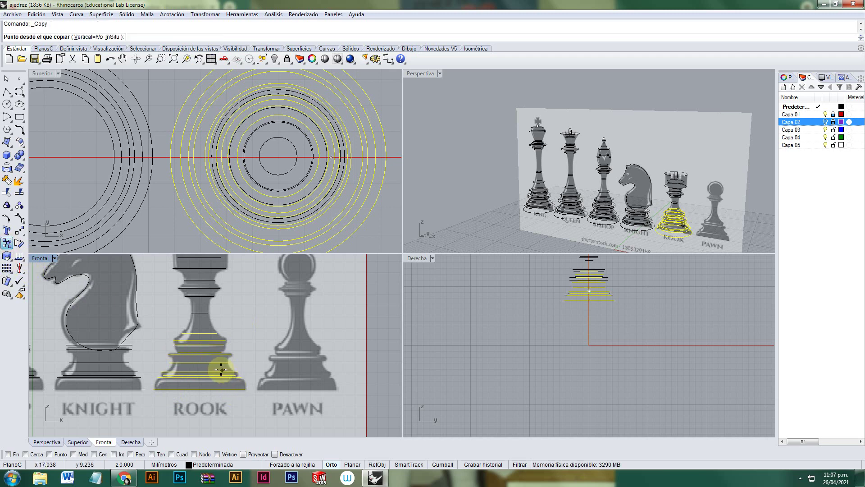
{"action": "left_click", "coordinate": [218, 368]}
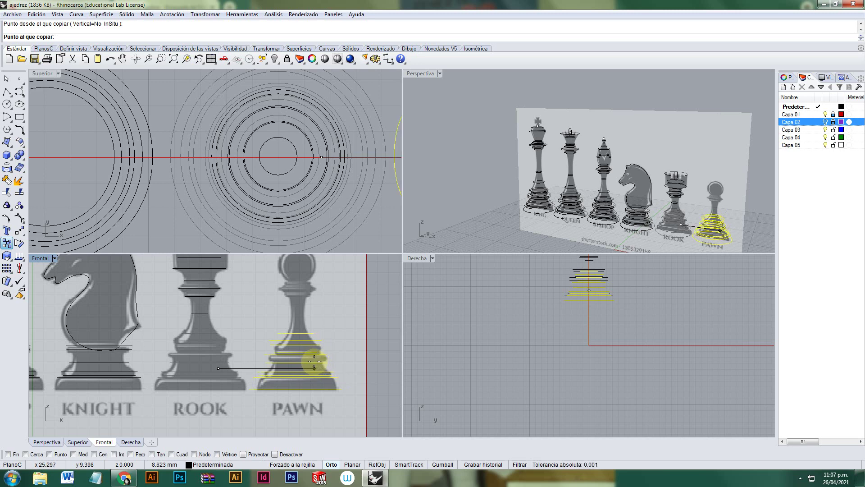
{"action": "left_click", "coordinate": [315, 364]}
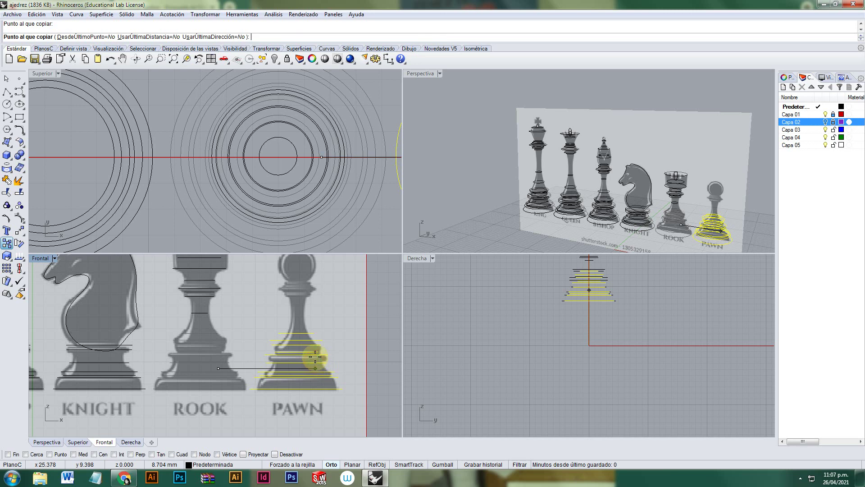
{"action": "key", "text": "Return"}
Step: Scale the copied pawn circles down in 2D about their common centre to match the pawn's base width
{"action": "scroll", "coordinate": [321, 214], "scroll_direction": "down", "scroll_amount": 3}
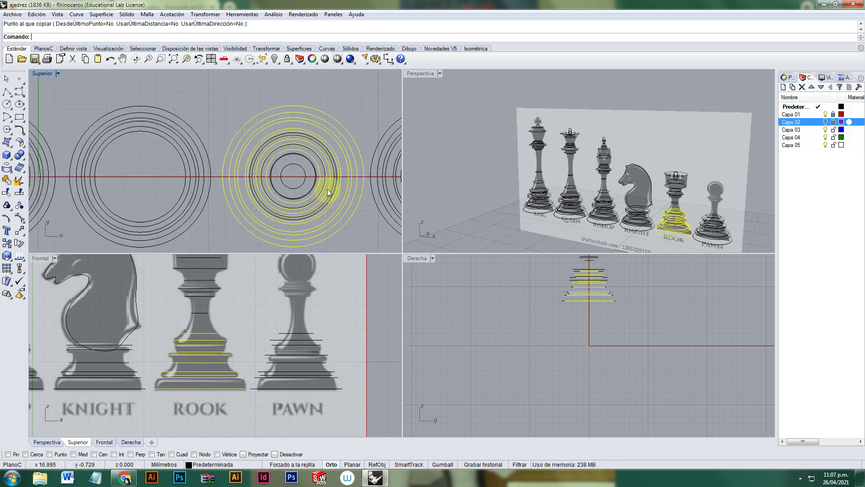
{"action": "scroll", "coordinate": [327, 188], "scroll_direction": "down", "scroll_amount": 3}
{"action": "left_click_drag", "start_coordinate": [361, 112], "coordinate": [309, 216]}
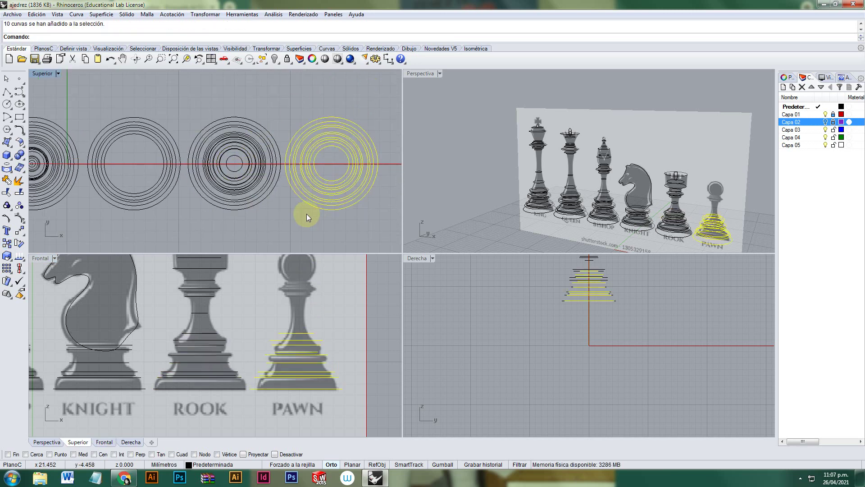
{"action": "left_click", "coordinate": [20, 256]}
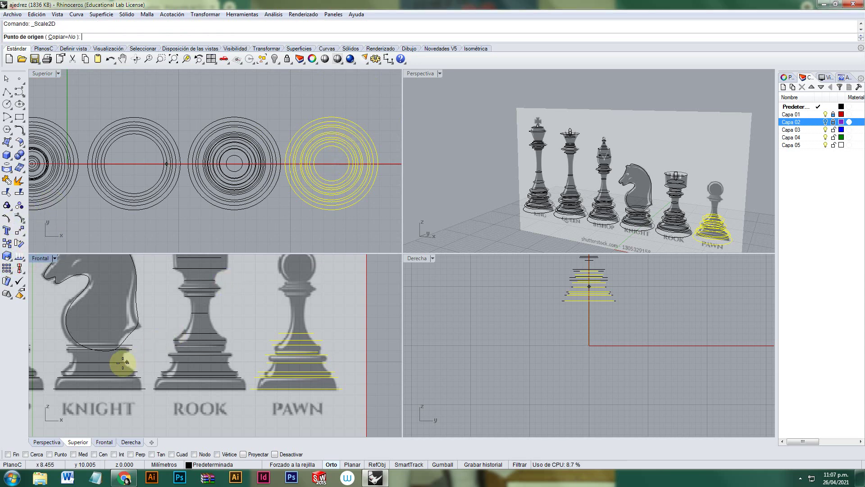
{"action": "left_click", "coordinate": [94, 454]}
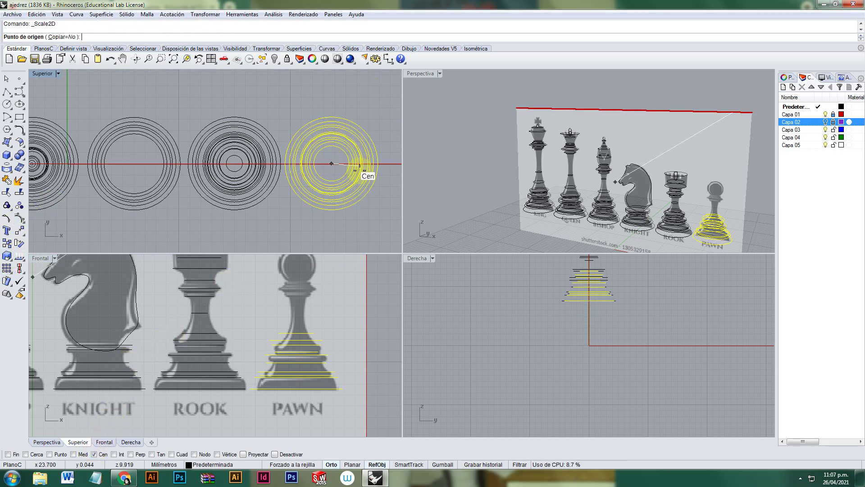
{"action": "left_click", "coordinate": [354, 173]}
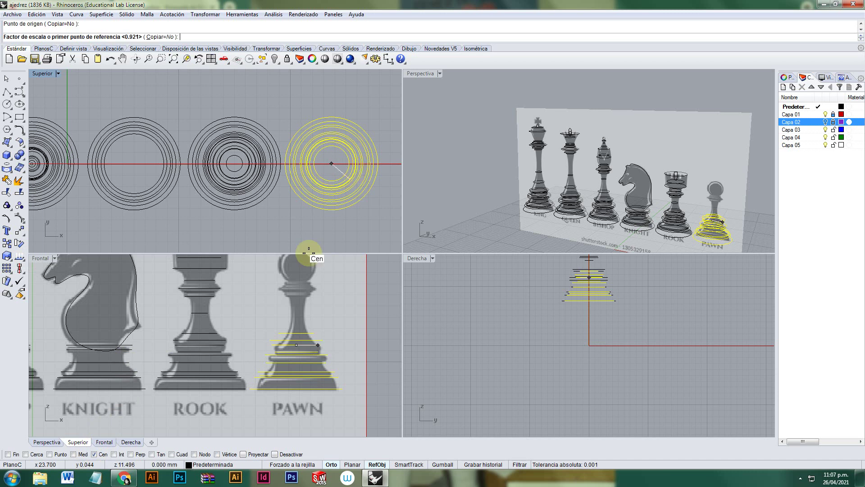
{"action": "left_click", "coordinate": [95, 454]}
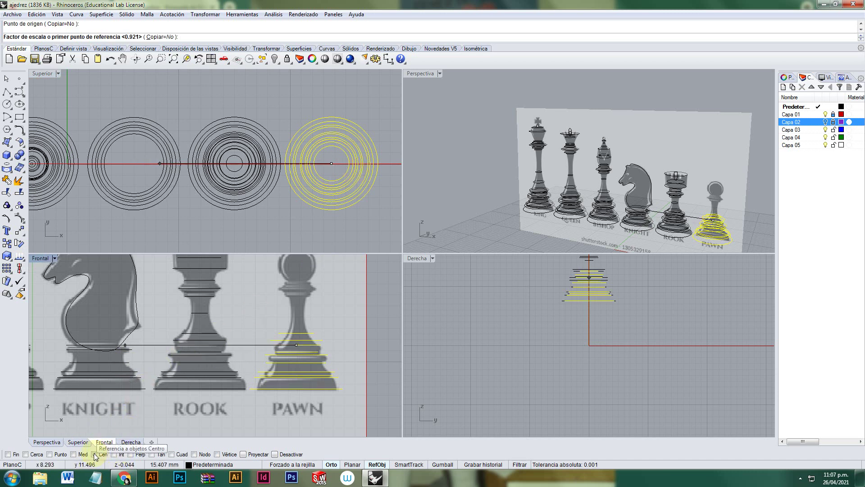
{"action": "left_click", "coordinate": [345, 97]}
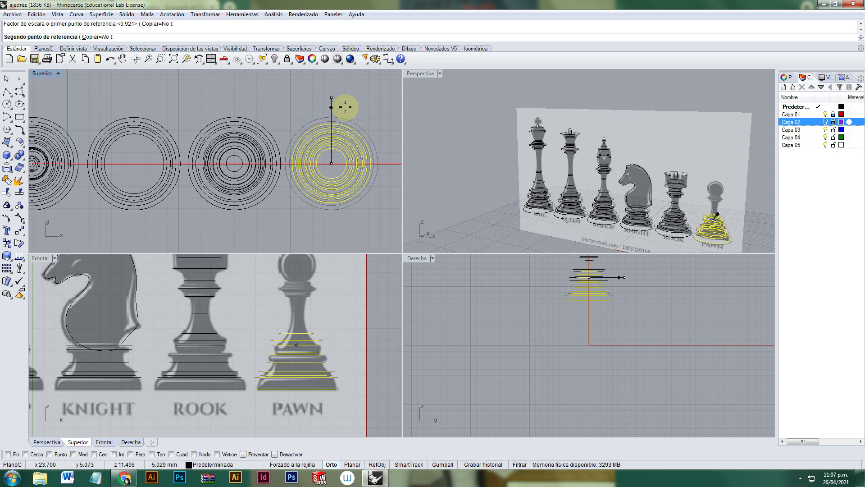
{"action": "left_click", "coordinate": [345, 107]}
Step: Draw a circle by its diameter across the narrowest part of the pawn's neck in the front view
{"action": "scroll", "coordinate": [292, 318], "scroll_direction": "up", "scroll_amount": 3}
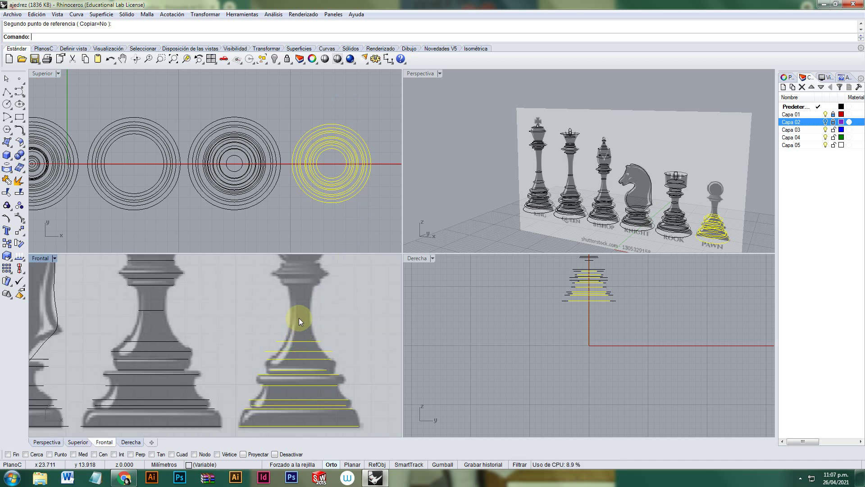
{"action": "scroll", "coordinate": [299, 323], "scroll_direction": "down", "scroll_amount": 2}
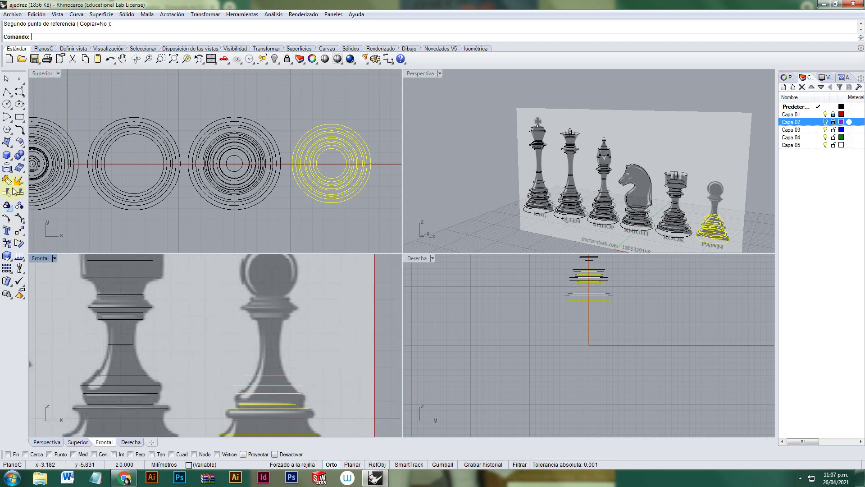
{"action": "left_click", "coordinate": [11, 110]}
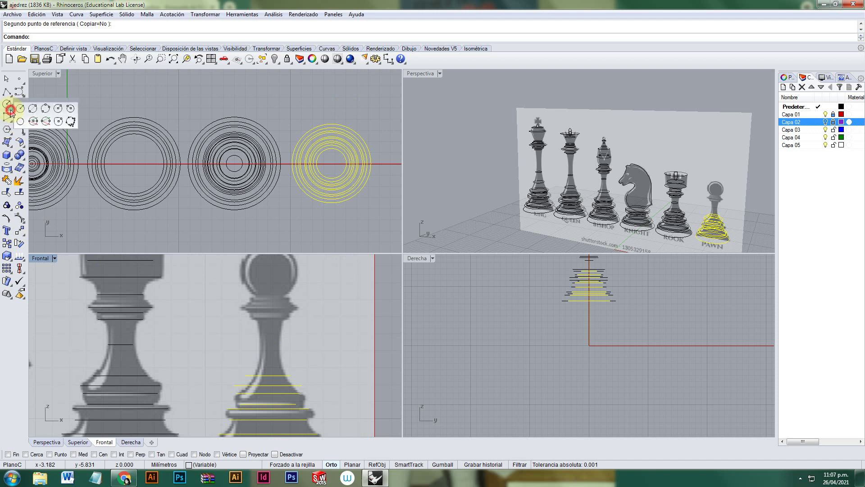
{"action": "left_click", "coordinate": [44, 122]}
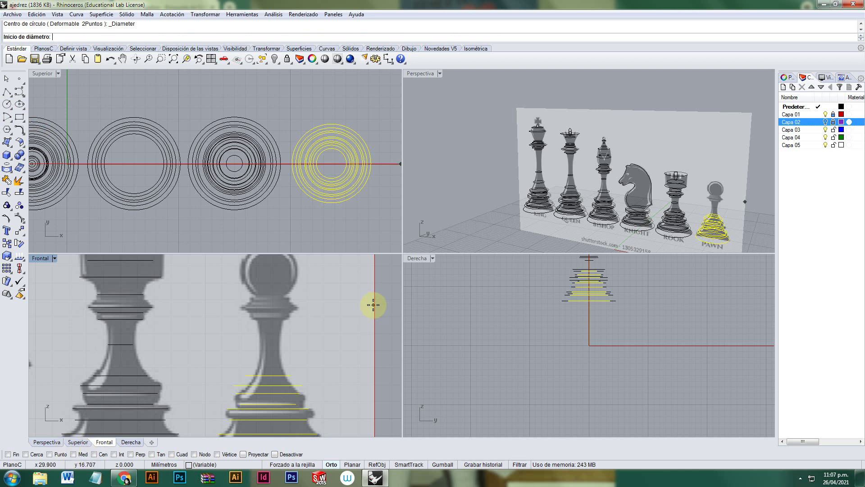
{"action": "left_click", "coordinate": [260, 345]}
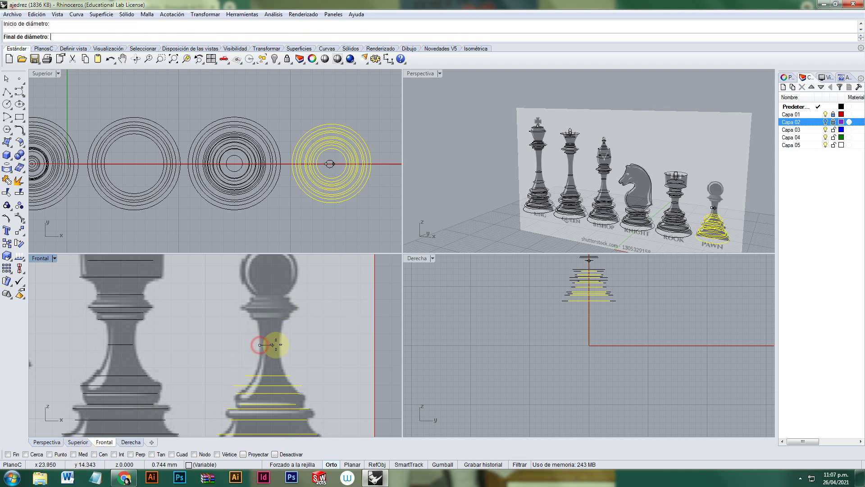
{"action": "left_click", "coordinate": [280, 345]}
Step: Draw two circles by diameter at the underside of the pawn's collar, the lower one about 2 mm across
{"action": "right_click", "coordinate": [258, 320]}
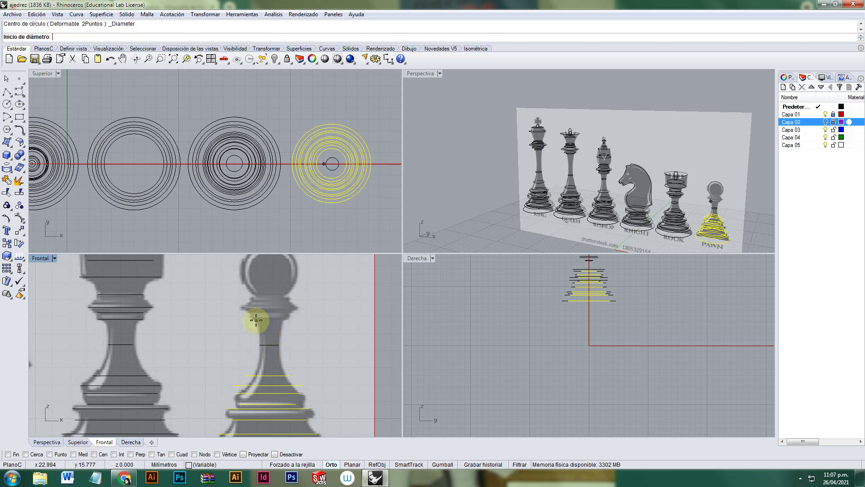
{"action": "left_click", "coordinate": [254, 319]}
{"action": "left_click", "coordinate": [289, 319]}
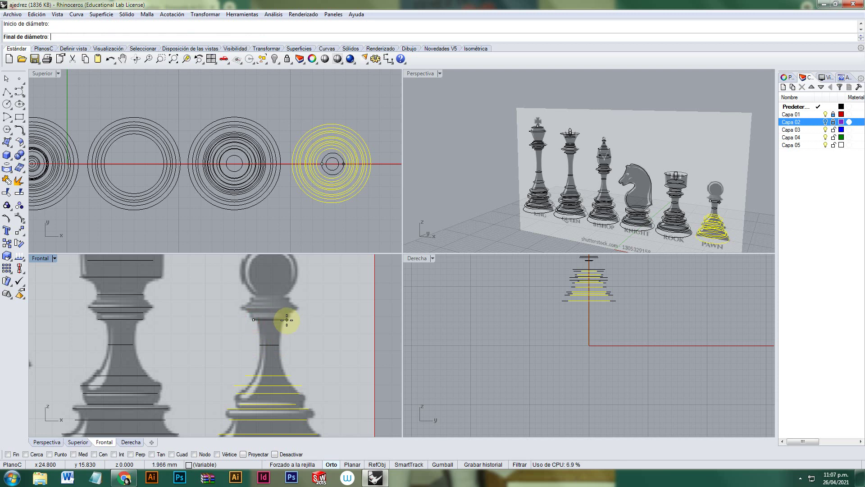
{"action": "right_click", "coordinate": [268, 318]}
{"action": "left_click", "coordinate": [249, 312]}
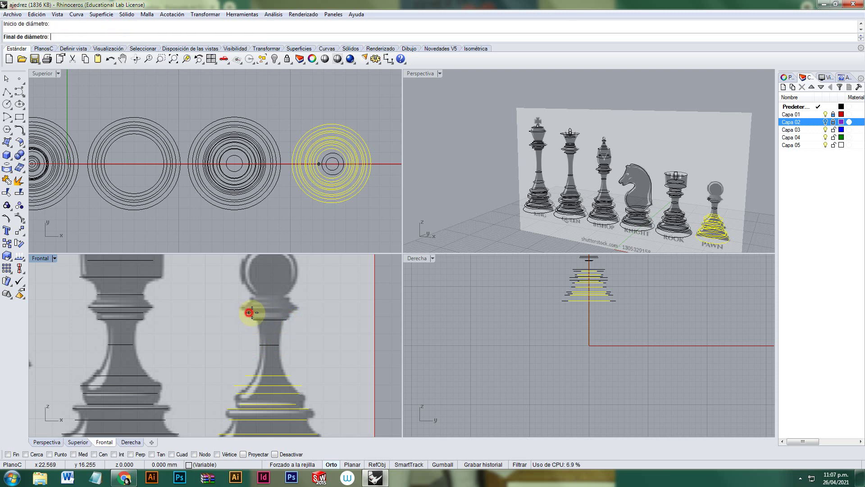
{"action": "left_click", "coordinate": [285, 312]}
Step: Draw two circles by diameter at the widest rim and the top edge of the pawn's collar
{"action": "right_click", "coordinate": [290, 311]}
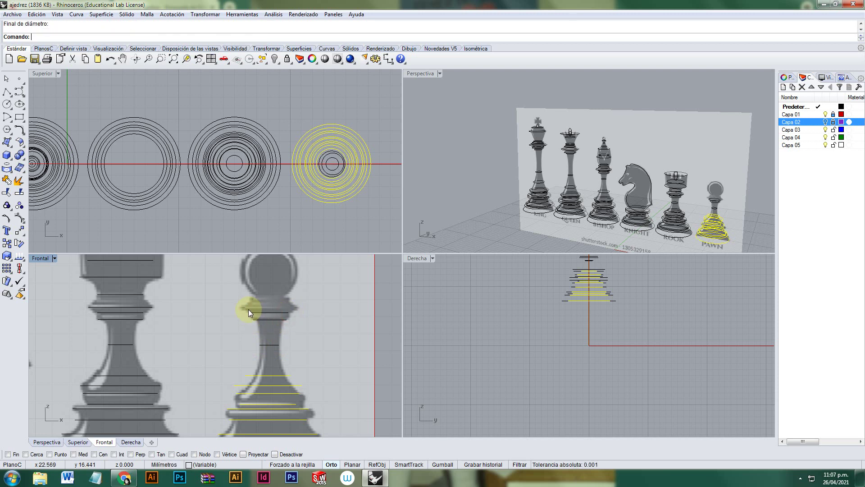
{"action": "left_click", "coordinate": [244, 309]}
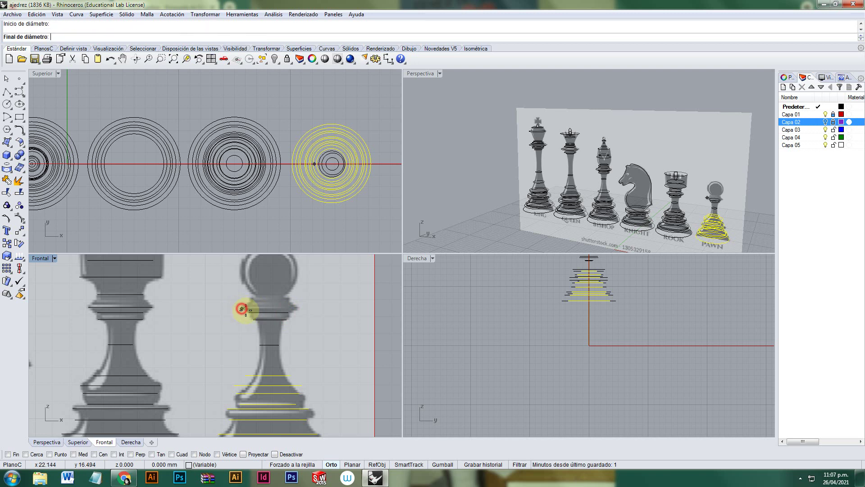
{"action": "left_click", "coordinate": [298, 311]}
{"action": "right_click", "coordinate": [298, 311]}
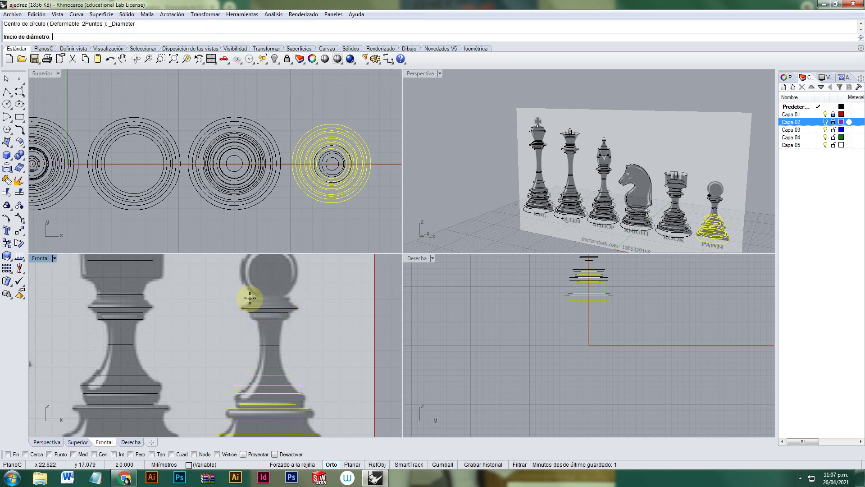
{"action": "left_click", "coordinate": [250, 298]}
{"action": "left_click", "coordinate": [287, 298]}
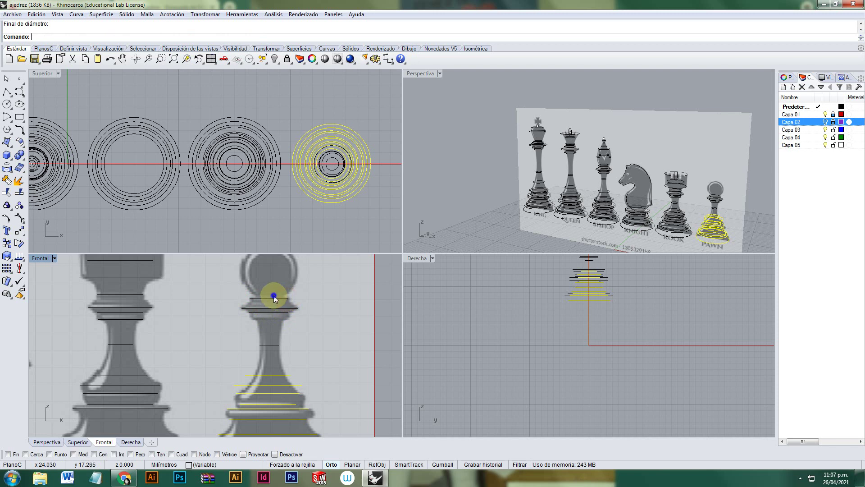
Step: Draw a circle by diameter where the pawn's head meets the collar and another about 3.2 mm across the middle of the head
{"action": "right_click_drag", "start_coordinate": [261, 286], "coordinate": [256, 306]}
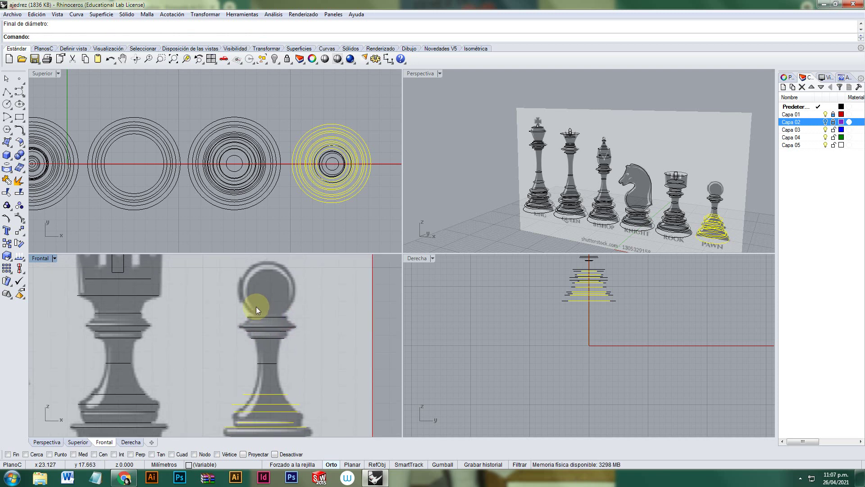
{"action": "right_click", "coordinate": [256, 303]}
{"action": "left_click", "coordinate": [253, 312]}
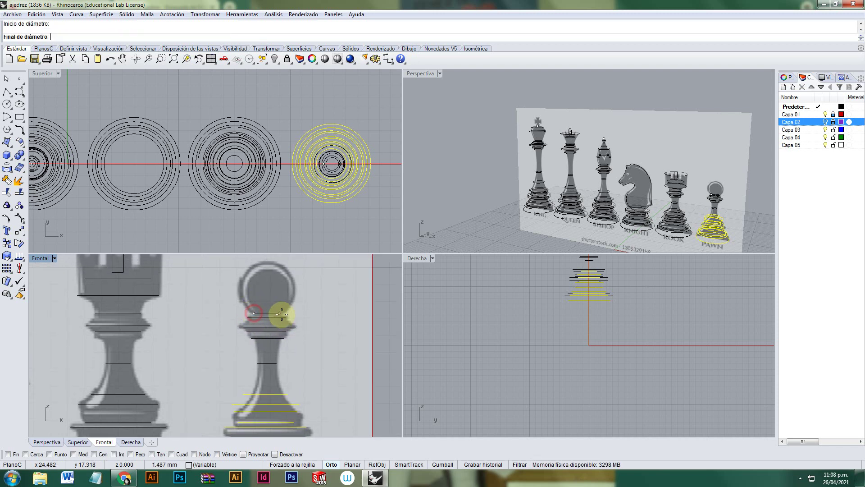
{"action": "left_click", "coordinate": [282, 309]}
{"action": "right_click", "coordinate": [257, 301]}
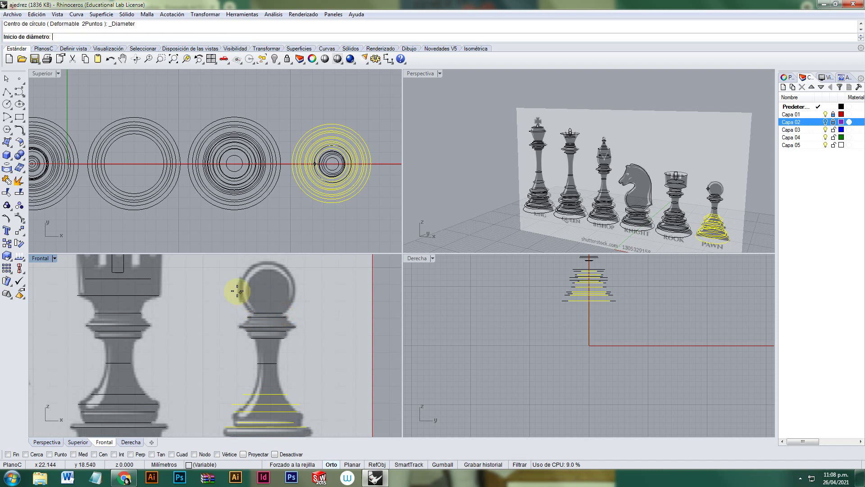
{"action": "left_click", "coordinate": [240, 292]}
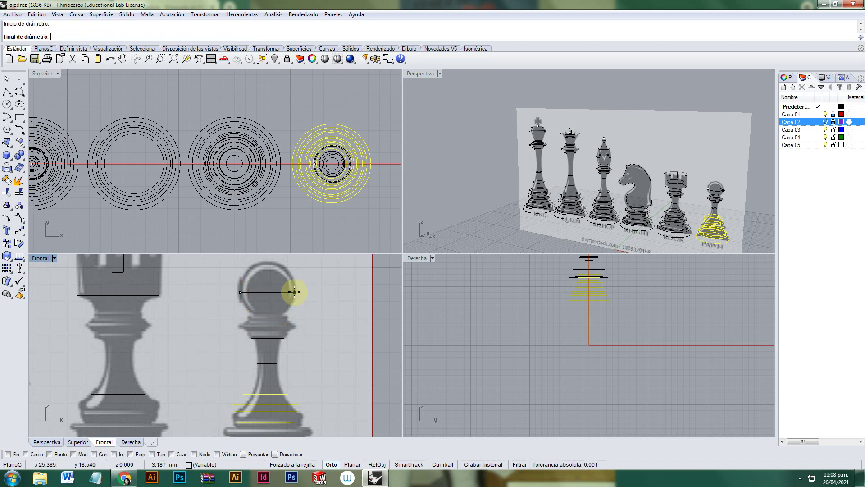
{"action": "left_click", "coordinate": [295, 292]}
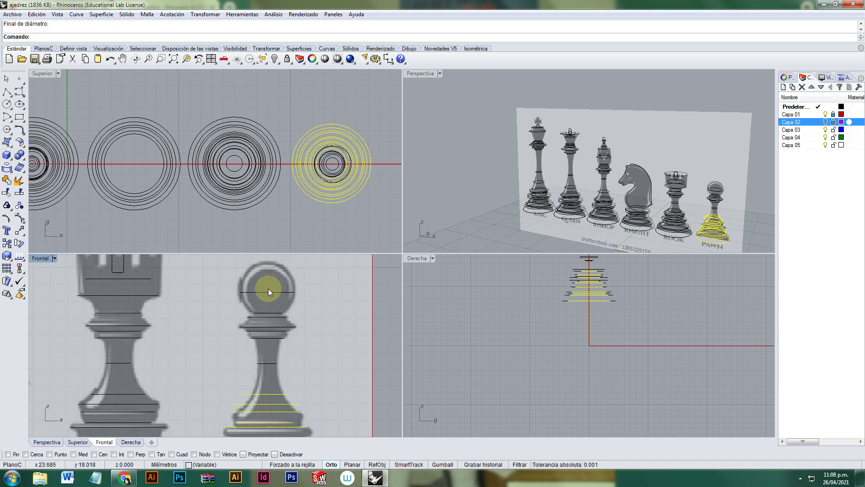
Step: Try to align all 17 pawn circles concentrically at a point in the top view, having selected them in the front view
{"action": "scroll", "coordinate": [273, 333], "scroll_direction": "down", "scroll_amount": 3}
{"action": "left_click_drag", "start_coordinate": [304, 311], "coordinate": [255, 415]}
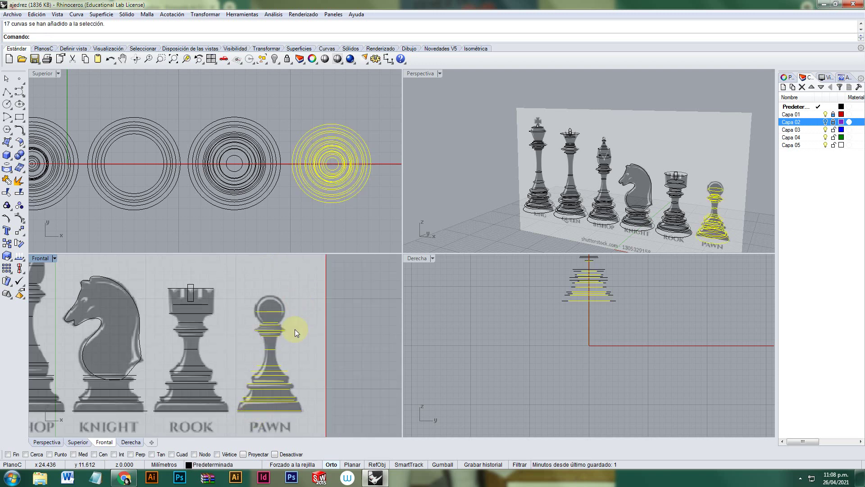
{"action": "left_click", "coordinate": [19, 268]}
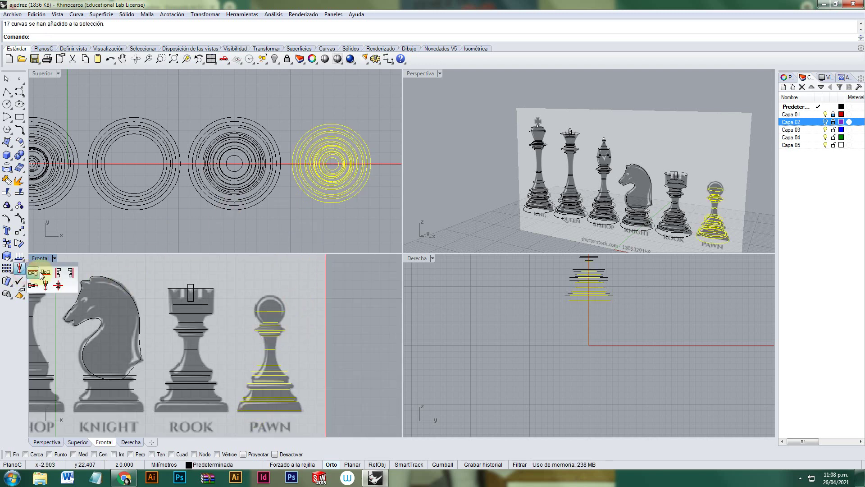
{"action": "left_click", "coordinate": [59, 286]}
{"action": "scroll", "coordinate": [329, 162], "scroll_direction": "up", "scroll_amount": 5}
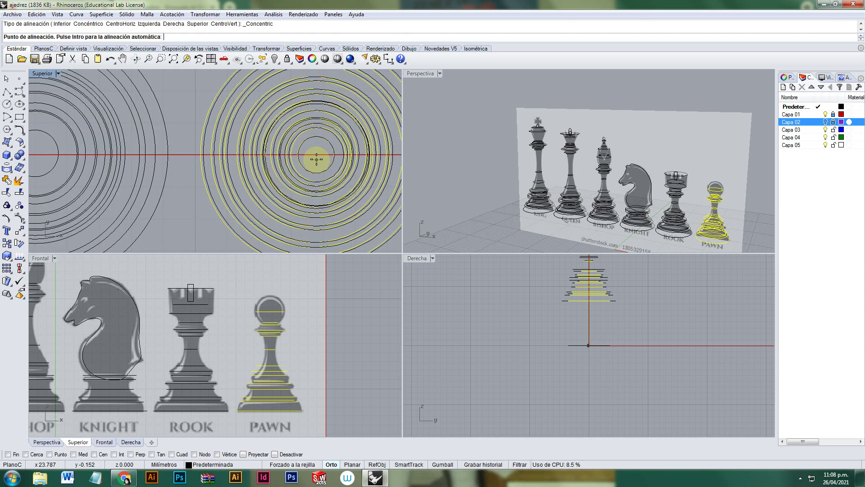
{"action": "left_click", "coordinate": [317, 160]}
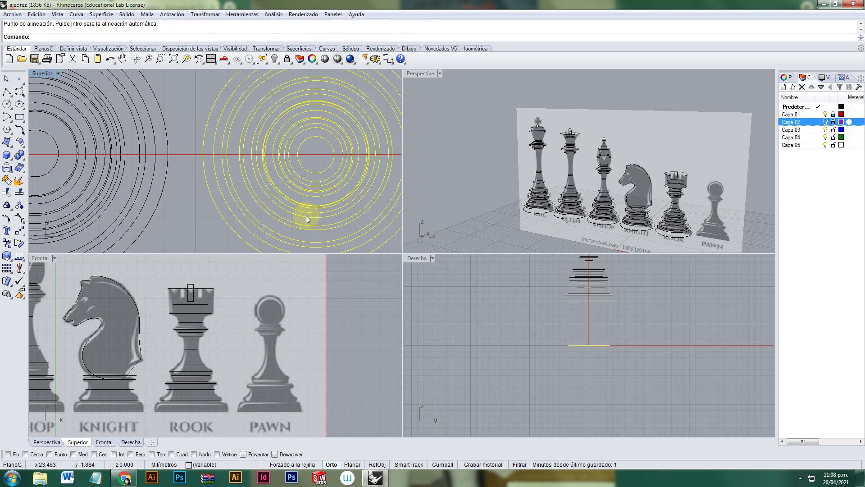
{"action": "scroll", "coordinate": [306, 216], "scroll_direction": "down", "scroll_amount": 4}
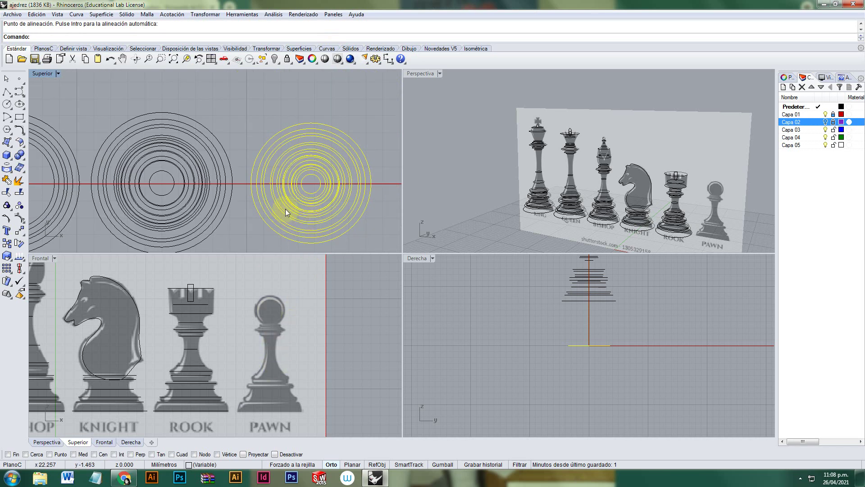
{"action": "key", "text": "ctrl+z"}
{"action": "left_click", "coordinate": [274, 115]}
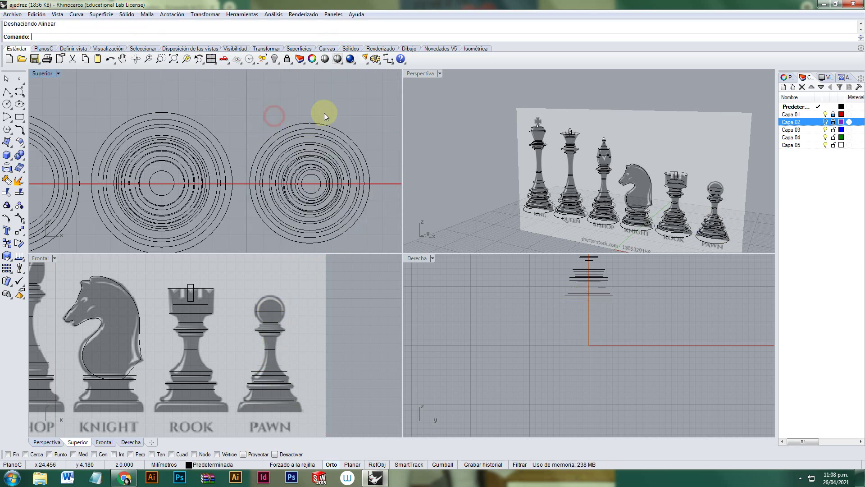
Step: Select the 17 pawn circles in the top view and align them concentrically on their common centre
{"action": "left_click_drag", "start_coordinate": [347, 123], "coordinate": [275, 236]}
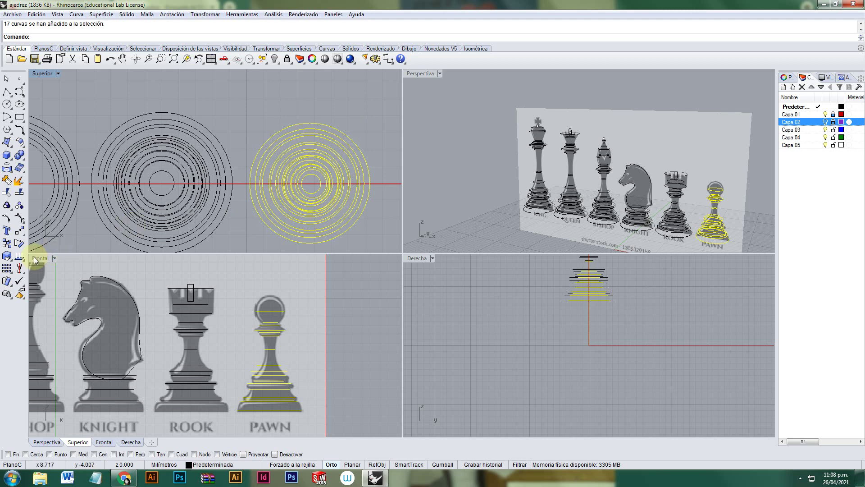
{"action": "left_click", "coordinate": [19, 269]}
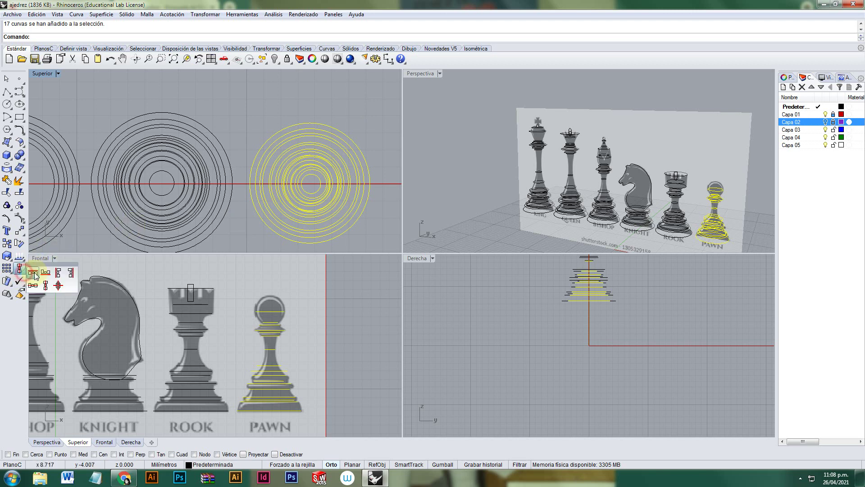
{"action": "left_click", "coordinate": [58, 285]}
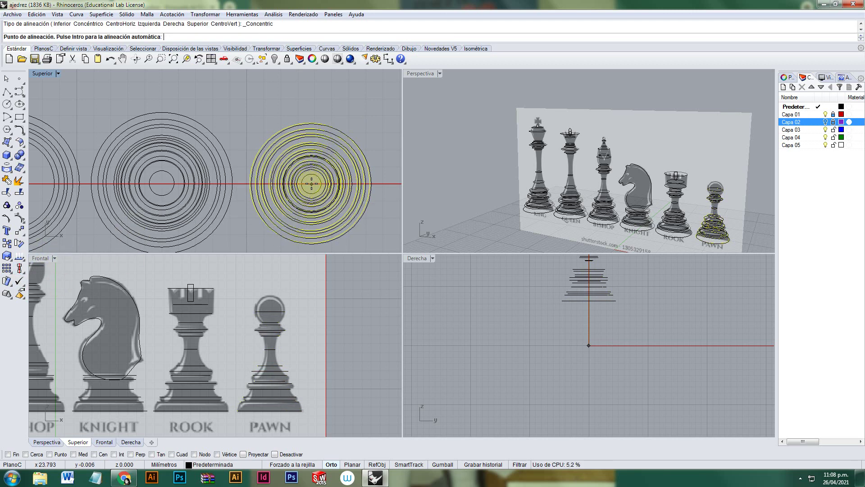
{"action": "left_click", "coordinate": [311, 184]}
{"action": "left_click", "coordinate": [358, 116]}
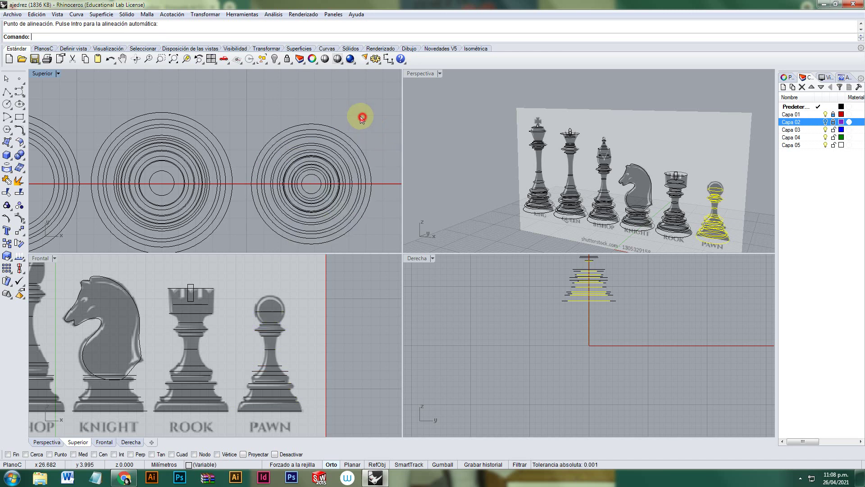
{"action": "left_click", "coordinate": [48, 294]}
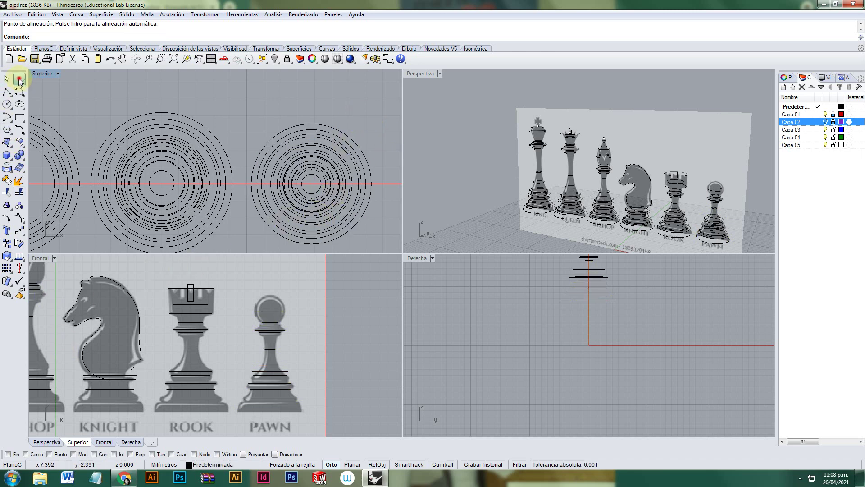
Step: Place a point at the pawn circles' centre using the Cen snap and move it straight up to the top of the pawn's head
{"action": "left_click", "coordinate": [19, 79]}
{"action": "left_click", "coordinate": [94, 454]}
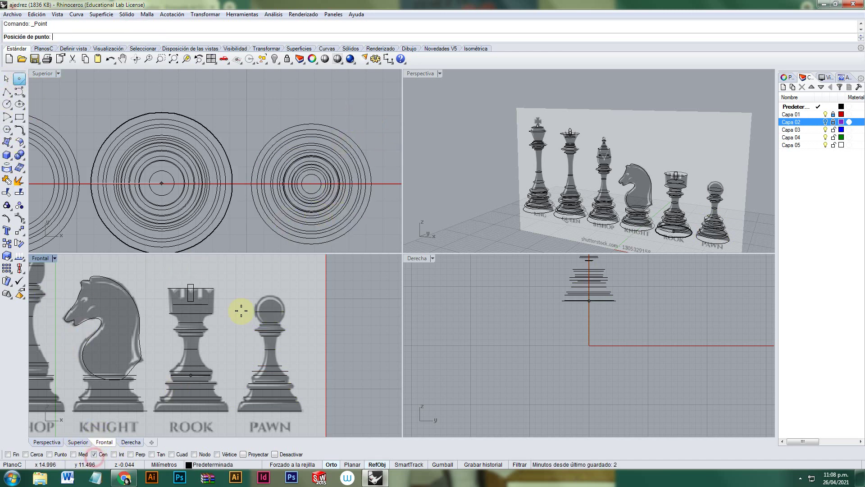
{"action": "left_click", "coordinate": [304, 206]}
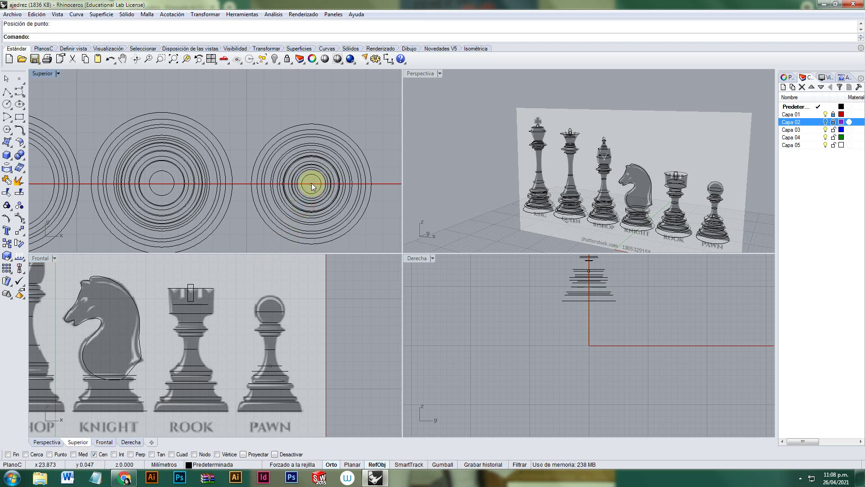
{"action": "left_click", "coordinate": [93, 454]}
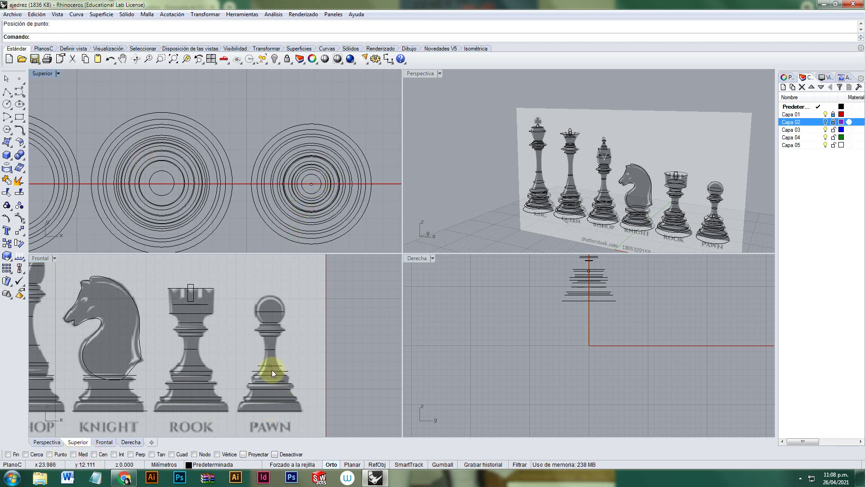
{"action": "left_click_drag", "start_coordinate": [270, 365], "coordinate": [270, 296]}
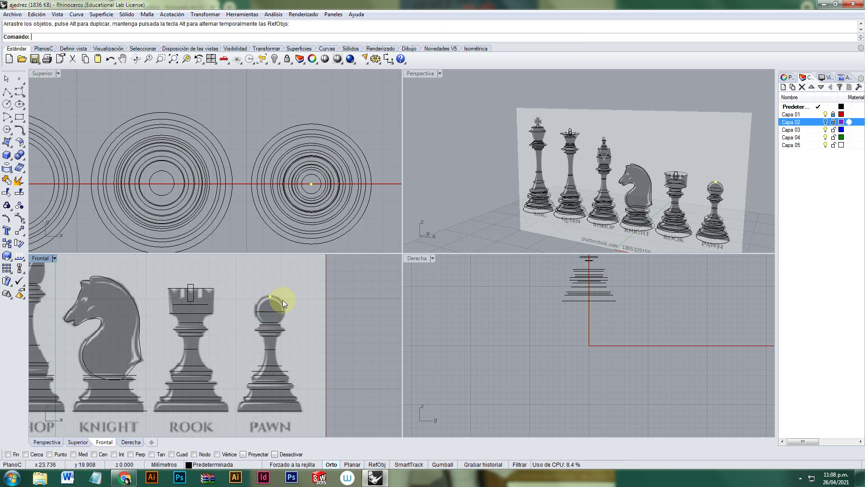
{"action": "left_click", "coordinate": [350, 245]}
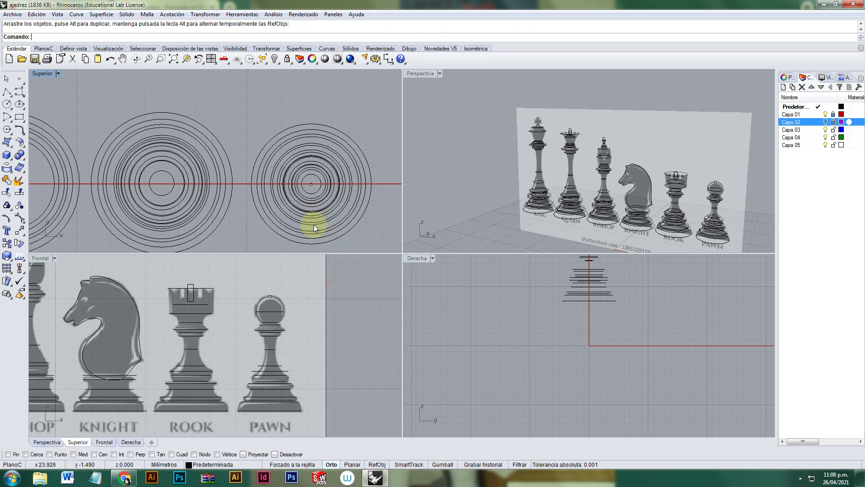
Step: Start a Loft in the front view and pick the pawn's circles in order from the base up through the lower body
{"action": "scroll", "coordinate": [298, 409], "scroll_direction": "down", "scroll_amount": 2}
{"action": "scroll", "coordinate": [289, 403], "scroll_direction": "up", "scroll_amount": 3}
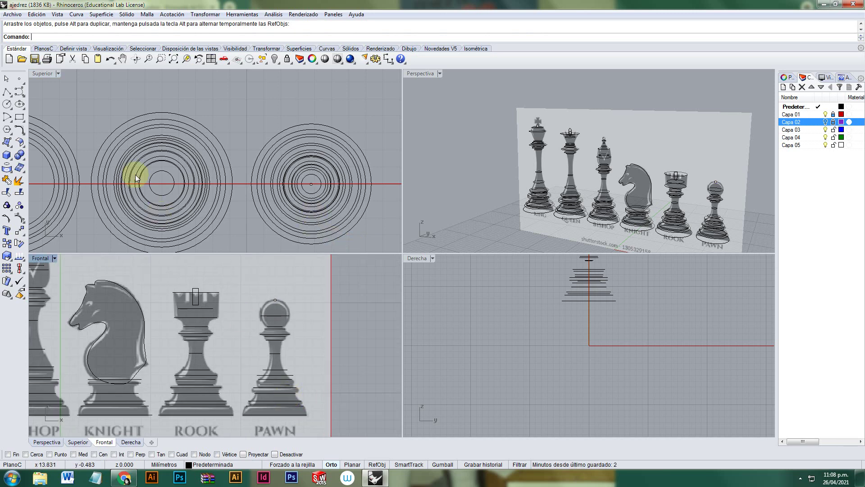
{"action": "left_click", "coordinate": [100, 14]}
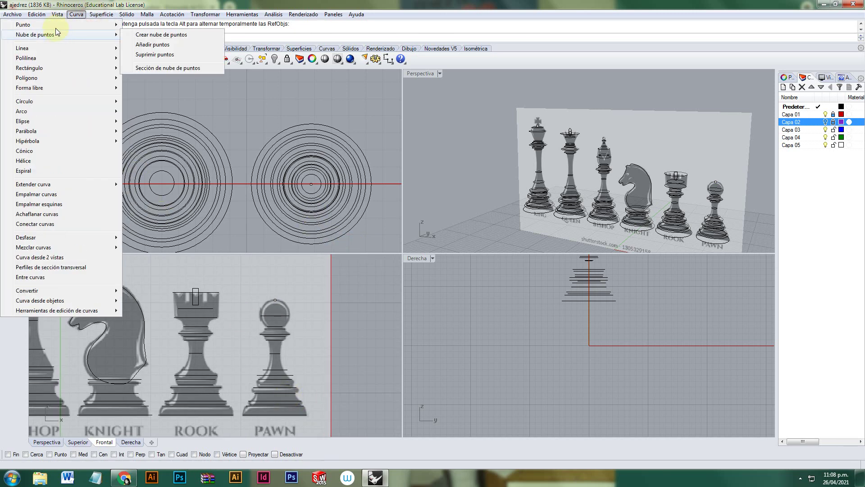
{"action": "left_click", "coordinate": [54, 35]}
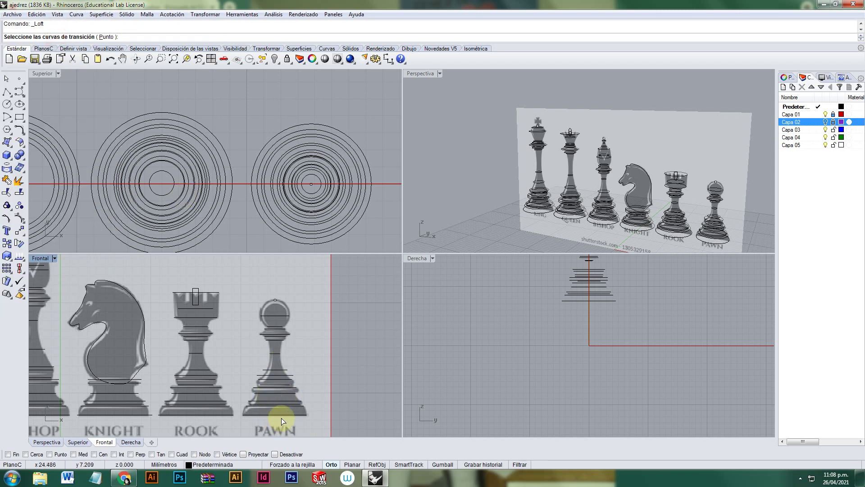
{"action": "scroll", "coordinate": [282, 417], "scroll_direction": "up", "scroll_amount": 2}
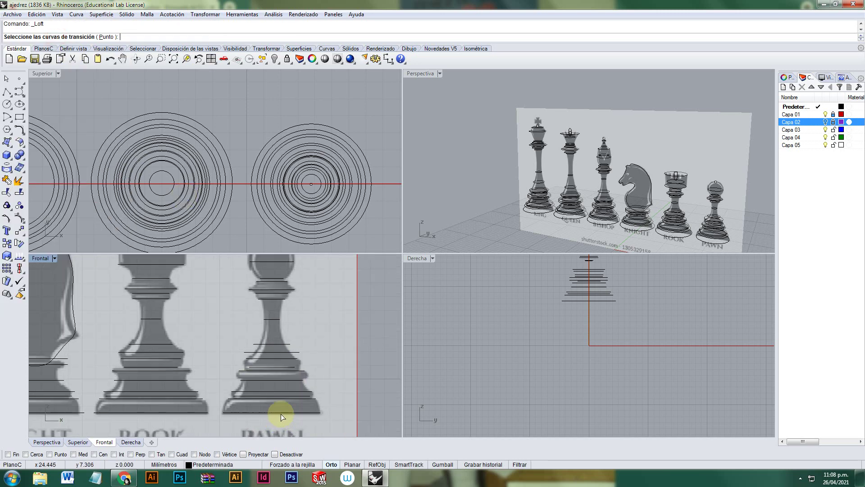
{"action": "double_click", "coordinate": [40, 258]}
{"action": "left_click", "coordinate": [506, 388]}
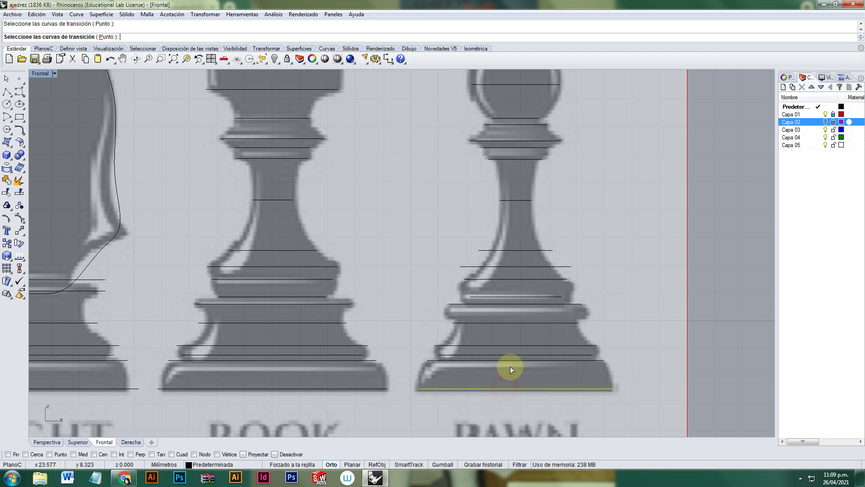
{"action": "left_click", "coordinate": [515, 360]}
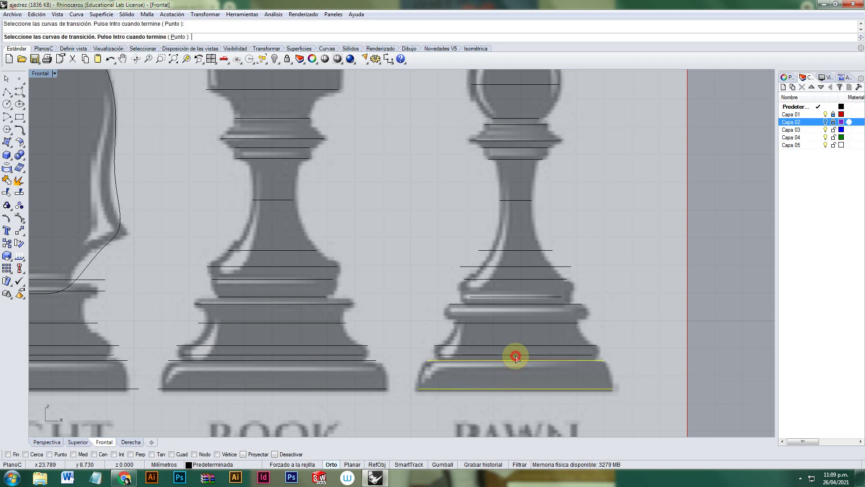
{"action": "left_click", "coordinate": [515, 355]}
{"action": "left_click", "coordinate": [517, 345]}
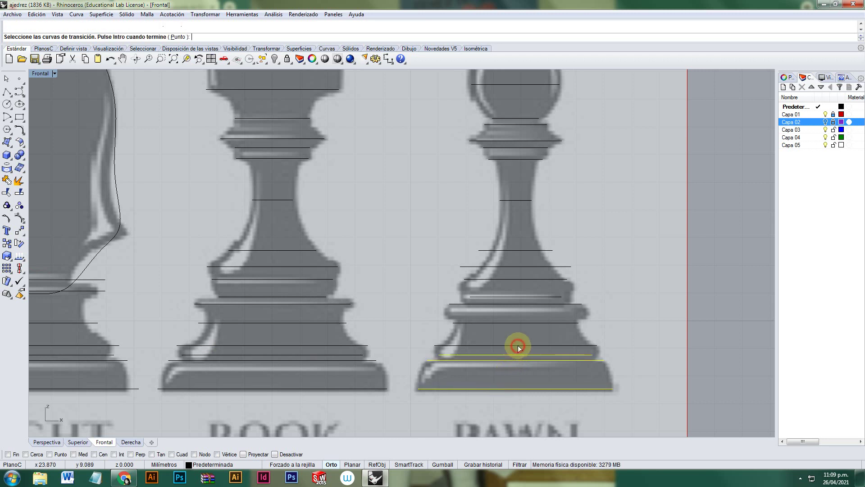
{"action": "left_click", "coordinate": [512, 322]}
{"action": "left_click", "coordinate": [510, 304]}
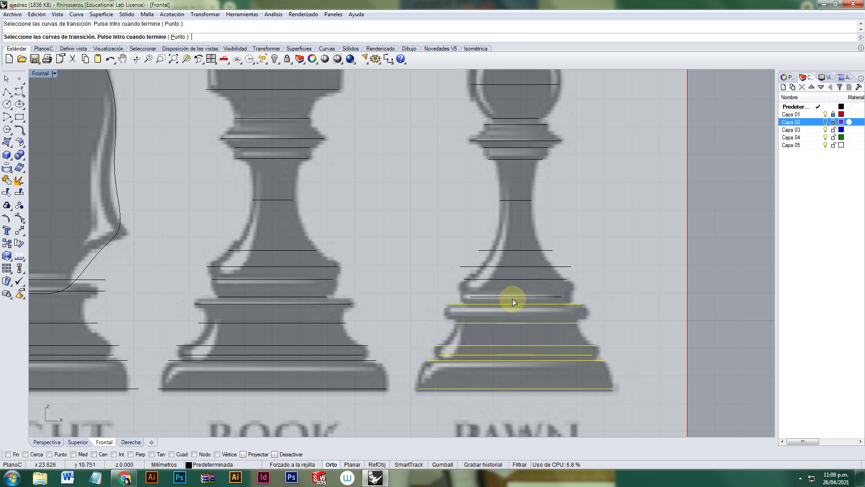
{"action": "left_click", "coordinate": [514, 297]}
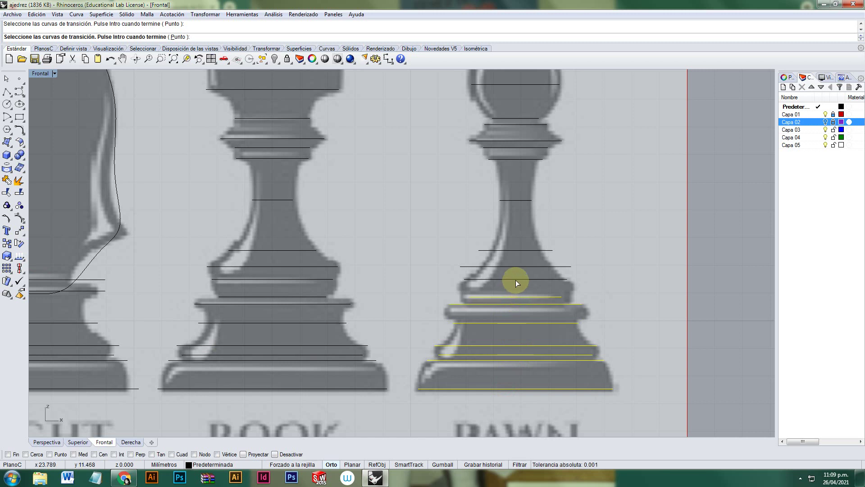
{"action": "left_click", "coordinate": [515, 279]}
{"action": "left_click", "coordinate": [516, 267]}
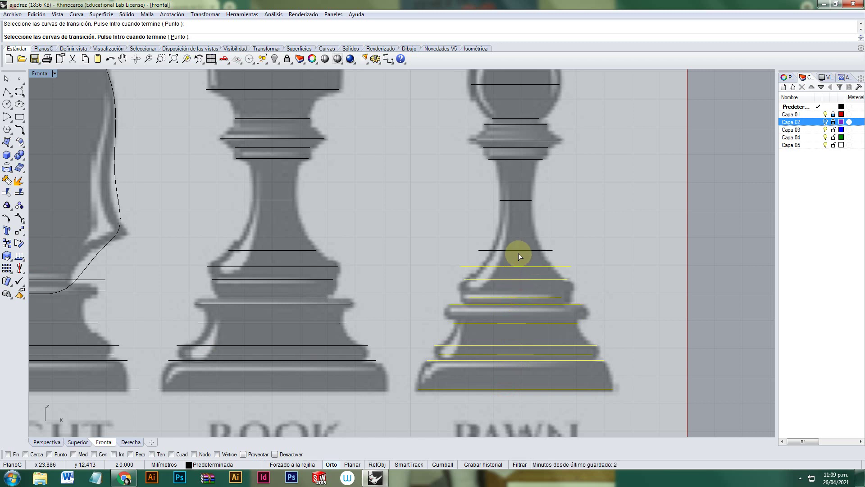
Step: Add the pawn's neck, collar and head circles and the top point, and finish the Loft with Normal style and no simplification
{"action": "left_click", "coordinate": [518, 201]}
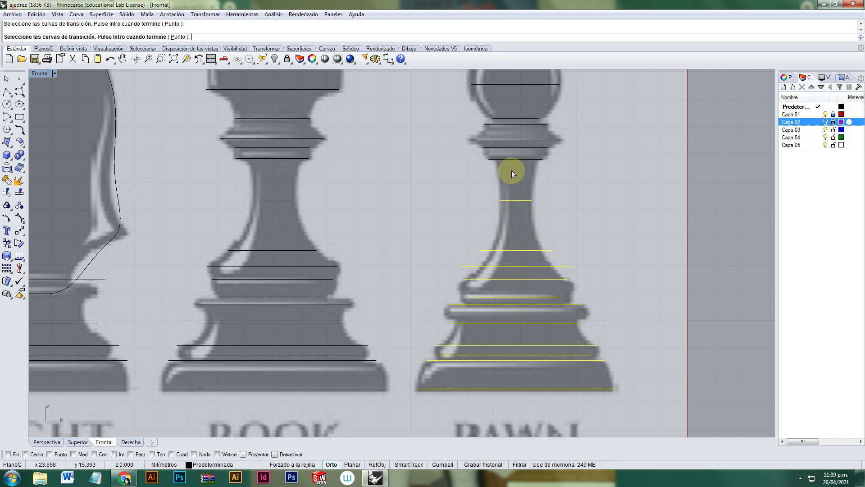
{"action": "left_click", "coordinate": [520, 141]}
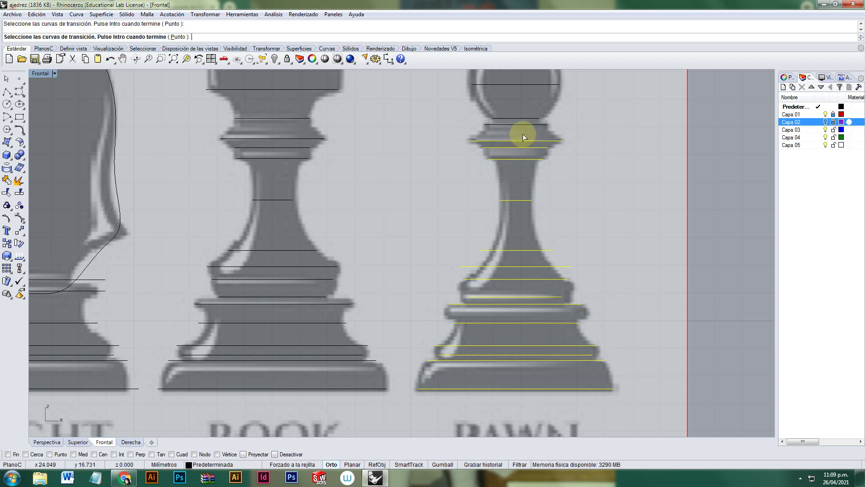
{"action": "left_click", "coordinate": [529, 119]}
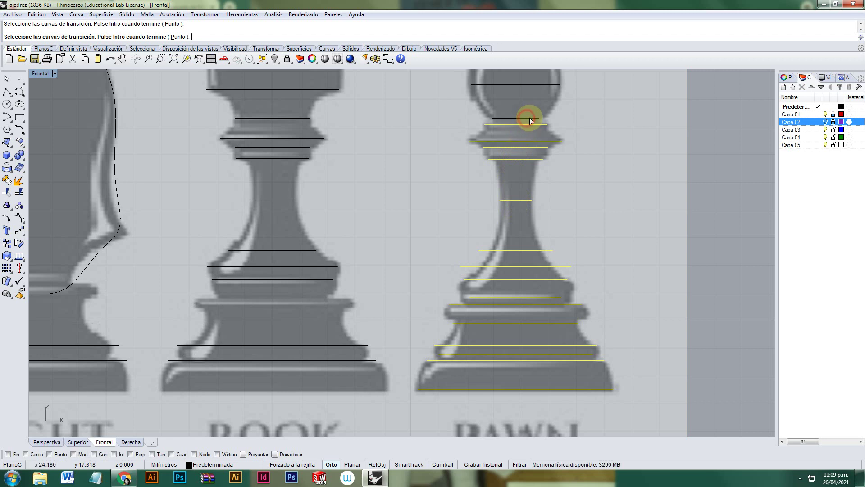
{"action": "right_click_drag", "start_coordinate": [537, 118], "coordinate": [491, 212]}
{"action": "left_click", "coordinate": [492, 205]}
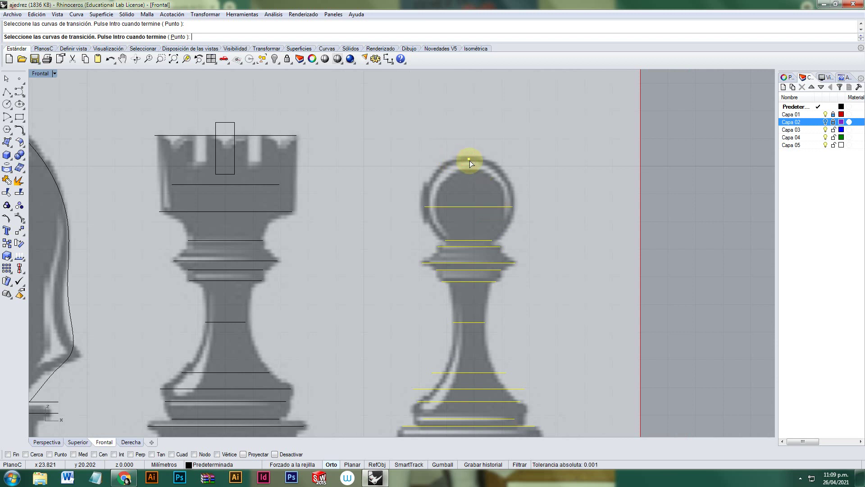
{"action": "key", "text": "Return"}
{"action": "key", "text": "Return"}
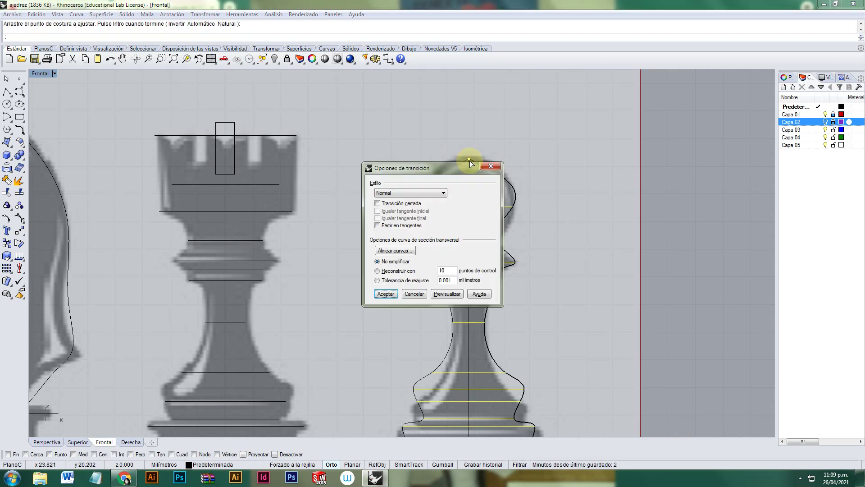
{"action": "left_click", "coordinate": [386, 293]}
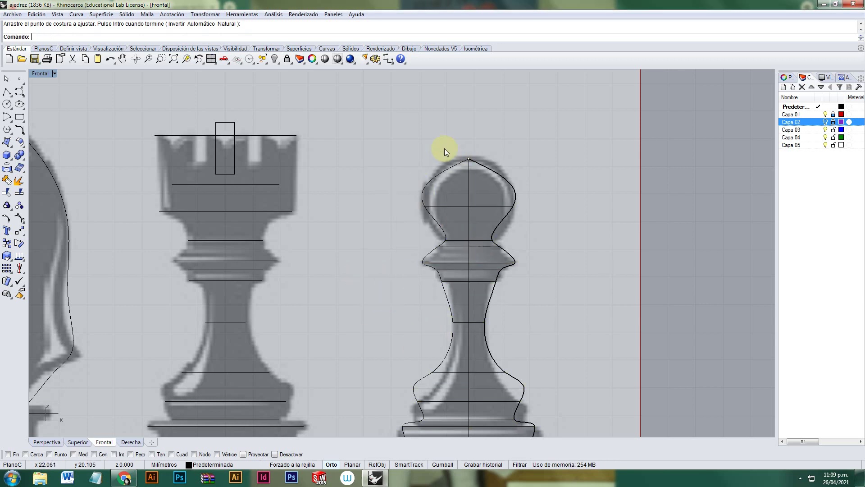
Step: Restore the four-view layout and examine the pawn's lofted surface up close in perspective
{"action": "double_click", "coordinate": [43, 74]}
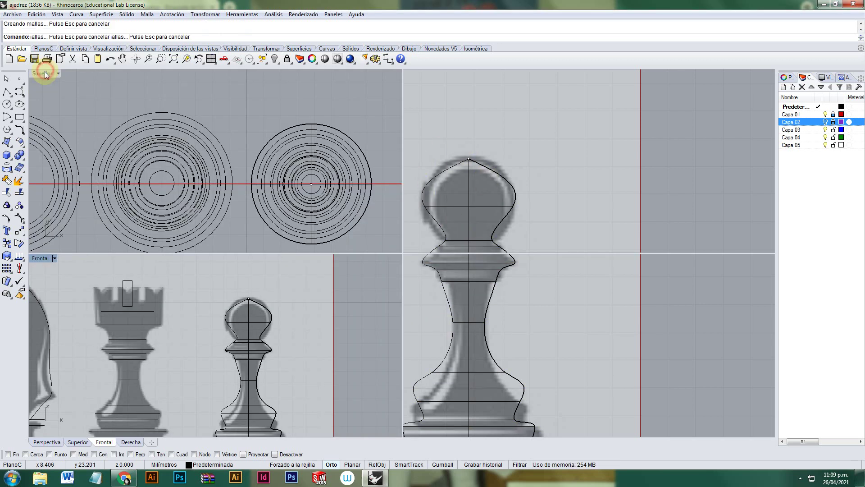
{"action": "right_click_drag", "start_coordinate": [707, 234], "coordinate": [696, 192]}
{"action": "scroll", "coordinate": [696, 191], "scroll_direction": "up", "scroll_amount": 8}
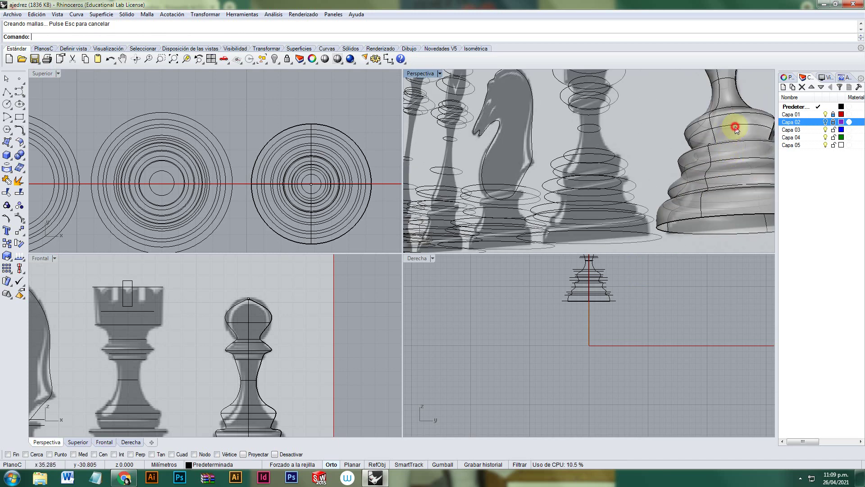
{"action": "left_click", "coordinate": [734, 128]}
{"action": "key", "text": "Escape"}
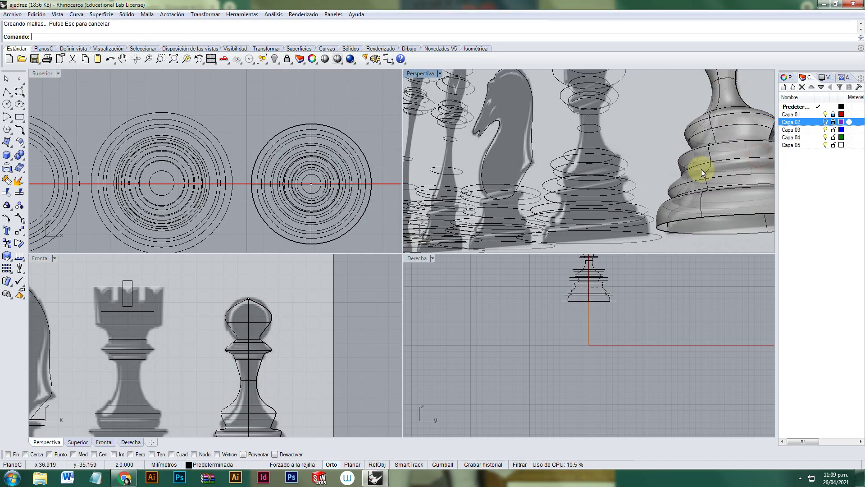
{"action": "left_click", "coordinate": [702, 172]}
{"action": "left_click", "coordinate": [19, 155]}
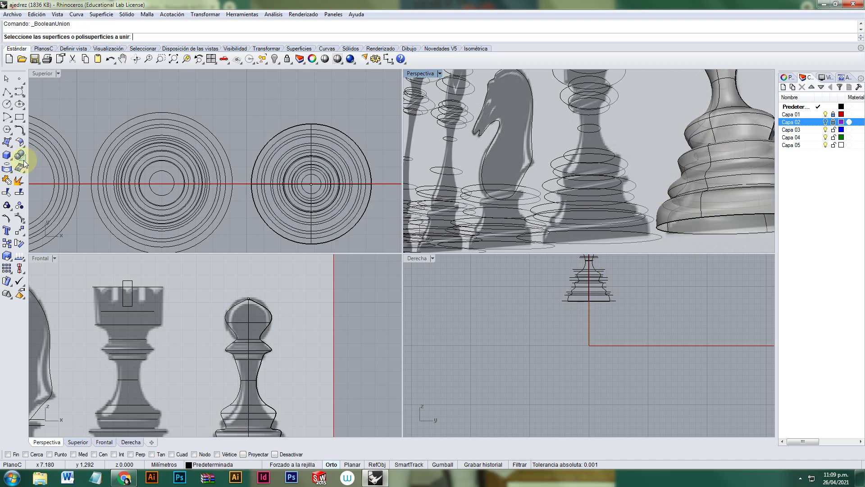
{"action": "right_click", "coordinate": [709, 204]}
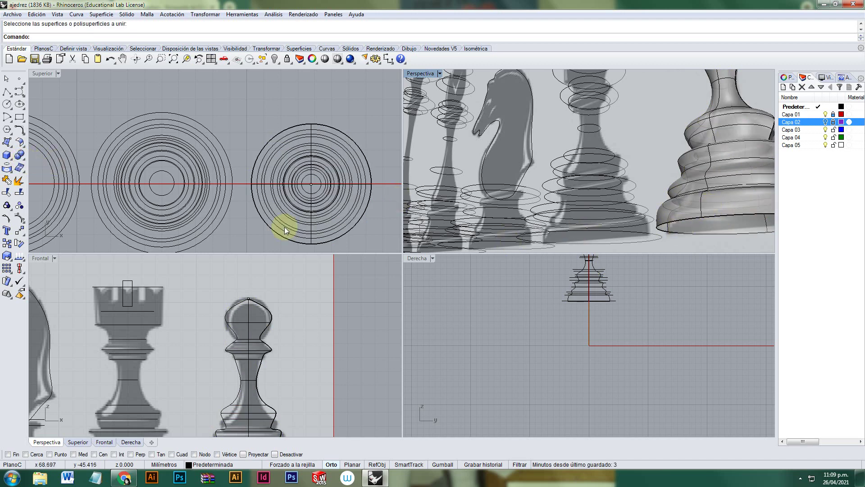
Step: Cap the open base of the pawn's lofted surface to make it a closed solid
{"action": "left_click", "coordinate": [22, 162]}
{"action": "left_click", "coordinate": [36, 176]}
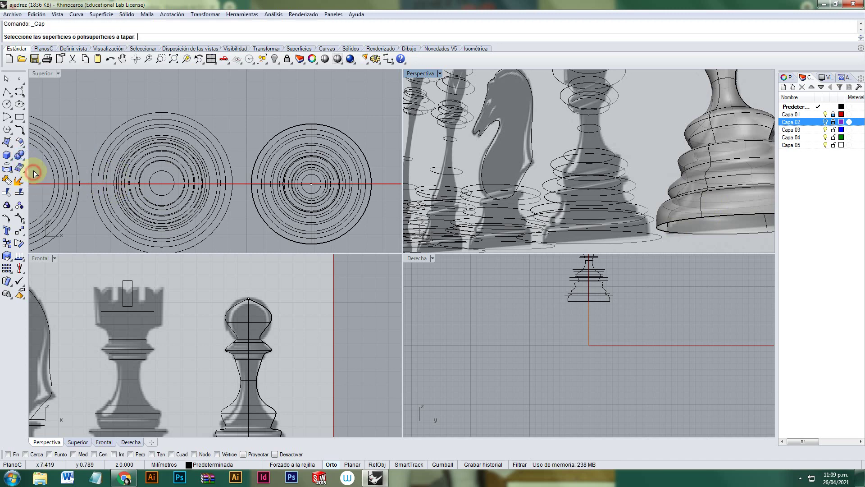
{"action": "left_click", "coordinate": [718, 199]}
{"action": "right_click", "coordinate": [718, 200]}
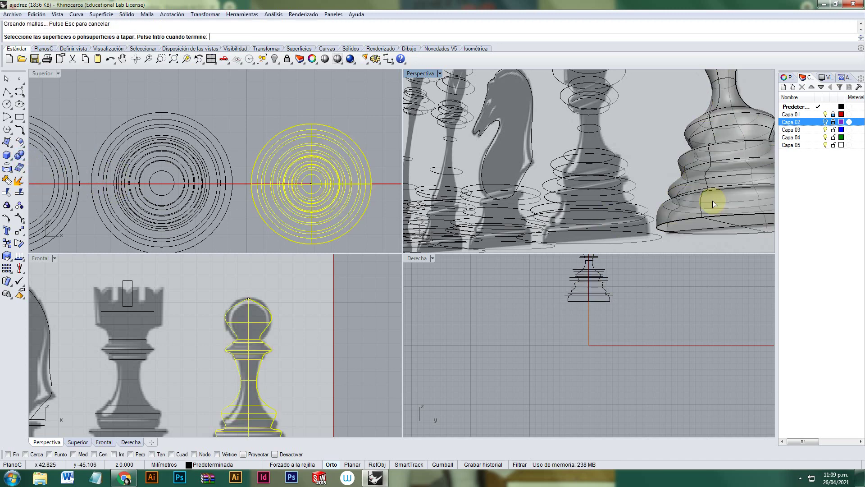
Step: Move the capped pawn solid to layer Capa 02
{"action": "left_click", "coordinate": [755, 199]}
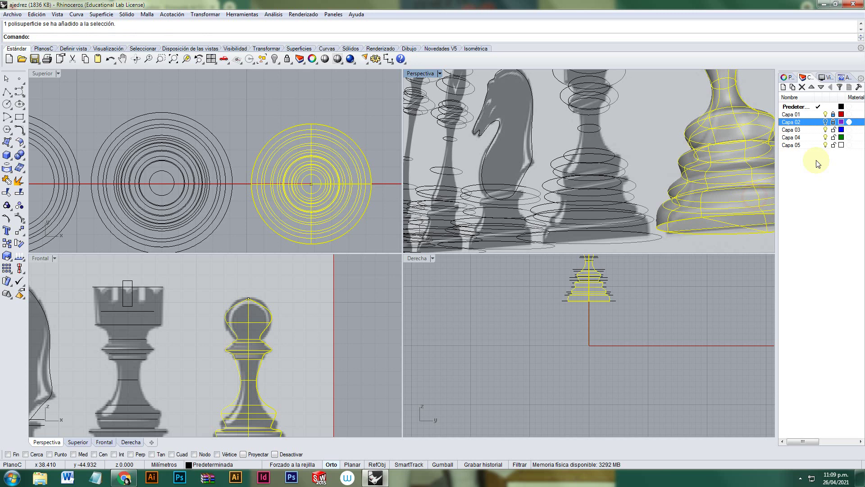
{"action": "right_click", "coordinate": [811, 122]}
{"action": "left_click", "coordinate": [798, 283]}
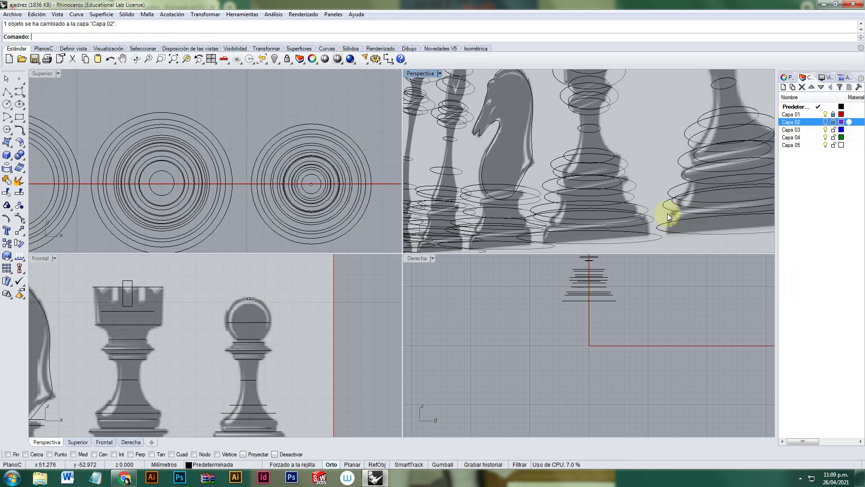
Step: Select all the chess pieces' construction curves and points in the front view and move them to layer Capa 03
{"action": "scroll", "coordinate": [651, 183], "scroll_direction": "down", "scroll_amount": 5}
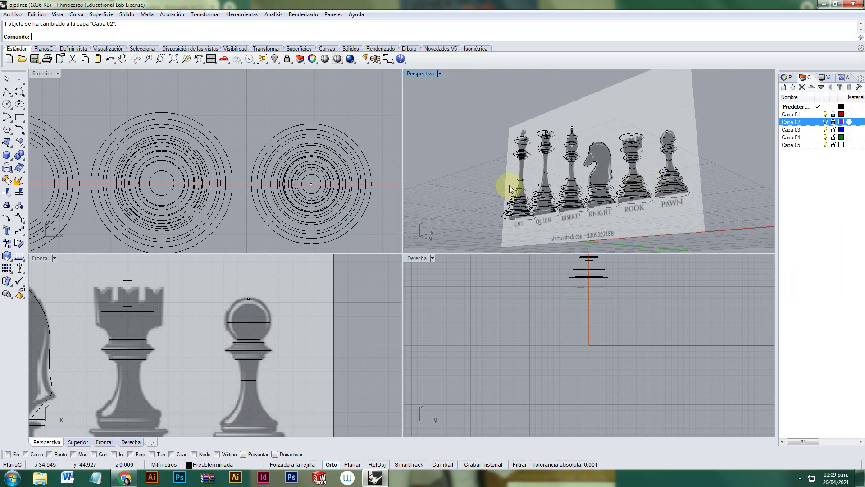
{"action": "left_click", "coordinate": [285, 337]}
{"action": "scroll", "coordinate": [285, 337], "scroll_direction": "down", "scroll_amount": 10}
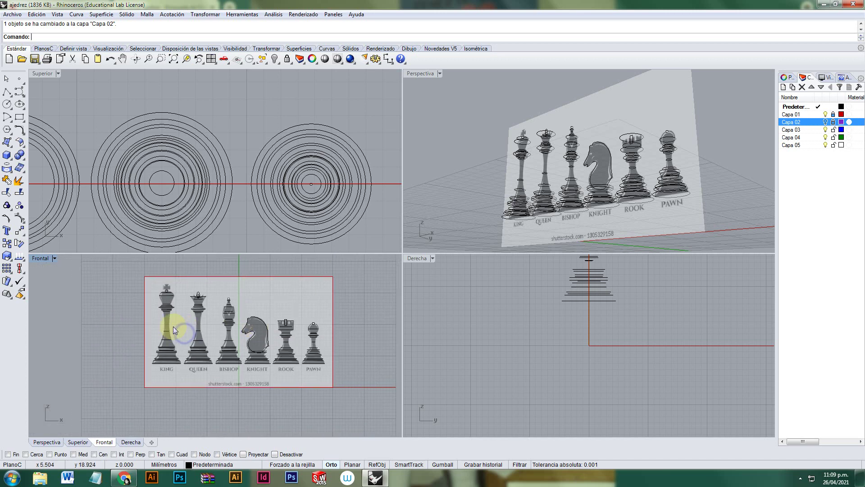
{"action": "left_click_drag", "start_coordinate": [101, 277], "coordinate": [305, 398]}
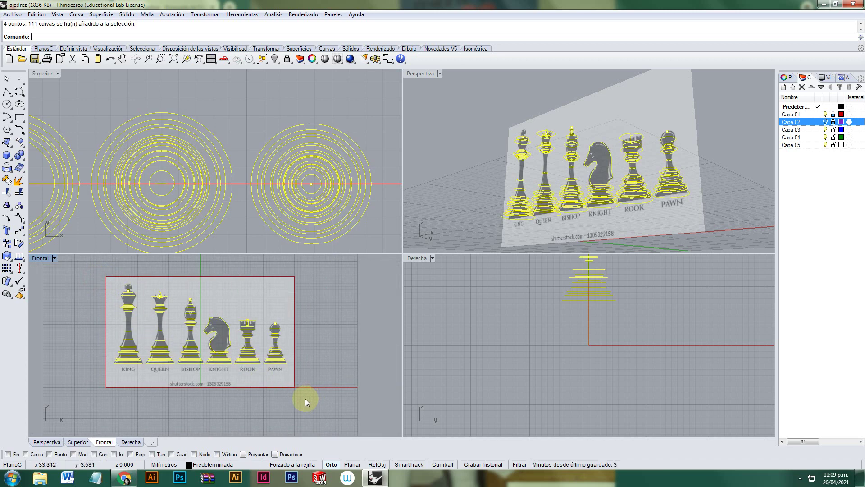
{"action": "left_click", "coordinate": [806, 129]}
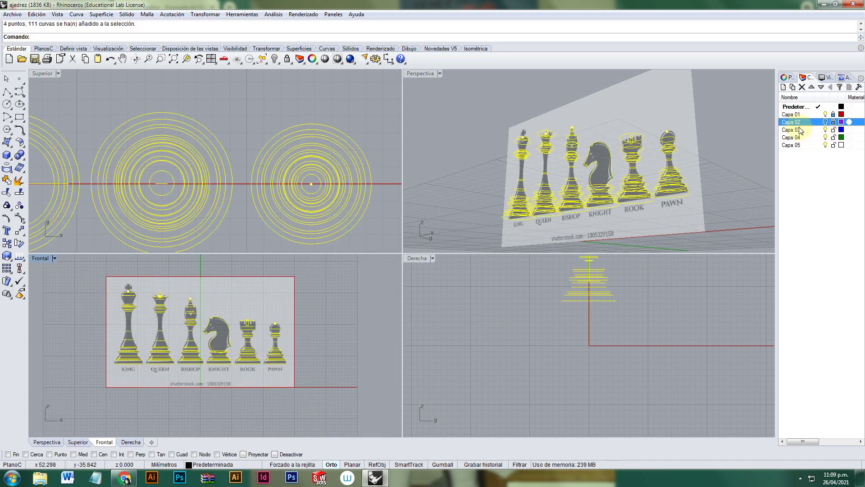
{"action": "right_click", "coordinate": [806, 128]}
{"action": "left_click", "coordinate": [799, 289]}
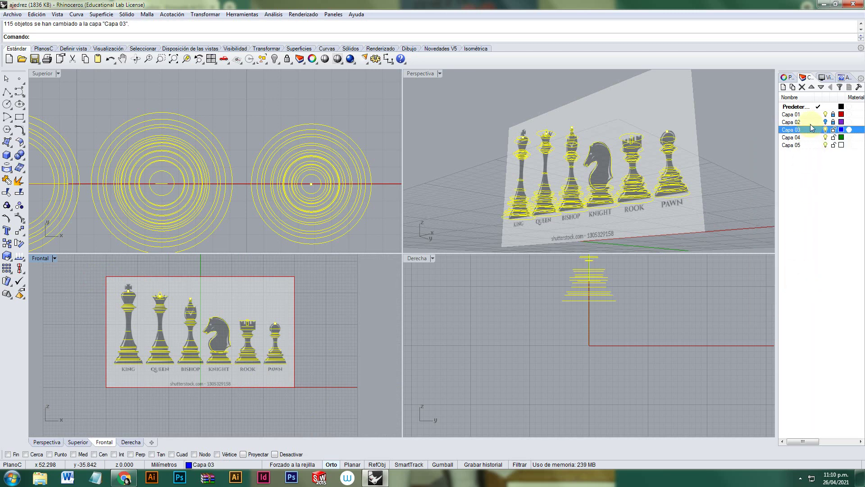
Step: Turn off layer Capa 03 and rename it "curvas"
{"action": "left_click", "coordinate": [825, 130]}
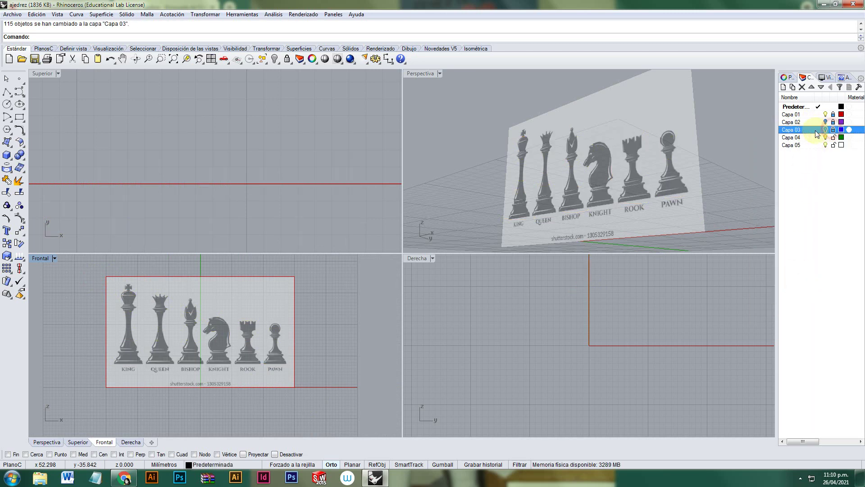
{"action": "left_click", "coordinate": [789, 129]}
{"action": "right_click", "coordinate": [788, 130]}
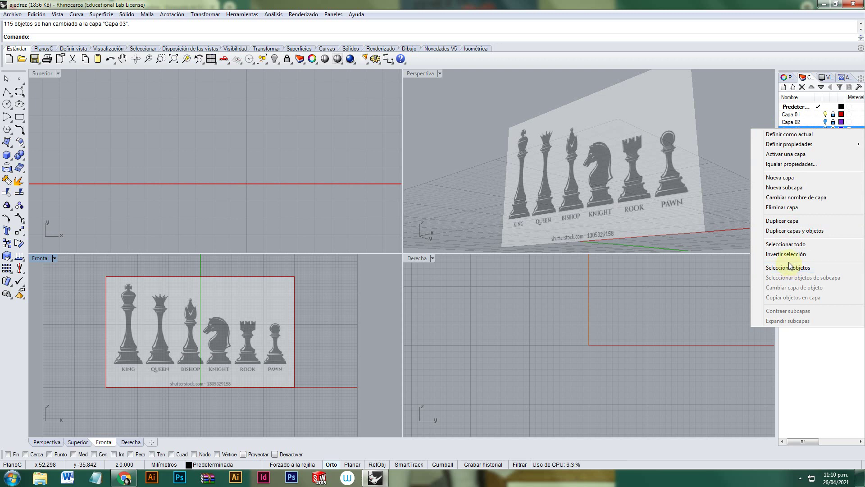
{"action": "left_click", "coordinate": [788, 197]}
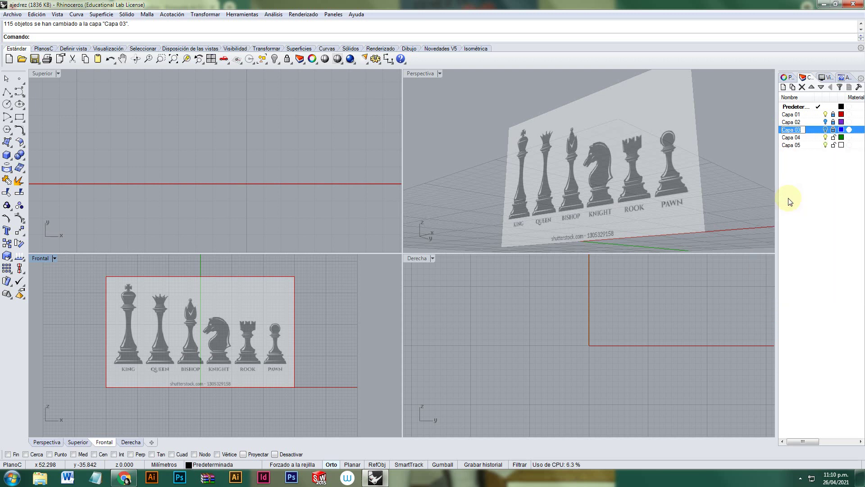
{"action": "type", "text": "curvas"}
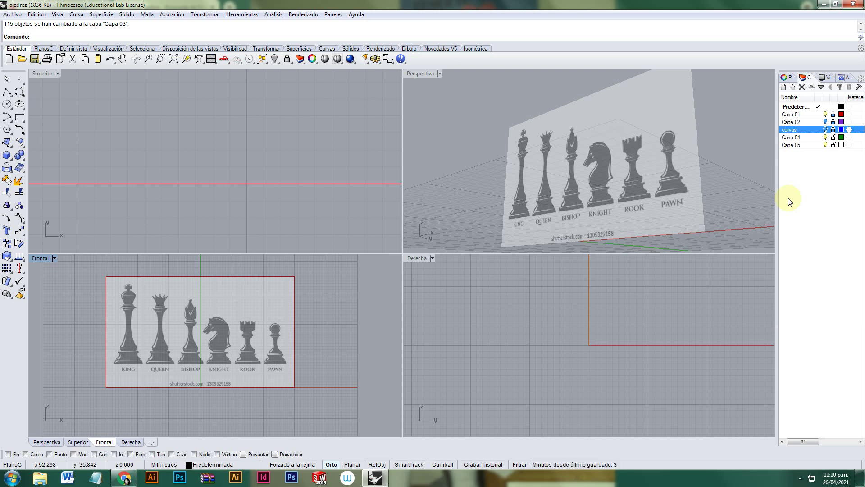
{"action": "scroll", "coordinate": [231, 329], "scroll_direction": "down", "scroll_amount": 4}
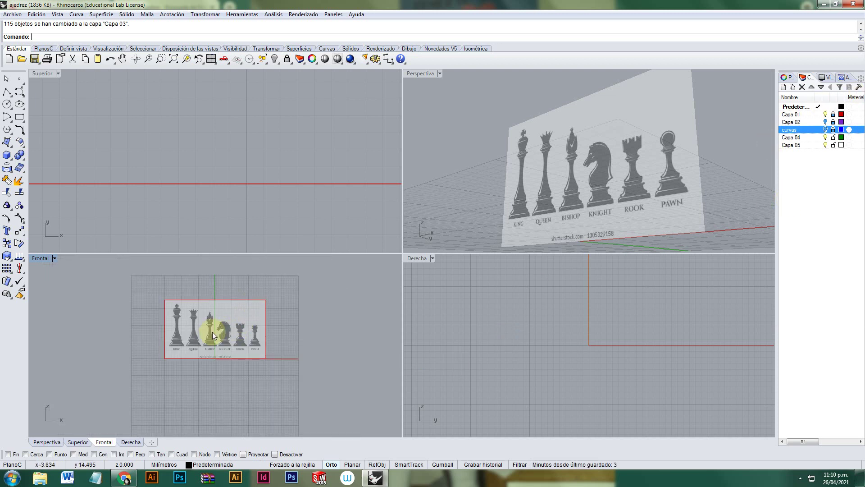
Step: Turn off layer Capa 01 holding the reference image and highlight the default layer in the layer list
{"action": "left_click", "coordinate": [825, 115]}
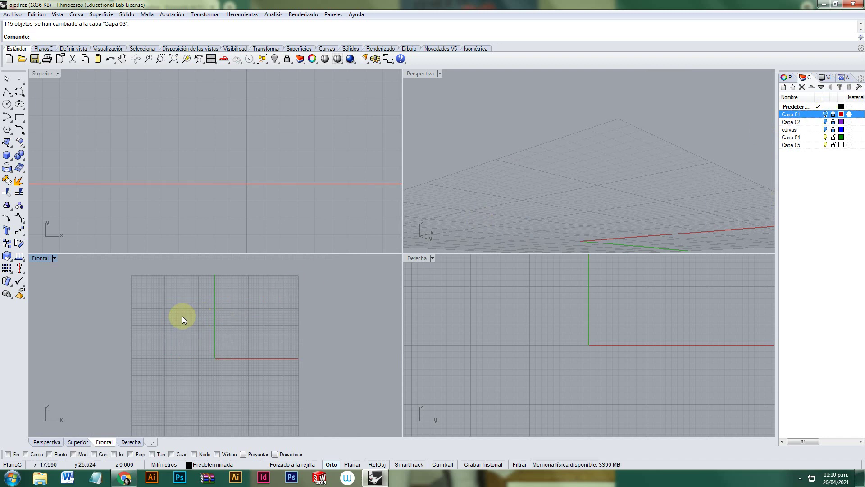
{"action": "double_click", "coordinate": [38, 258]}
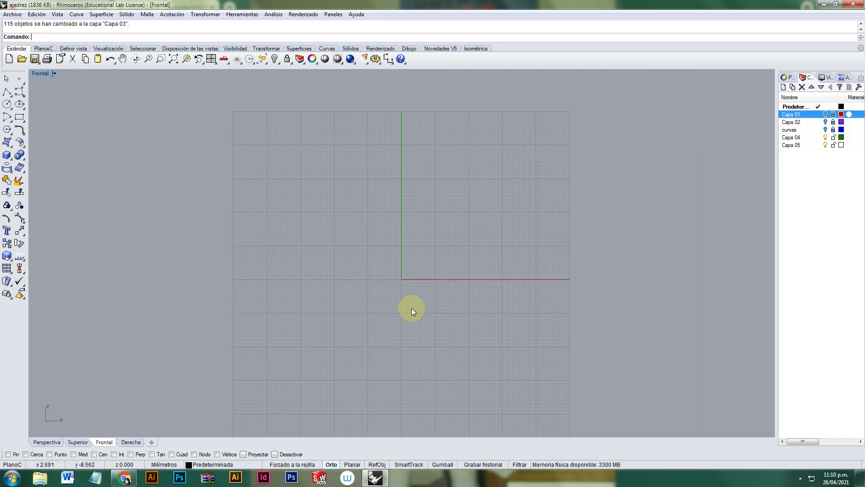
{"action": "right_click_drag", "start_coordinate": [404, 306], "coordinate": [379, 297]}
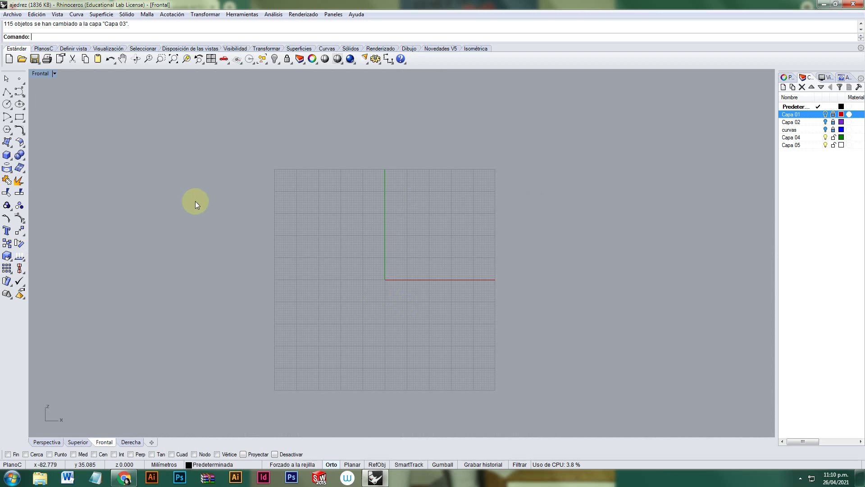
{"action": "left_click", "coordinate": [793, 107]}
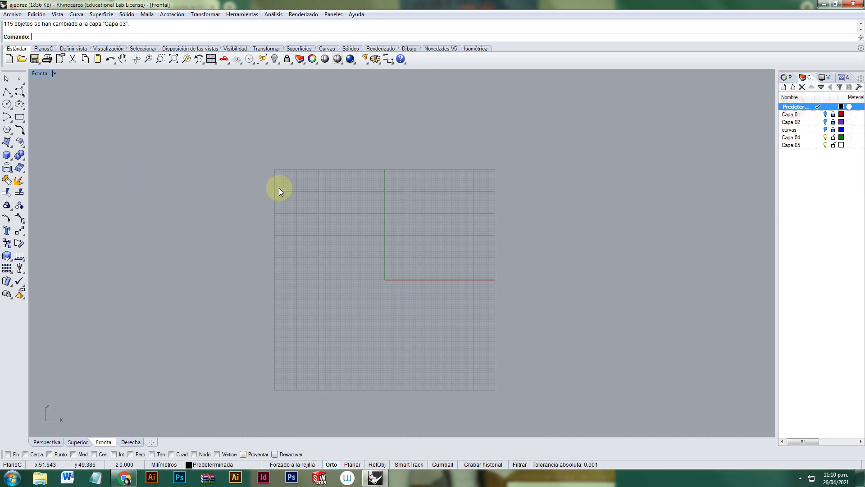
Step: With grid snap on, build a 100 by 100 mm box centred on the origin over the whole top-view grid, 3 mm high
{"action": "left_click", "coordinate": [7, 155]}
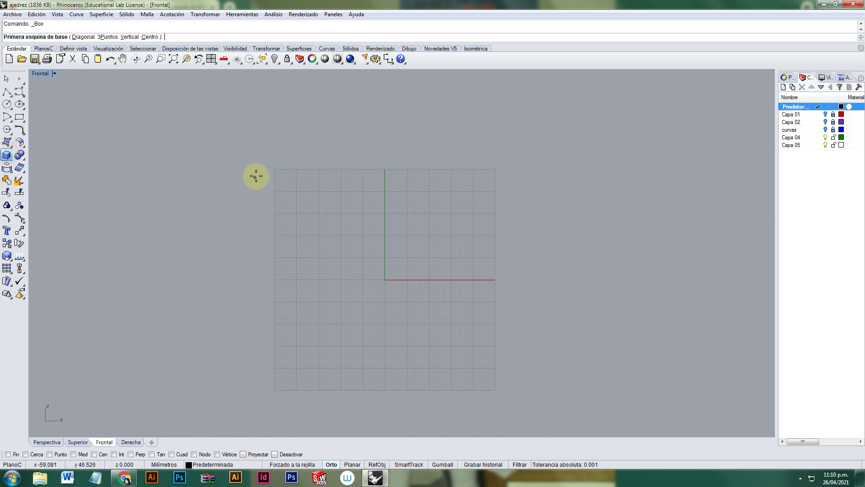
{"action": "double_click", "coordinate": [45, 76]}
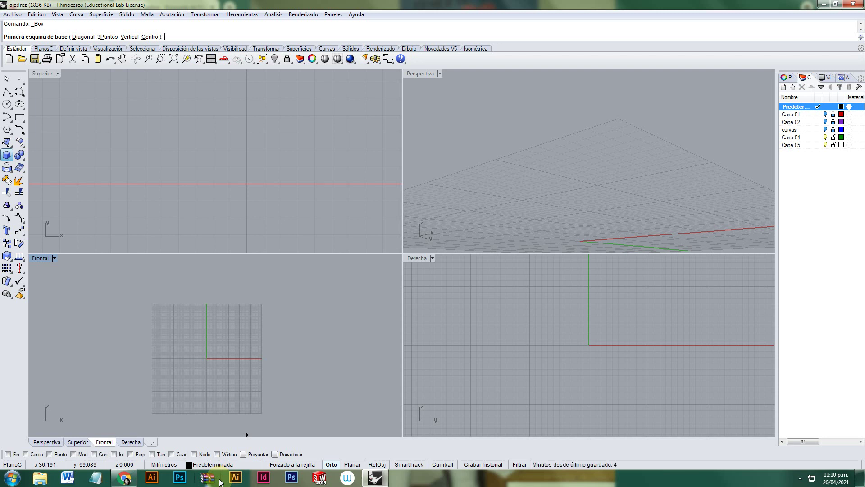
{"action": "left_click", "coordinate": [297, 464]}
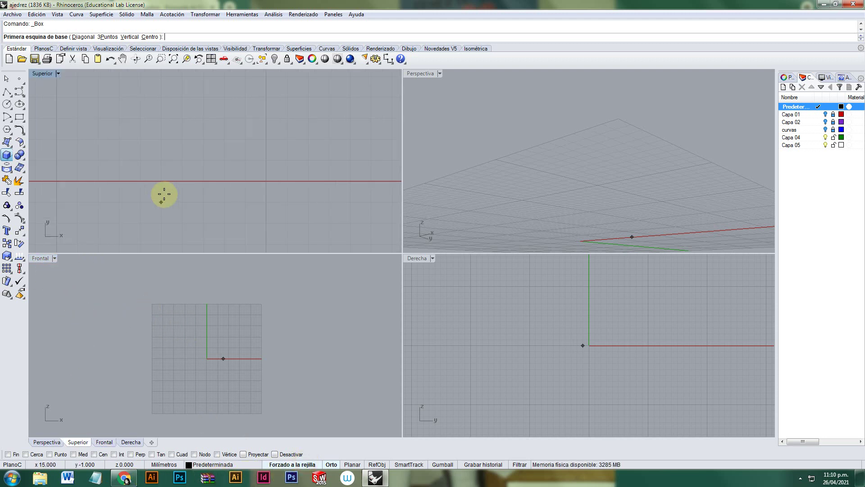
{"action": "scroll", "coordinate": [160, 193], "scroll_direction": "down", "scroll_amount": 8}
{"action": "right_click_drag", "start_coordinate": [148, 188], "coordinate": [207, 185]}
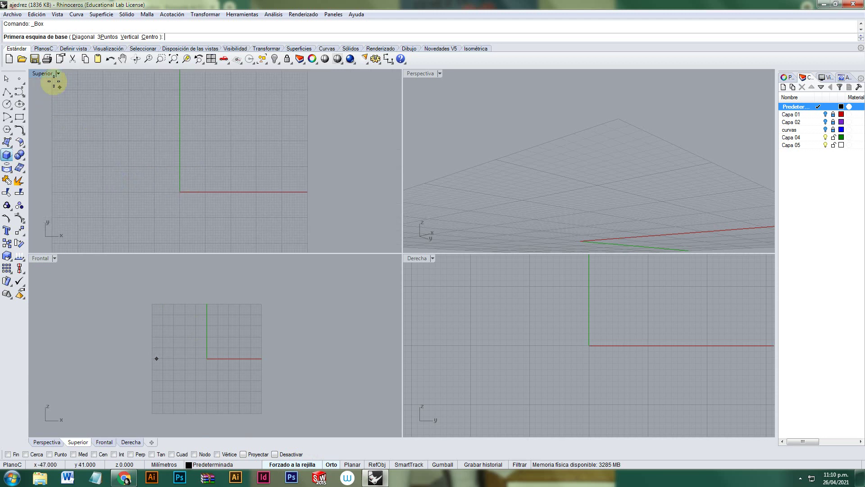
{"action": "double_click", "coordinate": [45, 73]}
{"action": "scroll", "coordinate": [149, 122], "scroll_direction": "down", "scroll_amount": 5}
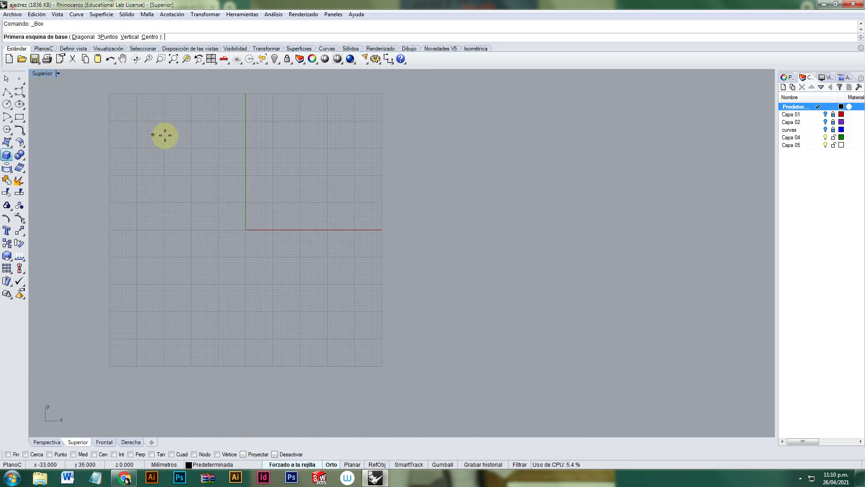
{"action": "left_click", "coordinate": [109, 94]}
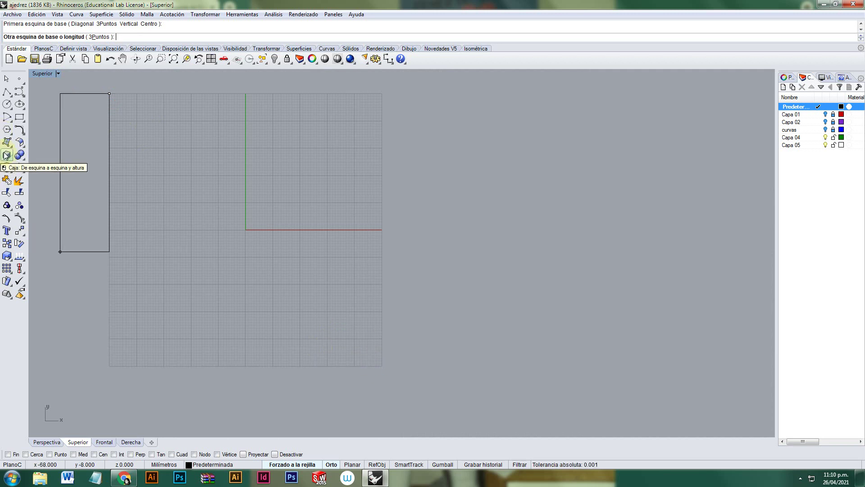
{"action": "left_click", "coordinate": [381, 365]}
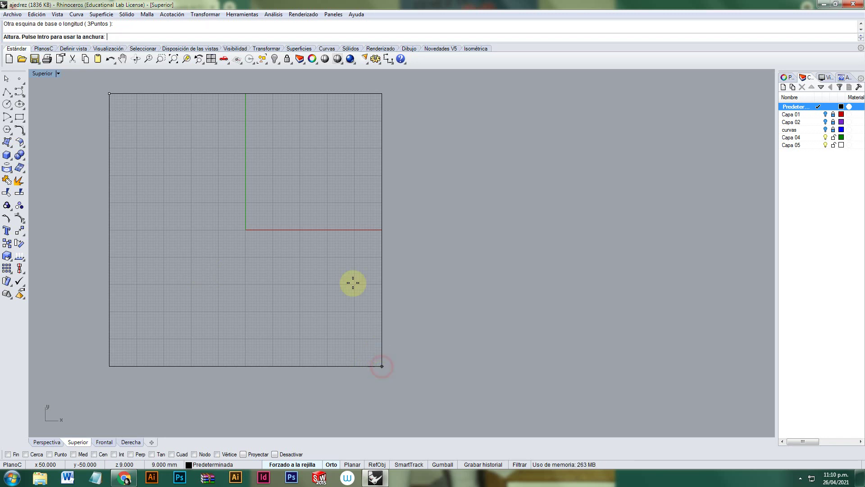
{"action": "left_click", "coordinate": [42, 76]}
{"action": "left_click", "coordinate": [41, 76]}
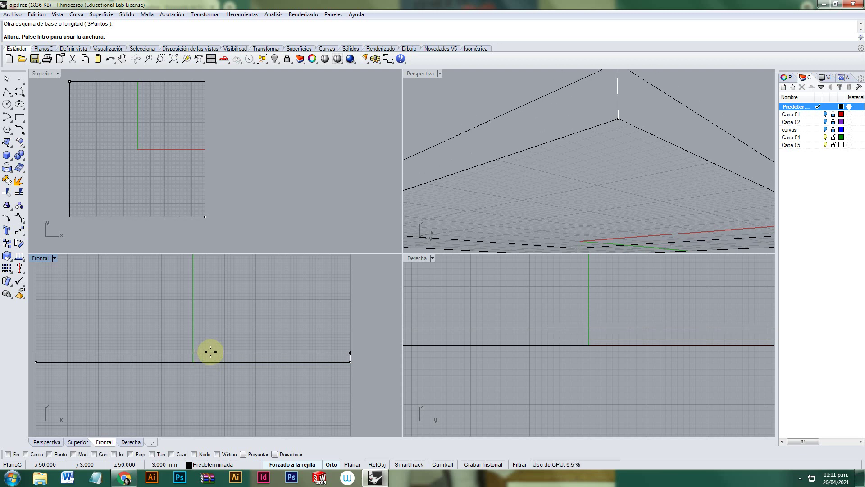
{"action": "left_click", "coordinate": [211, 352]}
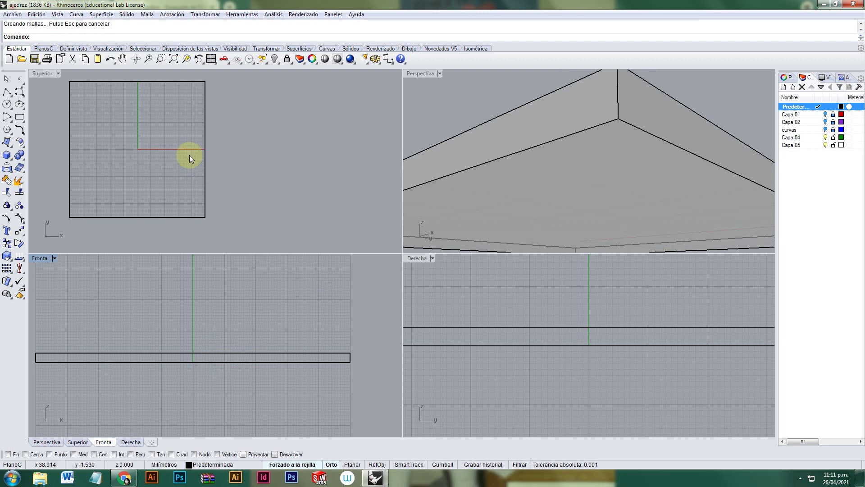
Step: Build a second box, 80 by 80 mm, centred inside the board's outline in the top view and about 10 mm high
{"action": "scroll", "coordinate": [191, 157], "scroll_direction": "down", "scroll_amount": 3}
{"action": "scroll", "coordinate": [477, 175], "scroll_direction": "down", "scroll_amount": 5}
{"action": "right_click_drag", "start_coordinate": [552, 147], "coordinate": [539, 191]}
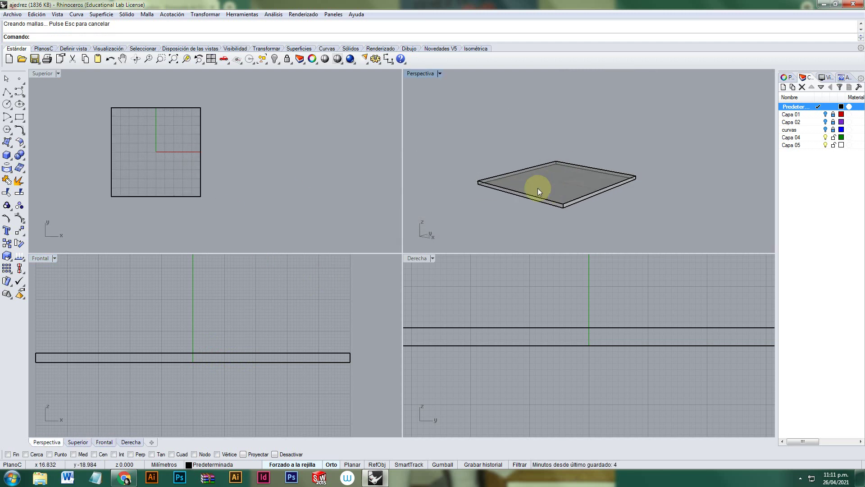
{"action": "scroll", "coordinate": [133, 147], "scroll_direction": "up", "scroll_amount": 5}
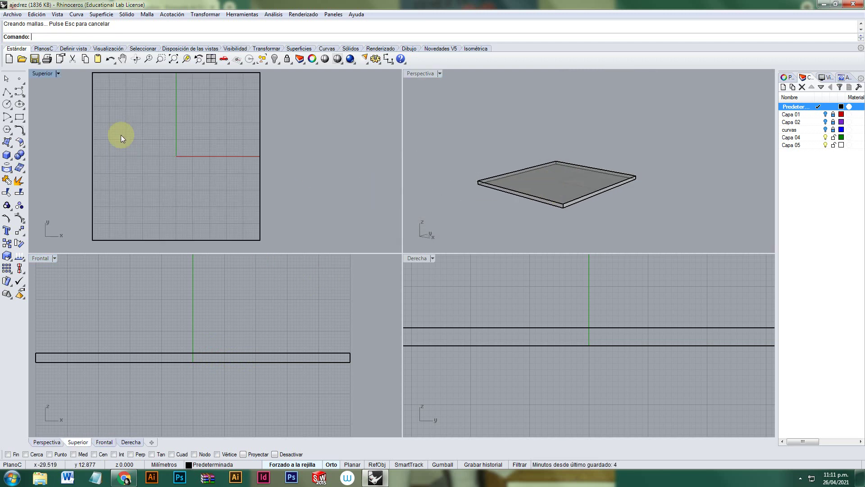
{"action": "left_click", "coordinate": [7, 158]}
{"action": "scroll", "coordinate": [107, 89], "scroll_direction": "up", "scroll_amount": 4}
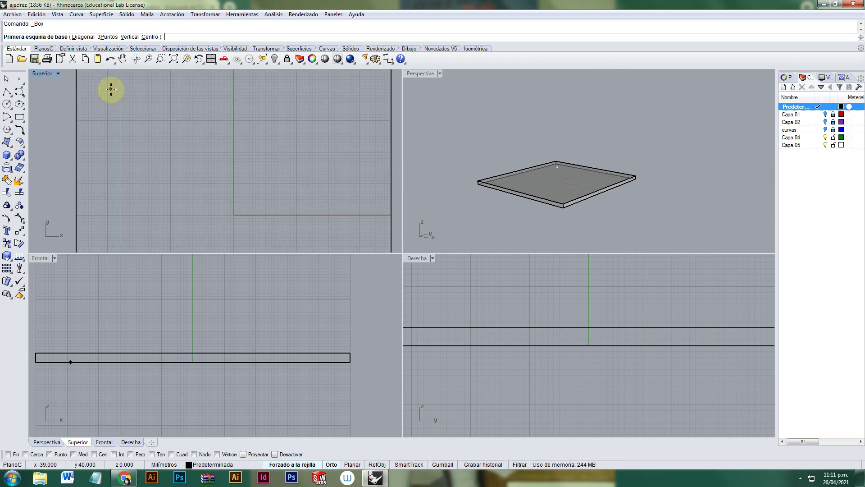
{"action": "left_click", "coordinate": [107, 89]}
{"action": "scroll", "coordinate": [309, 174], "scroll_direction": "down", "scroll_amount": 4}
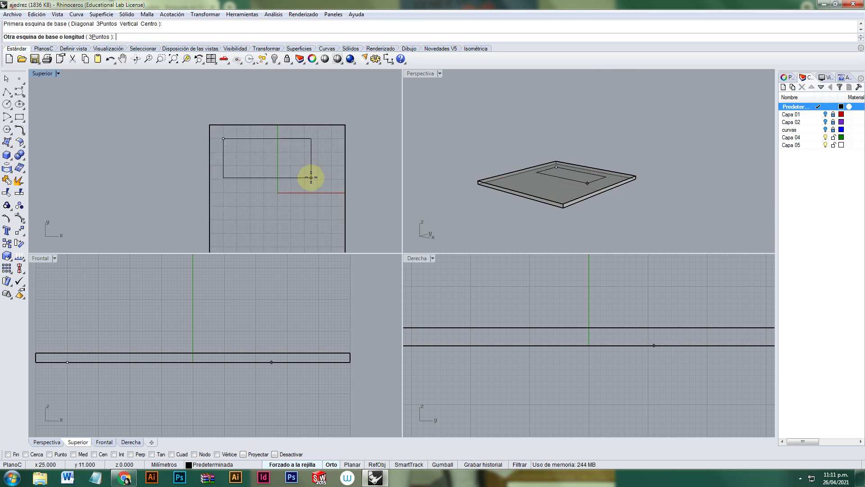
{"action": "left_click", "coordinate": [313, 220]}
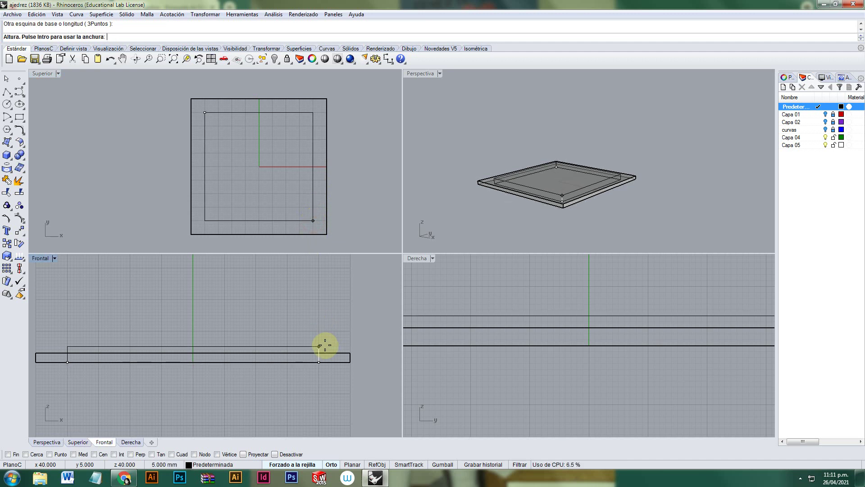
{"action": "left_click", "coordinate": [321, 332]}
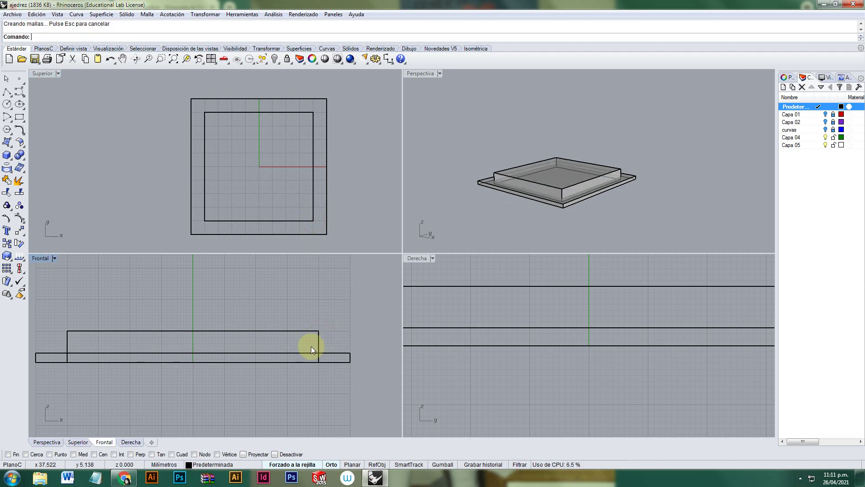
Step: Raise the inner 80 mm box 1 mm in the front view and deselect it
{"action": "scroll", "coordinate": [312, 347], "scroll_direction": "up", "scroll_amount": 1}
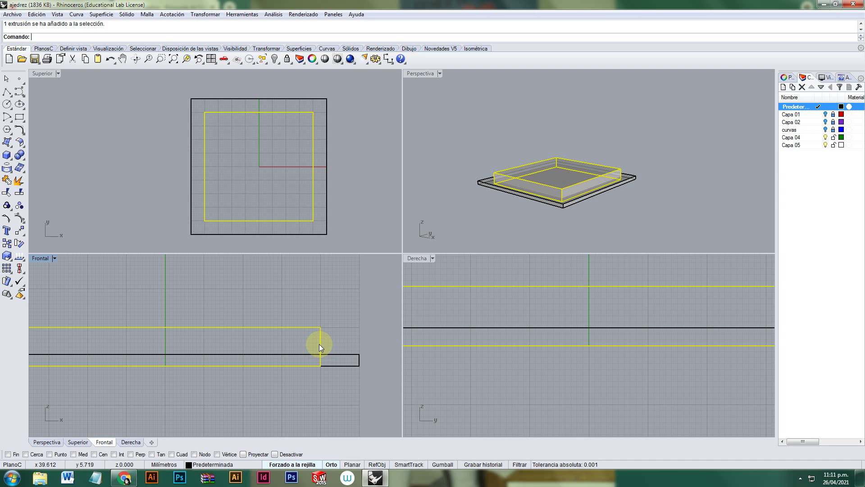
{"action": "key", "text": "alt+Up"}
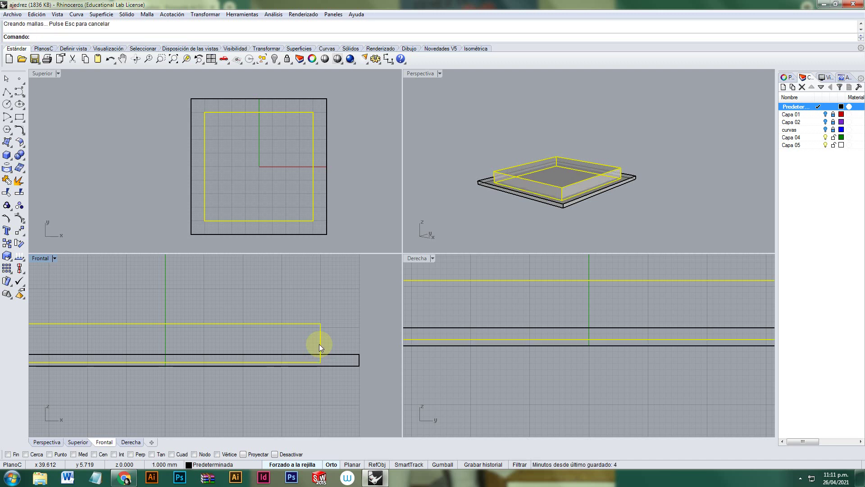
{"action": "left_click", "coordinate": [316, 303]}
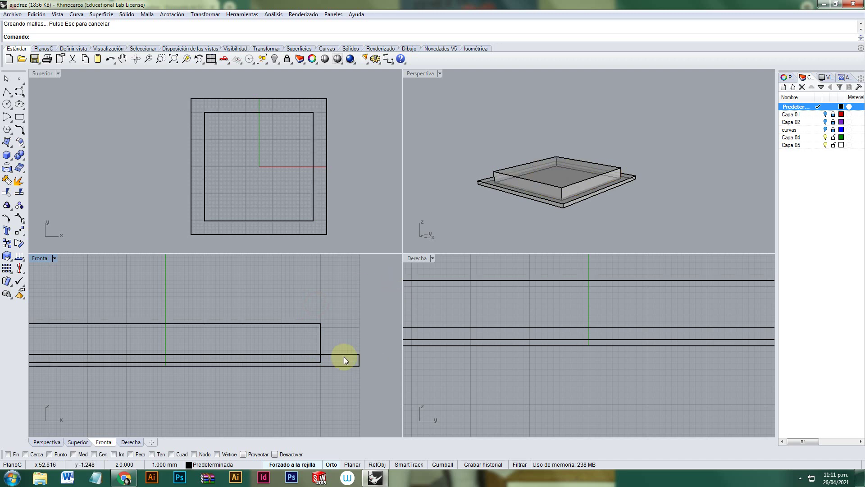
Step: Subtract the inner box from the board slab with a Boolean difference to hollow out a square recess
{"action": "scroll", "coordinate": [257, 339], "scroll_direction": "down", "scroll_amount": 2}
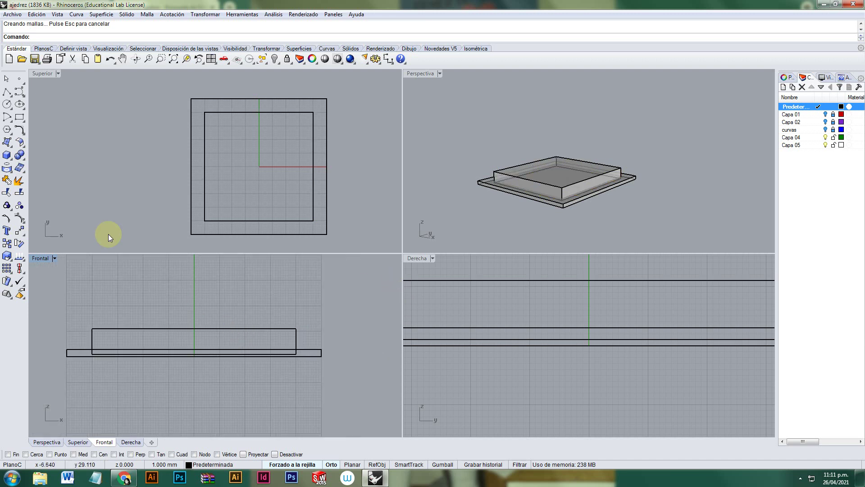
{"action": "left_click", "coordinate": [25, 163]}
{"action": "left_click", "coordinate": [46, 161]}
{"action": "left_click", "coordinate": [313, 353]}
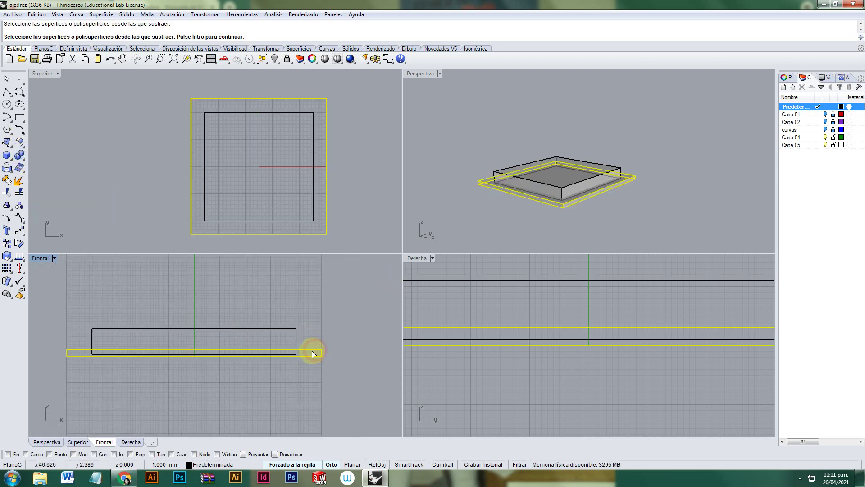
{"action": "key", "text": "Return"}
{"action": "left_click", "coordinate": [293, 332]}
{"action": "key", "text": "Return"}
Step: Build a 10 by 10 mm box, 1 mm high, in the recess's upper-left corner as seen from the top
{"action": "right_click_drag", "start_coordinate": [599, 198], "coordinate": [499, 110]}
{"action": "right_click_drag", "start_coordinate": [482, 144], "coordinate": [549, 160]}
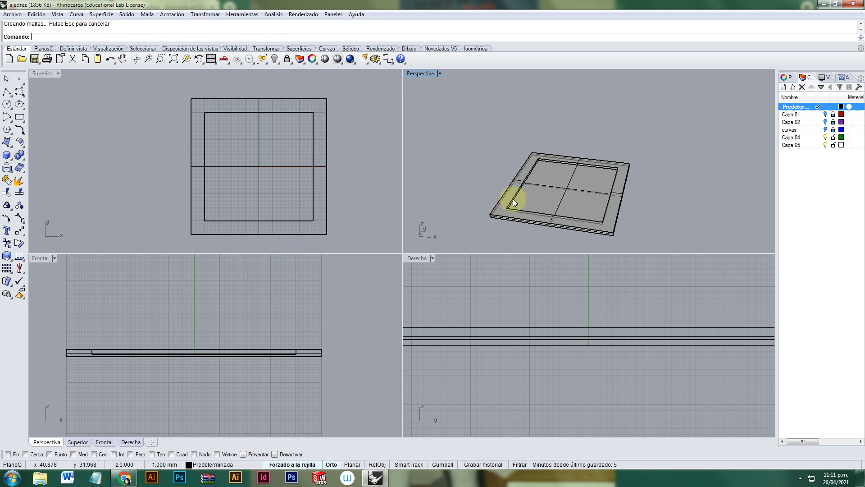
{"action": "scroll", "coordinate": [202, 118], "scroll_direction": "up", "scroll_amount": 4}
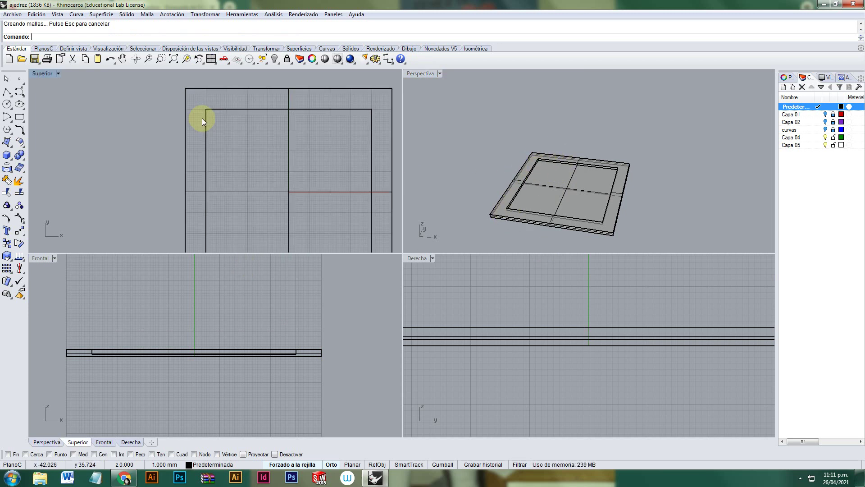
{"action": "left_click", "coordinate": [7, 154]}
{"action": "scroll", "coordinate": [244, 135], "scroll_direction": "up", "scroll_amount": 3}
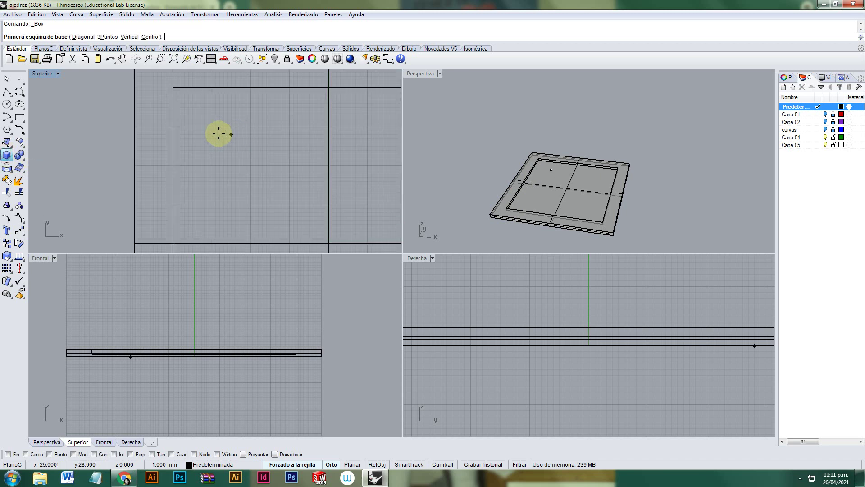
{"action": "left_click", "coordinate": [211, 127]}
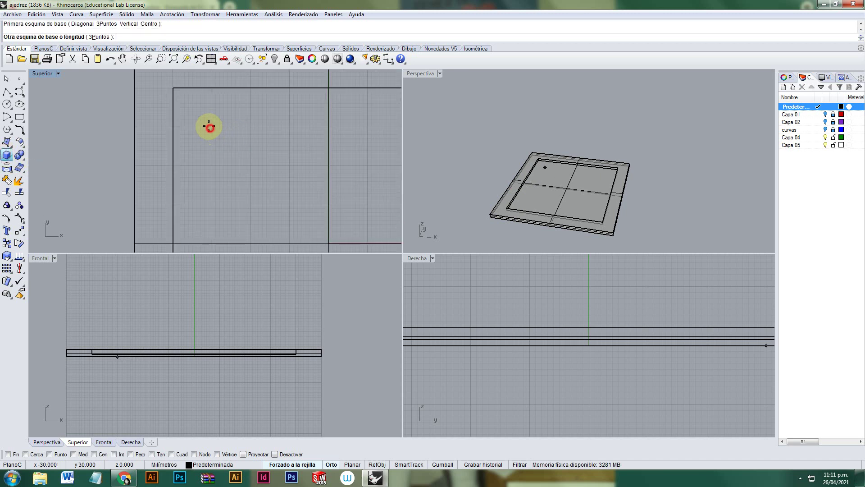
{"action": "left_click", "coordinate": [173, 88]}
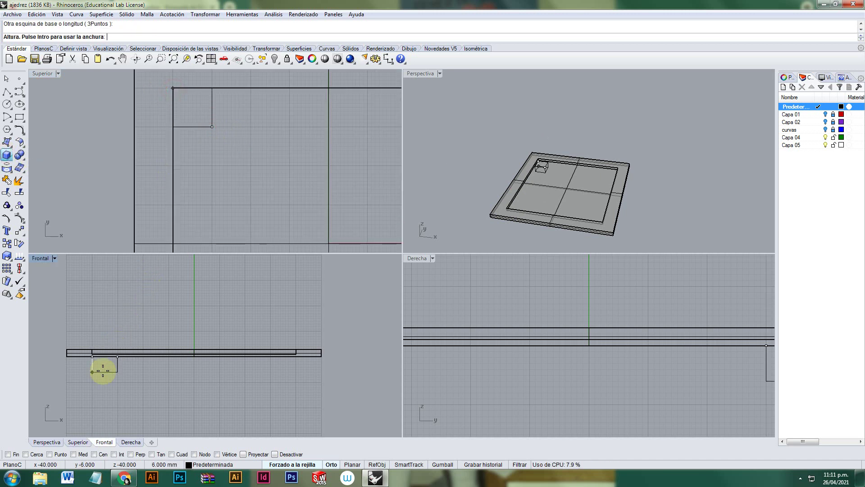
{"action": "scroll", "coordinate": [101, 364], "scroll_direction": "up", "scroll_amount": 2}
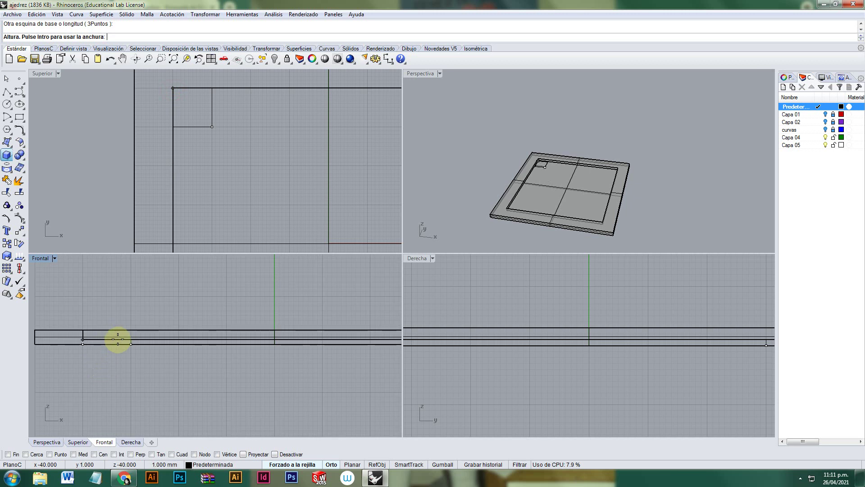
{"action": "left_click", "coordinate": [117, 339]}
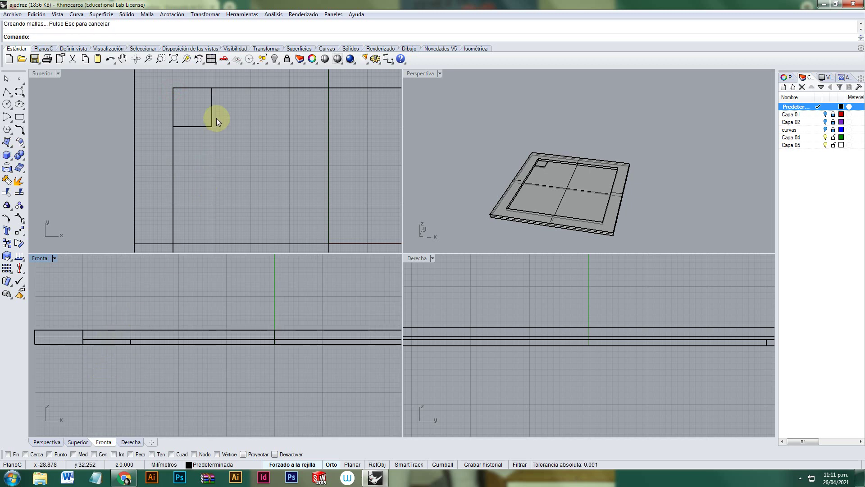
Step: Raise the small square tile 1 mm in the front view so it rests on the recess floor, and deselect it
{"action": "left_click", "coordinate": [213, 119]}
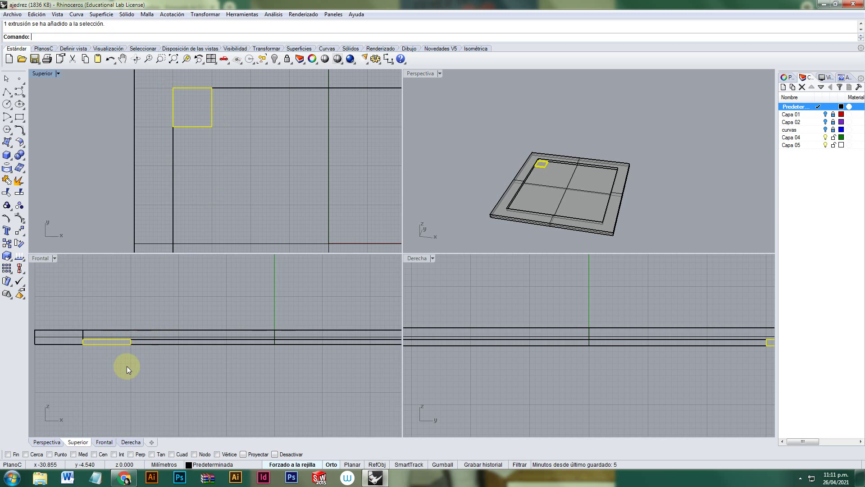
{"action": "left_click", "coordinate": [36, 258]}
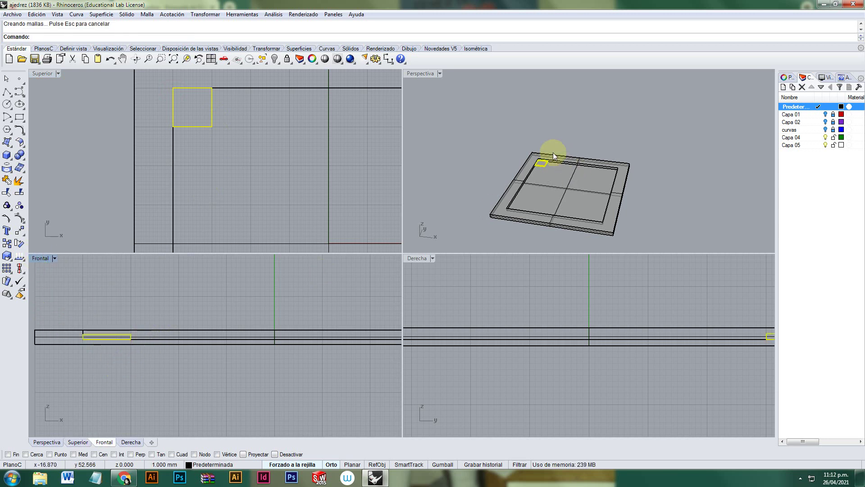
{"action": "left_click", "coordinate": [485, 154]}
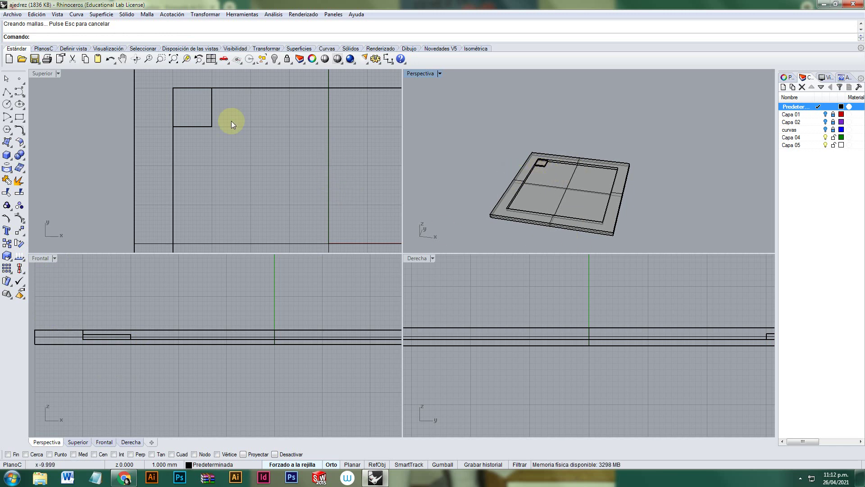
Step: Copy the corner tile across the recess's first row in the top view, placing three copies at 20 mm spacing
{"action": "left_click", "coordinate": [211, 113]}
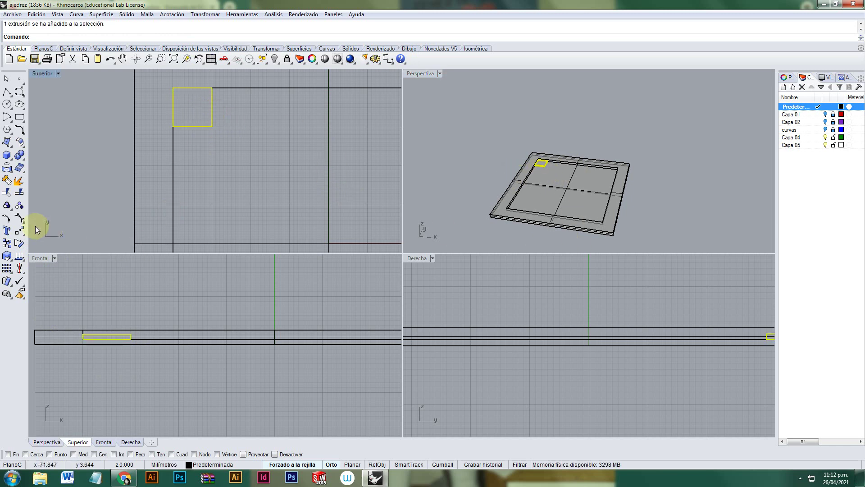
{"action": "left_click", "coordinate": [7, 243]}
{"action": "left_click", "coordinate": [211, 126]}
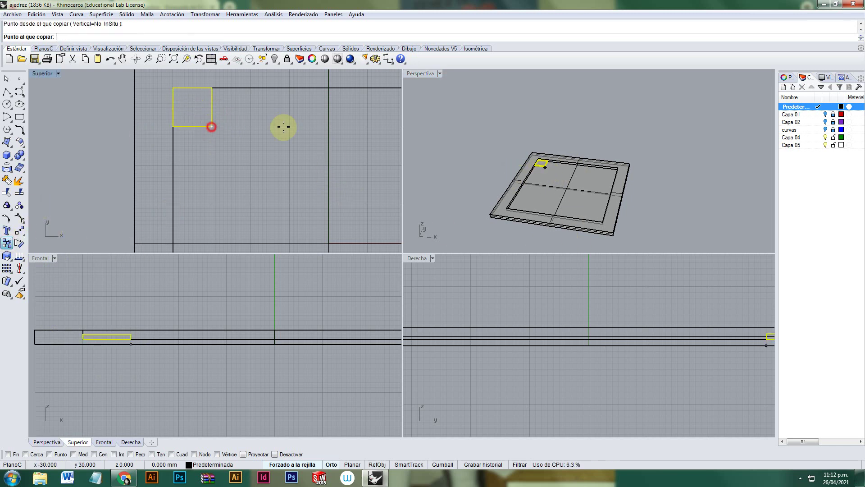
{"action": "left_click", "coordinate": [289, 126]}
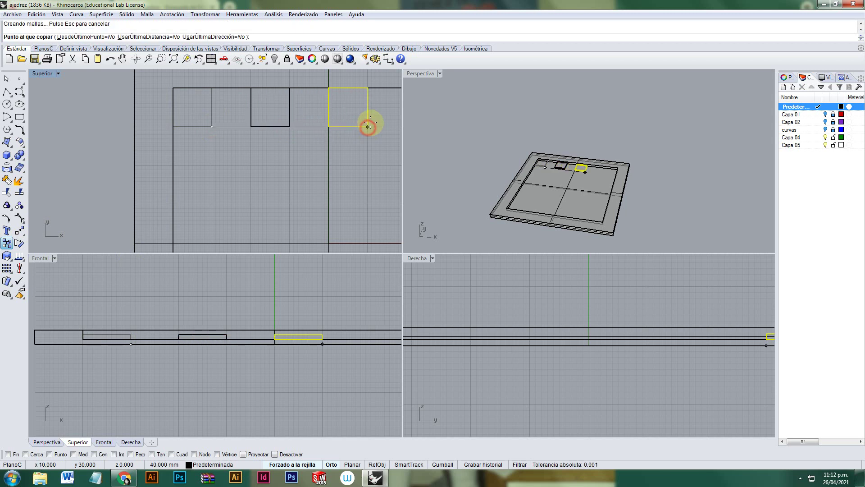
{"action": "right_click_drag", "start_coordinate": [356, 121], "coordinate": [279, 131]}
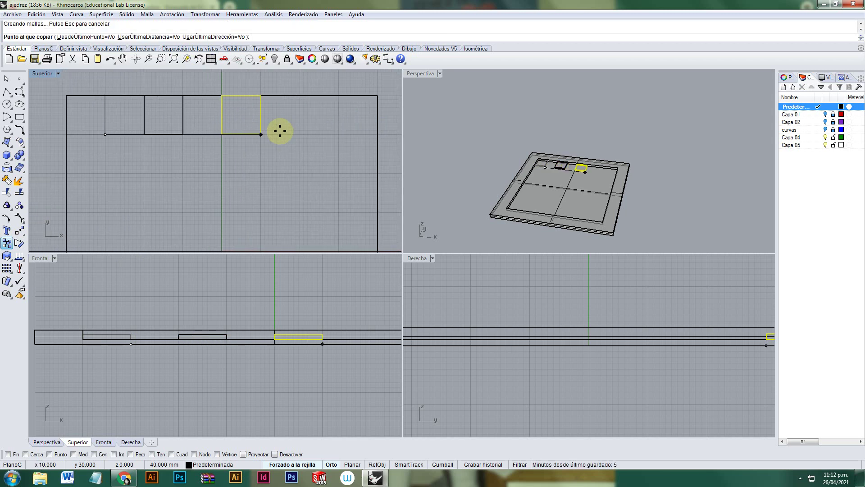
{"action": "left_click", "coordinate": [339, 129]}
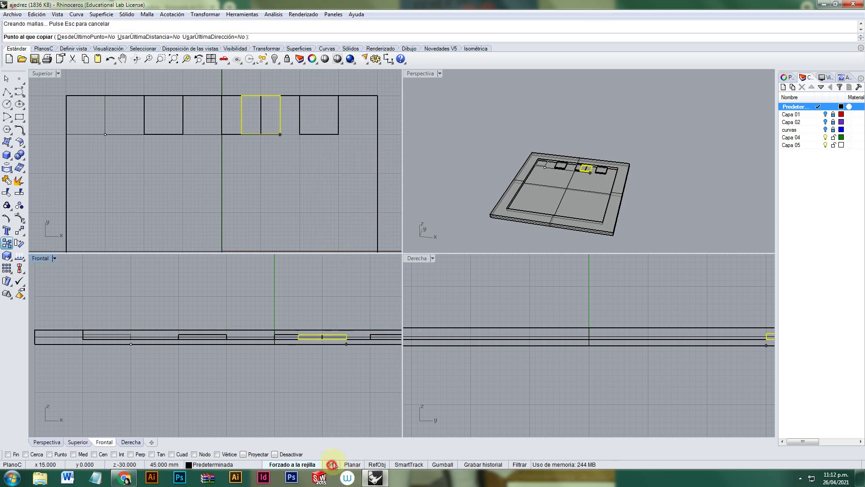
Step: Place four tile copies along the second row, offset 10 mm sideways so they alternate with the first row
{"action": "left_click", "coordinate": [378, 173]}
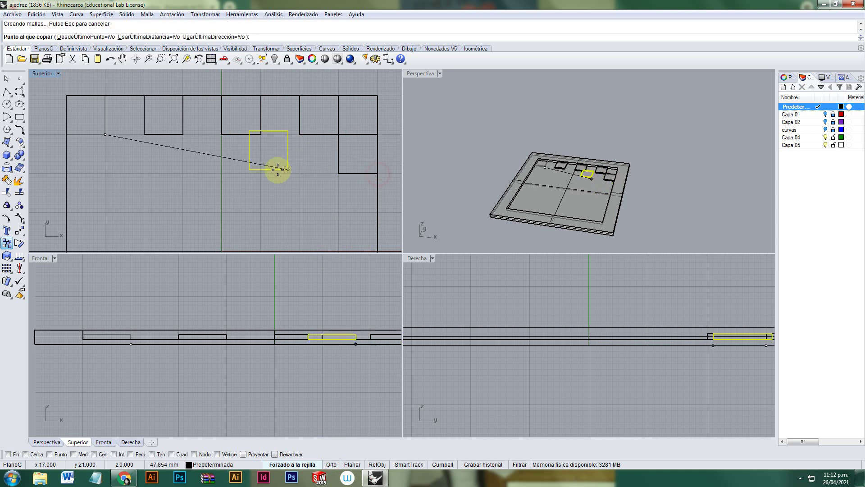
{"action": "left_click", "coordinate": [300, 173]}
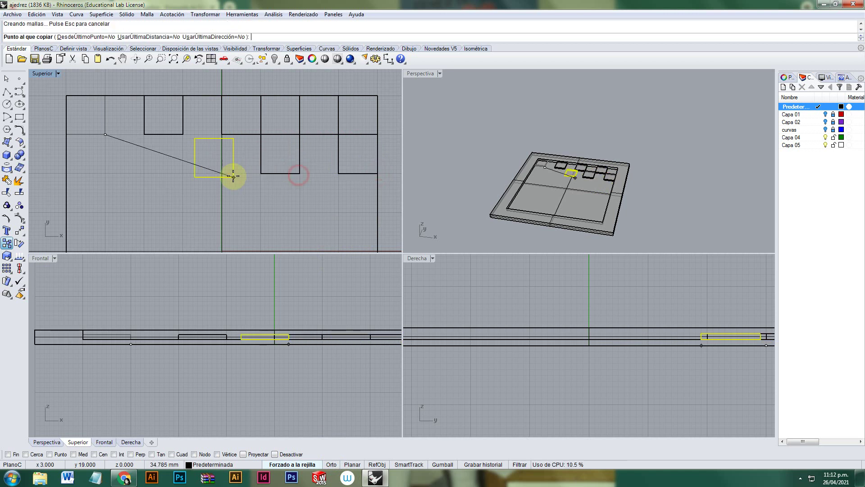
{"action": "left_click", "coordinate": [222, 173]}
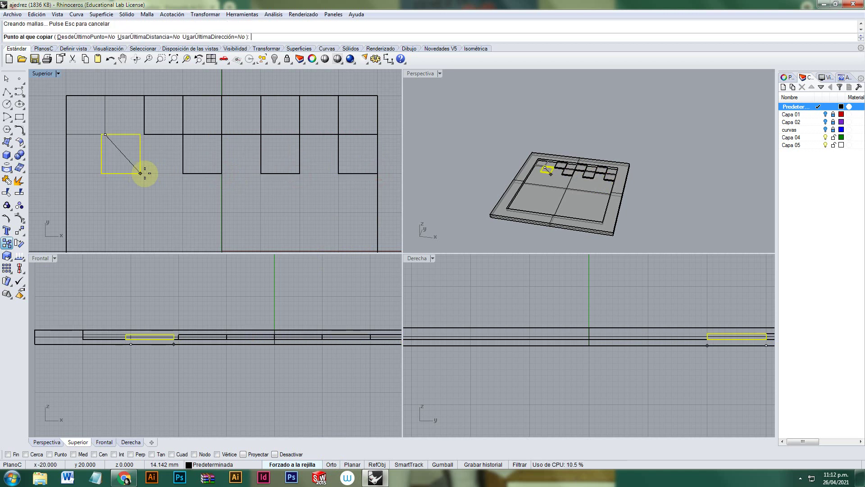
{"action": "left_click", "coordinate": [143, 173]}
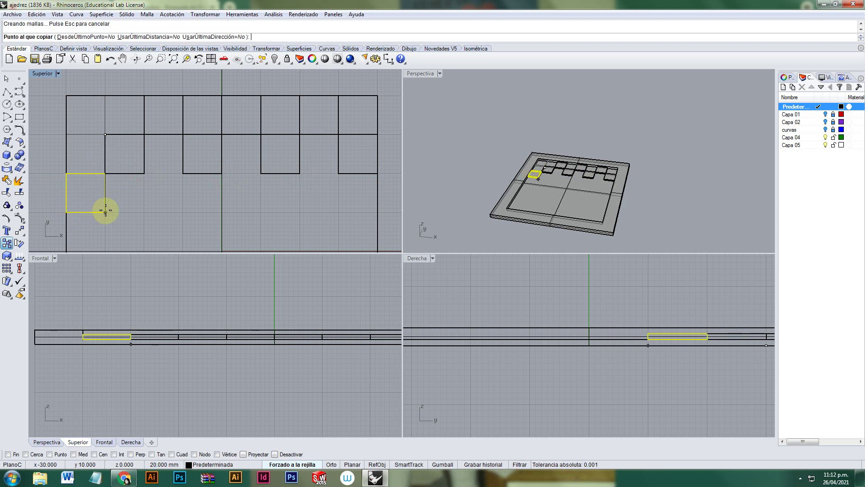
Step: Fill the third and fourth rows with four tile copies each, 20 mm apart and staggered in a checkerboard pattern
{"action": "left_click", "coordinate": [183, 213]}
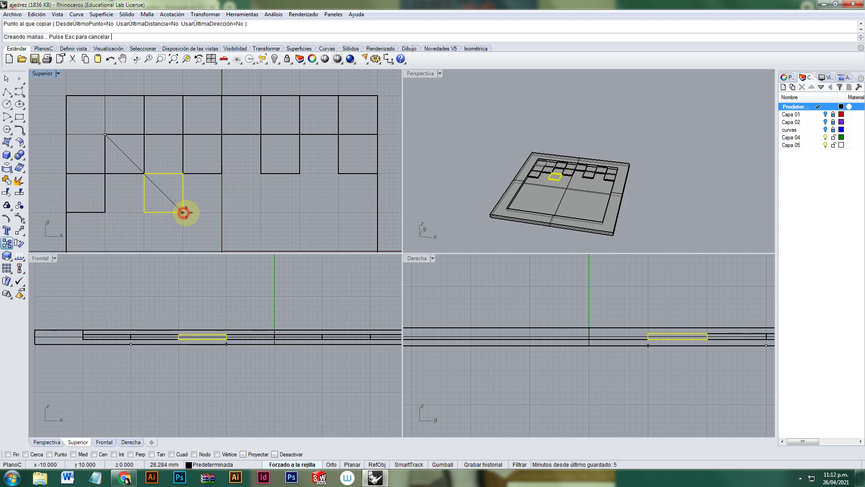
{"action": "left_click", "coordinate": [261, 212]}
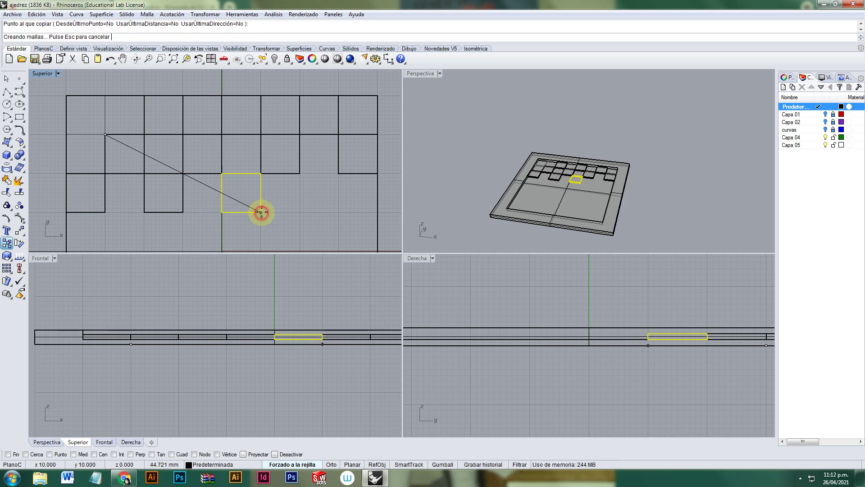
{"action": "left_click", "coordinate": [339, 213]}
{"action": "right_click_drag", "start_coordinate": [334, 216], "coordinate": [324, 160]}
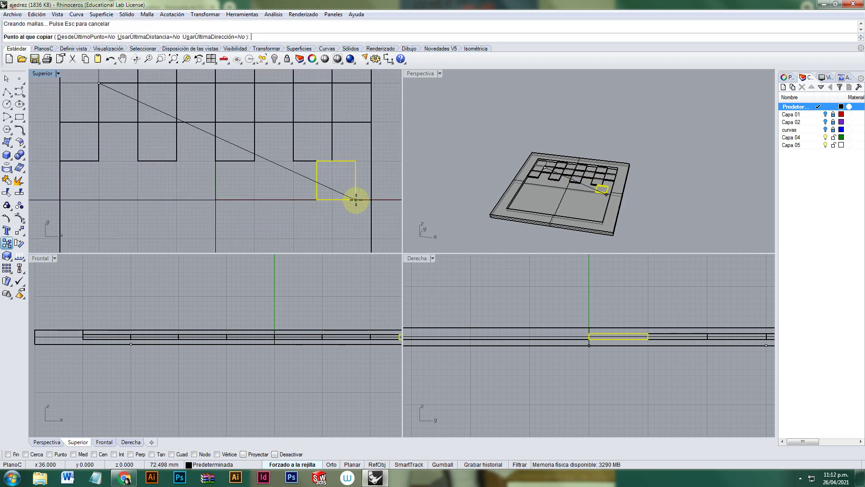
{"action": "left_click", "coordinate": [370, 199]}
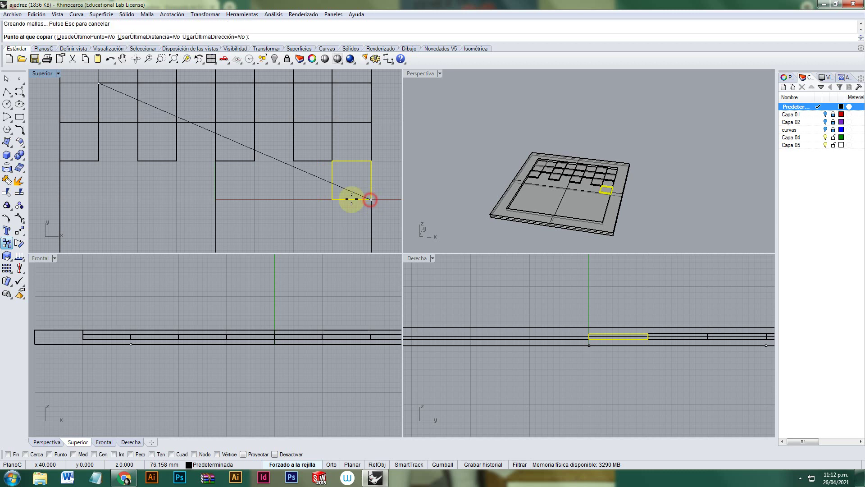
{"action": "left_click", "coordinate": [294, 200]}
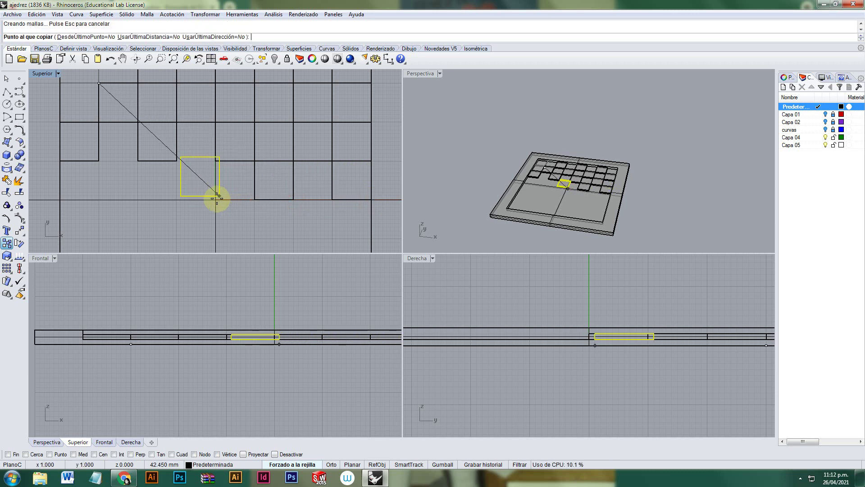
{"action": "left_click", "coordinate": [215, 200]}
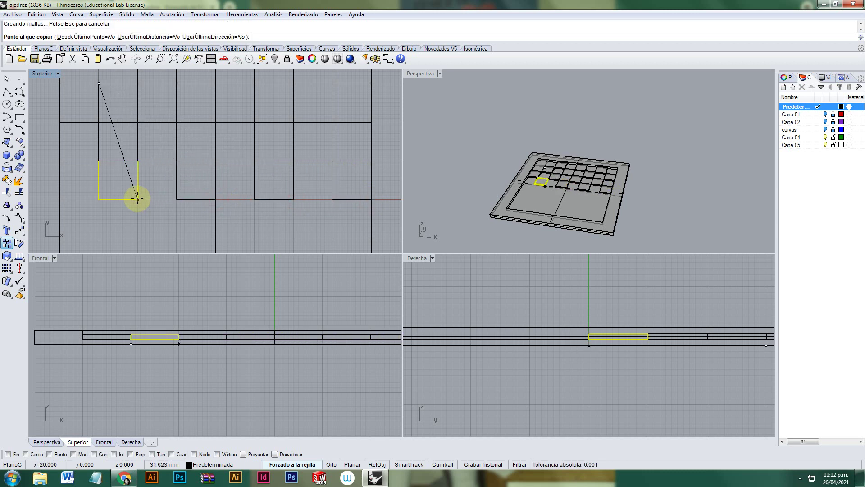
{"action": "left_click", "coordinate": [137, 198]}
Step: Continue the checkerboard into the fifth and sixth rows with four staggered tile copies in each
{"action": "right_click_drag", "start_coordinate": [190, 170], "coordinate": [195, 98]}
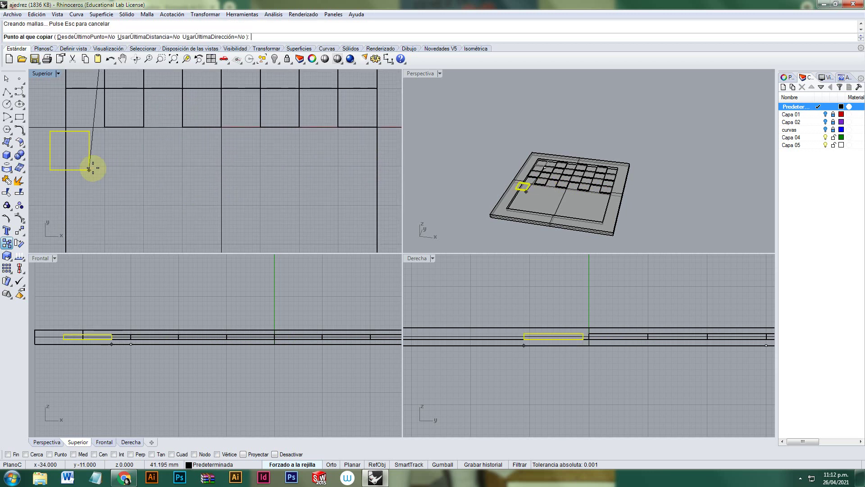
{"action": "left_click", "coordinate": [104, 166]}
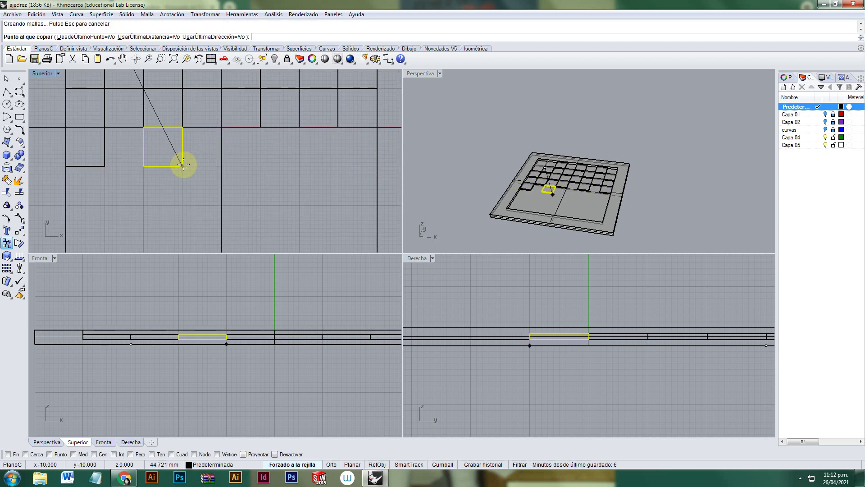
{"action": "left_click", "coordinate": [183, 166]}
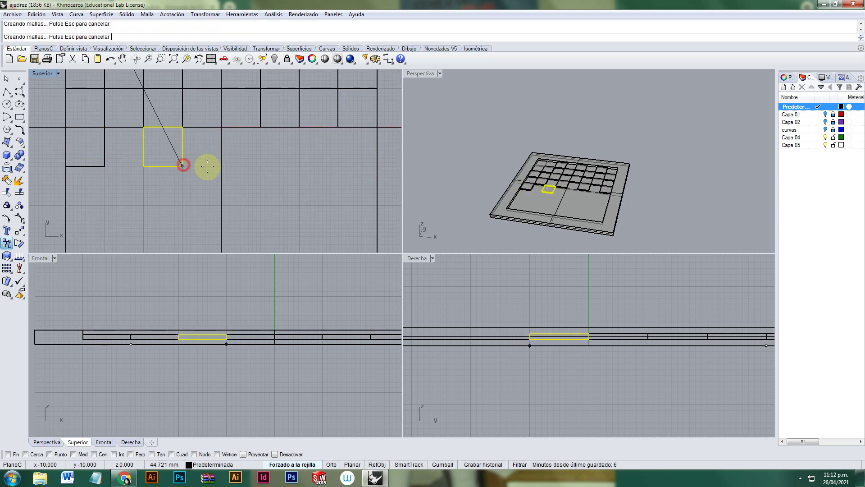
{"action": "left_click", "coordinate": [260, 166]}
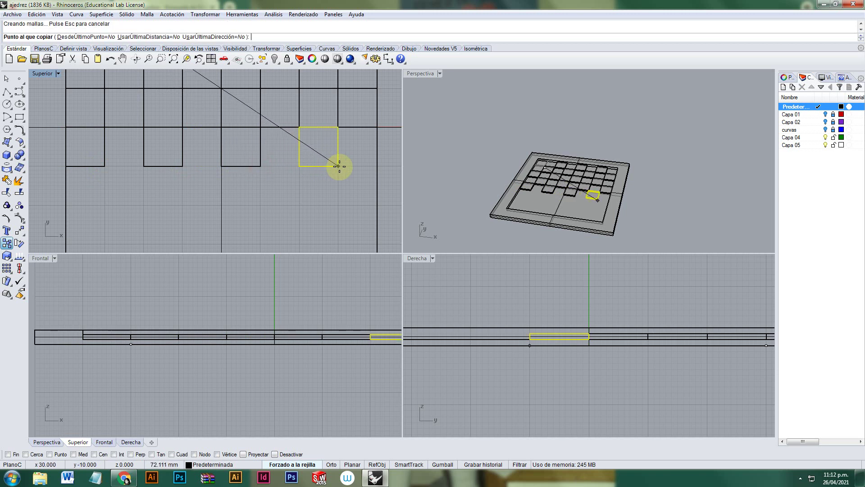
{"action": "left_click", "coordinate": [376, 205]}
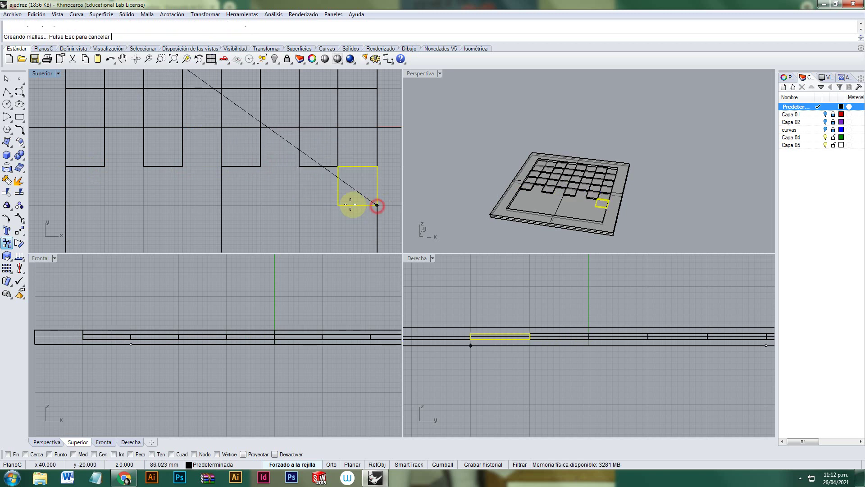
{"action": "left_click", "coordinate": [298, 205]}
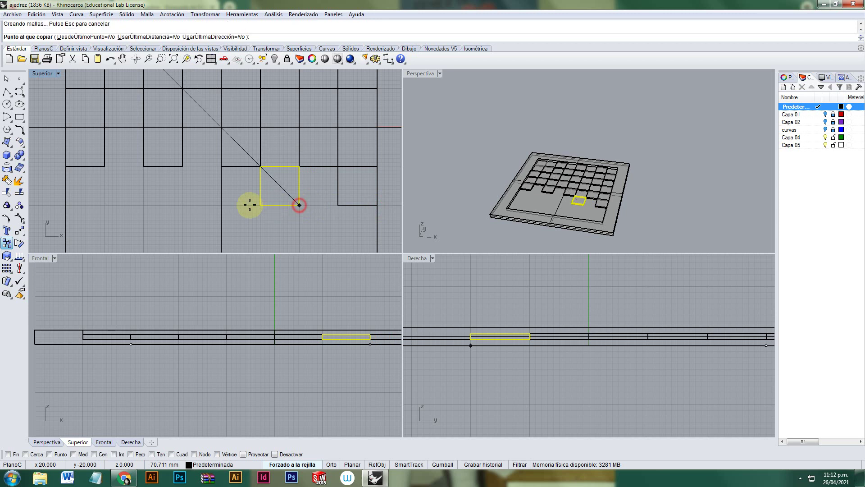
{"action": "left_click", "coordinate": [222, 205]}
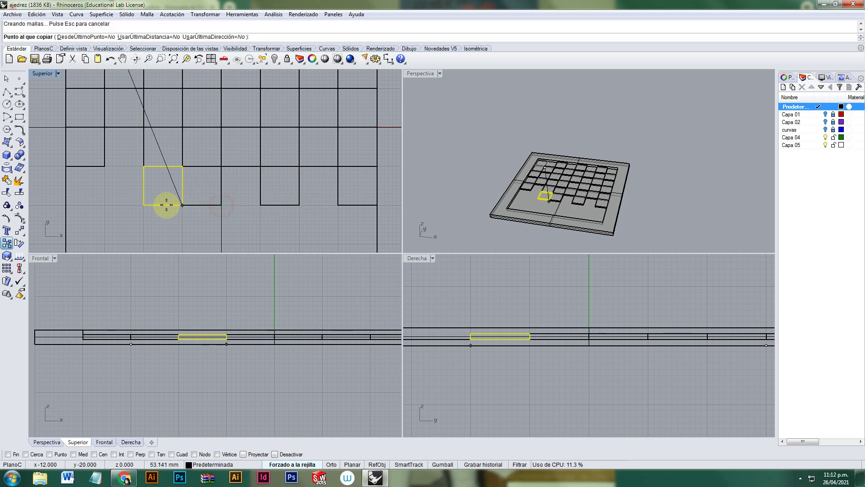
{"action": "left_click", "coordinate": [144, 205]}
Step: Complete the seventh and eighth rows with alternating tile copies up to the recess's lower edge, and finish copying
{"action": "right_click_drag", "start_coordinate": [162, 172], "coordinate": [181, 137]}
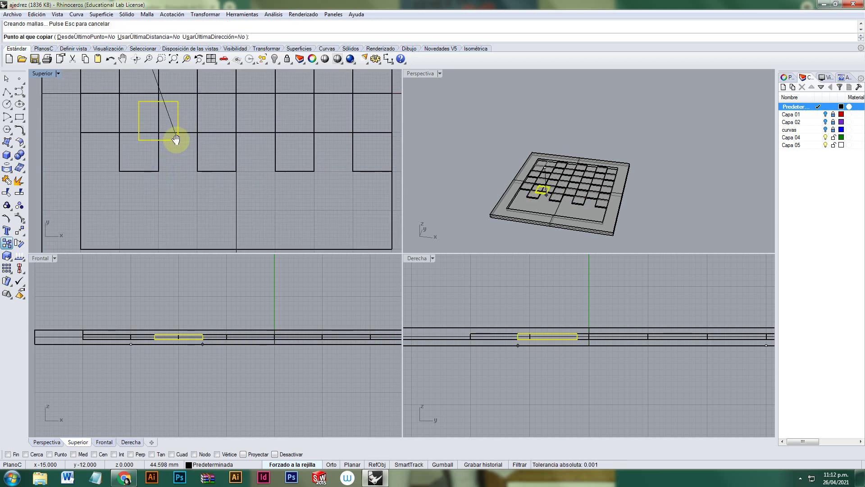
{"action": "left_click", "coordinate": [123, 209]}
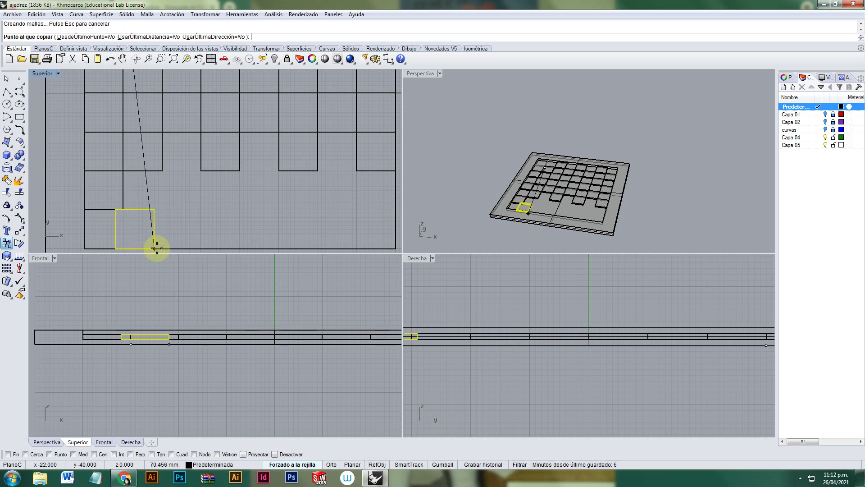
{"action": "left_click", "coordinate": [162, 248]}
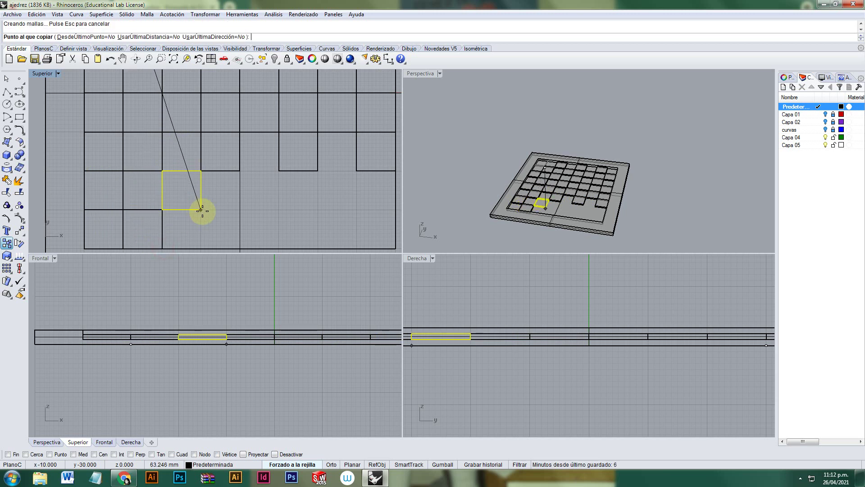
{"action": "left_click", "coordinate": [201, 210]}
{"action": "left_click", "coordinate": [240, 249]}
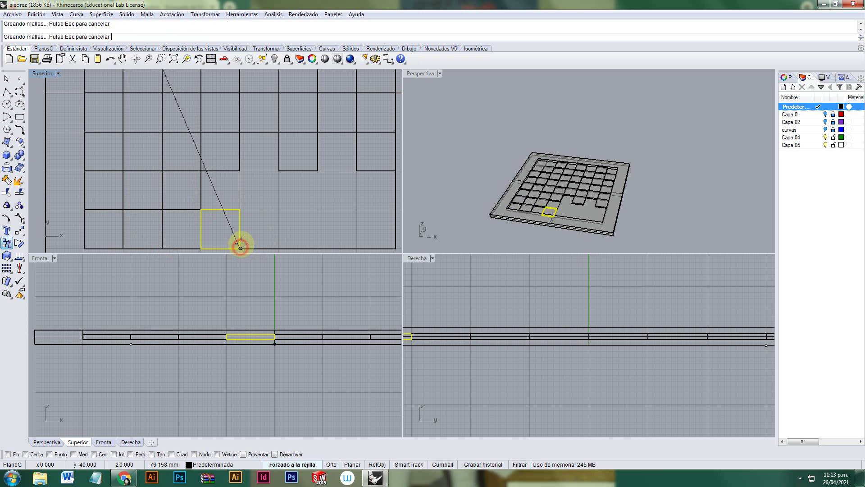
{"action": "left_click", "coordinate": [279, 209]}
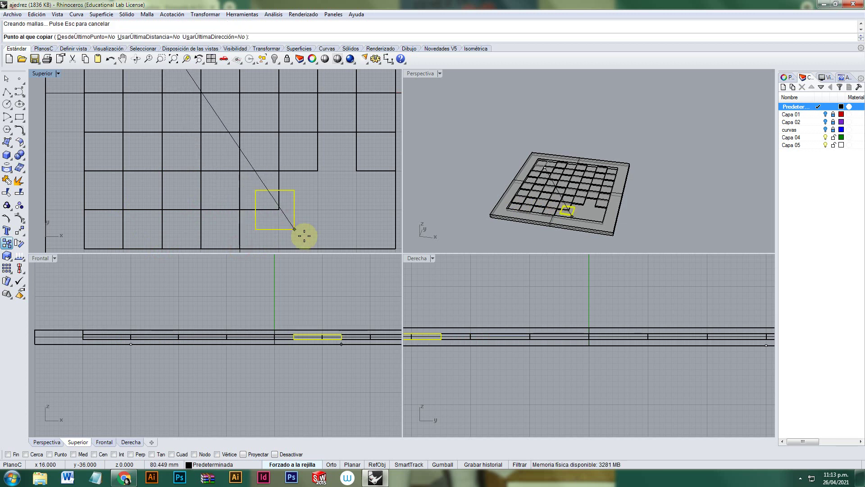
{"action": "left_click", "coordinate": [315, 248]}
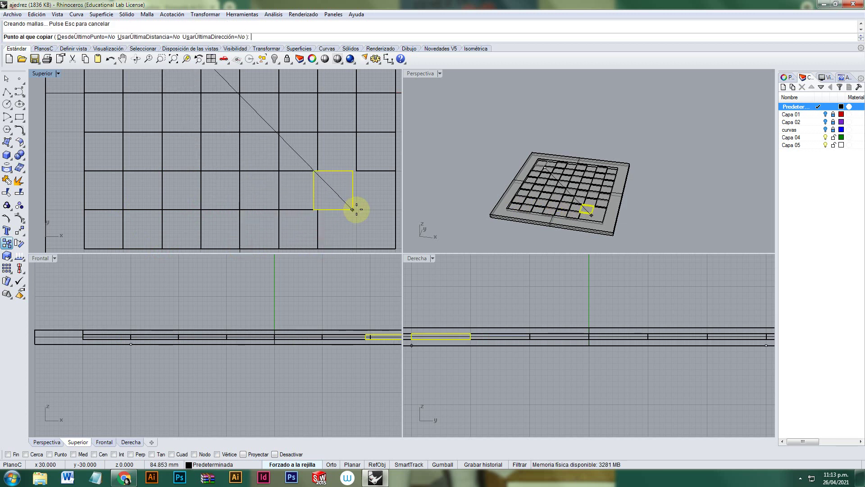
{"action": "left_click", "coordinate": [357, 209]}
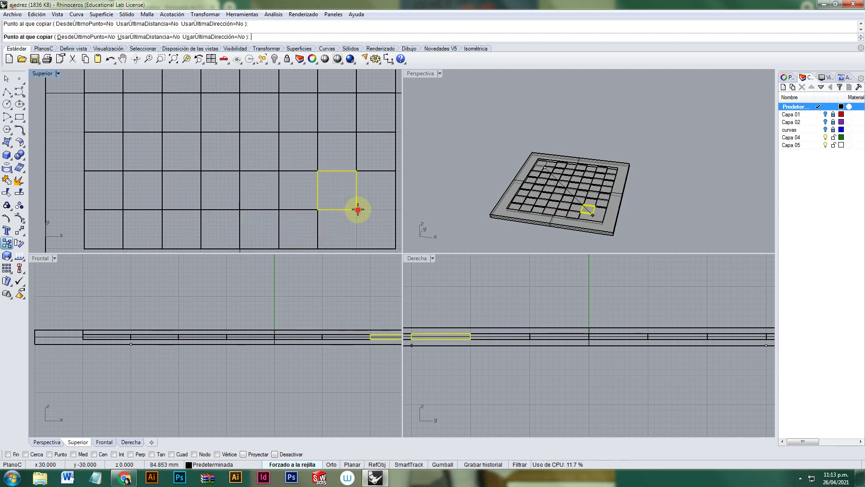
{"action": "left_click", "coordinate": [396, 248]}
{"action": "key", "text": "Return"}
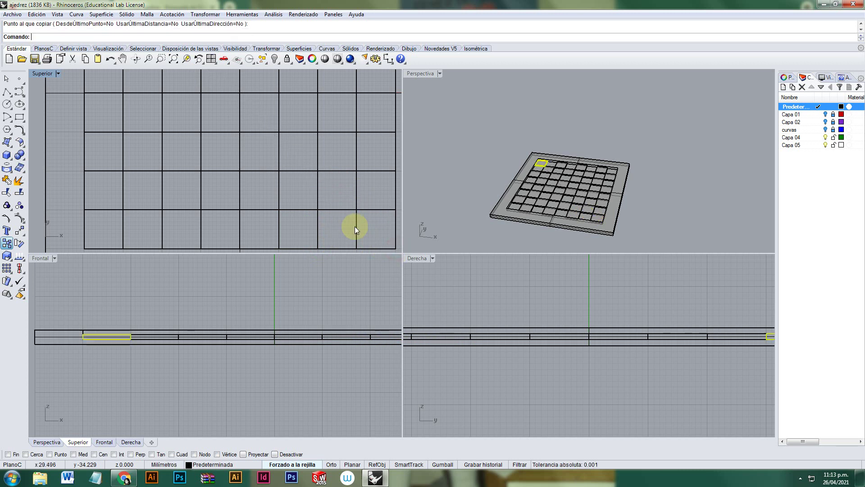
Step: Move the board base to layer Capa 04 in the maximized perspective view and deselect it
{"action": "double_click", "coordinate": [428, 75]}
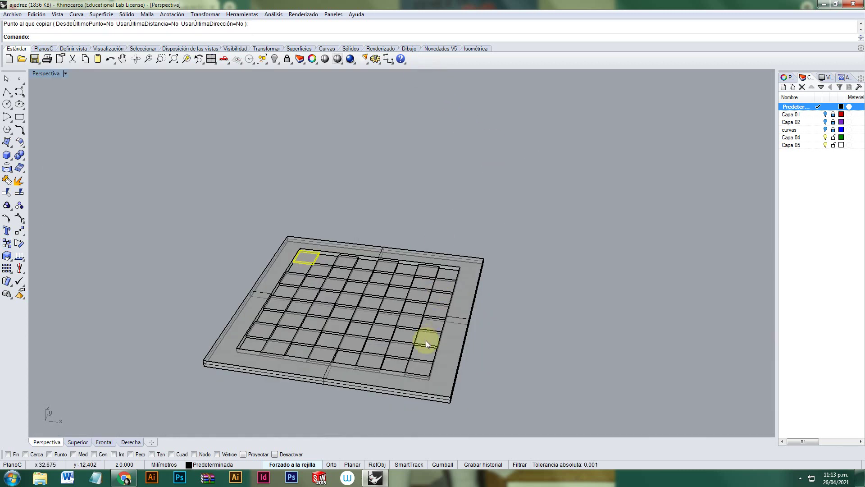
{"action": "left_click", "coordinate": [428, 342]}
{"action": "right_click_drag", "start_coordinate": [430, 343], "coordinate": [462, 297]}
{"action": "left_click", "coordinate": [462, 296]}
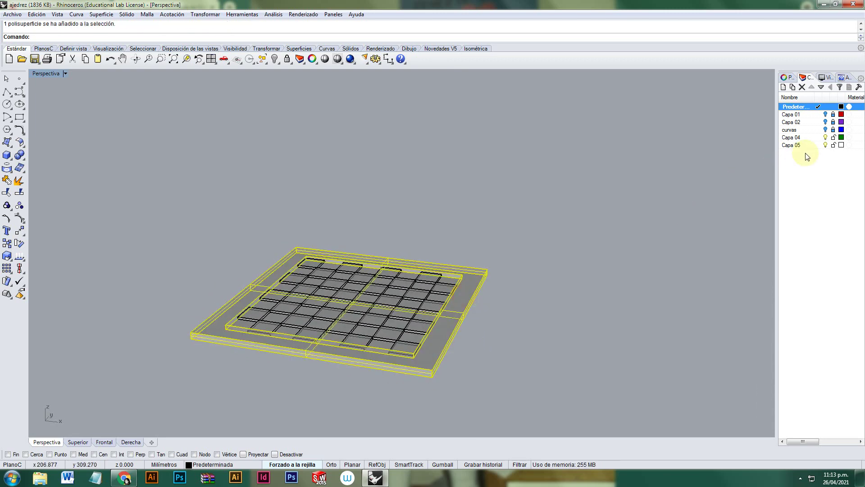
{"action": "right_click", "coordinate": [803, 137]}
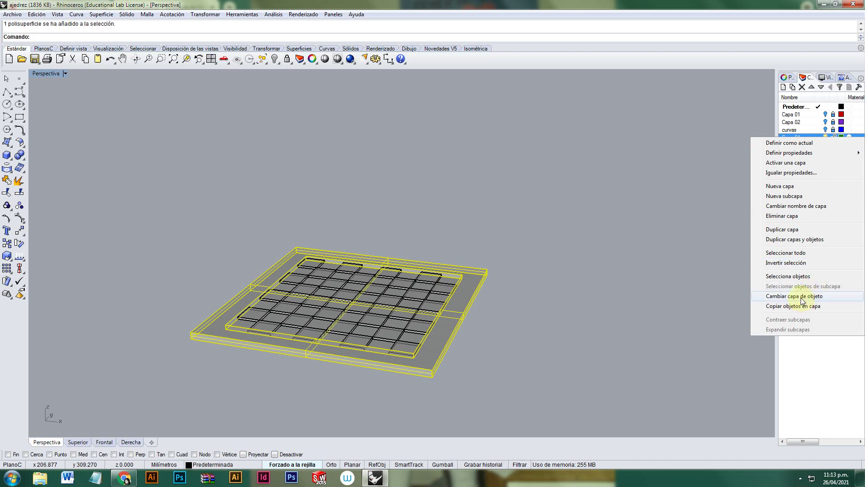
{"action": "left_click", "coordinate": [801, 297]}
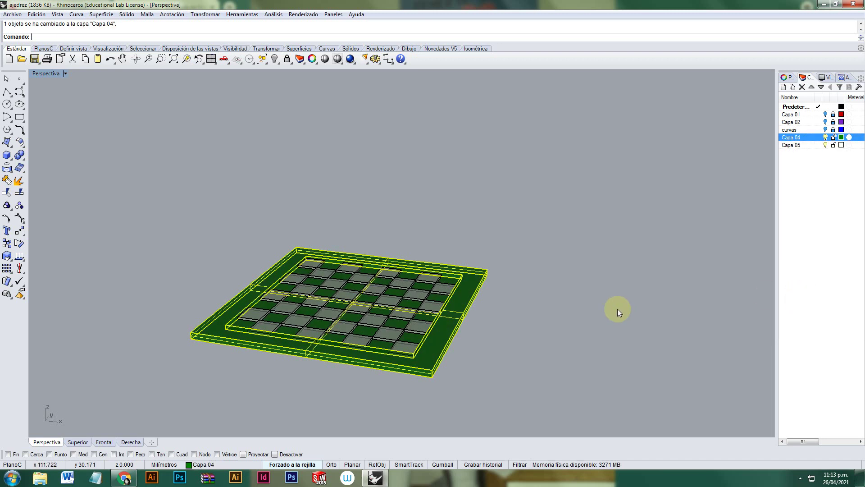
{"action": "left_click", "coordinate": [517, 323]}
{"action": "right_click_drag", "start_coordinate": [479, 328], "coordinate": [423, 271]}
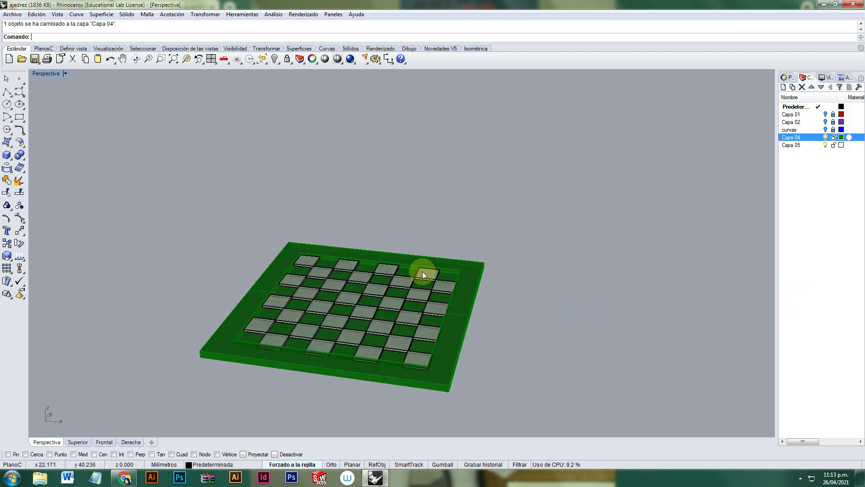
Step: With layer Capa 04 hidden and locked, recolour layer Capa 05 to red (255, 0, 53) and move all the board tiles to it
{"action": "left_click", "coordinate": [826, 137]}
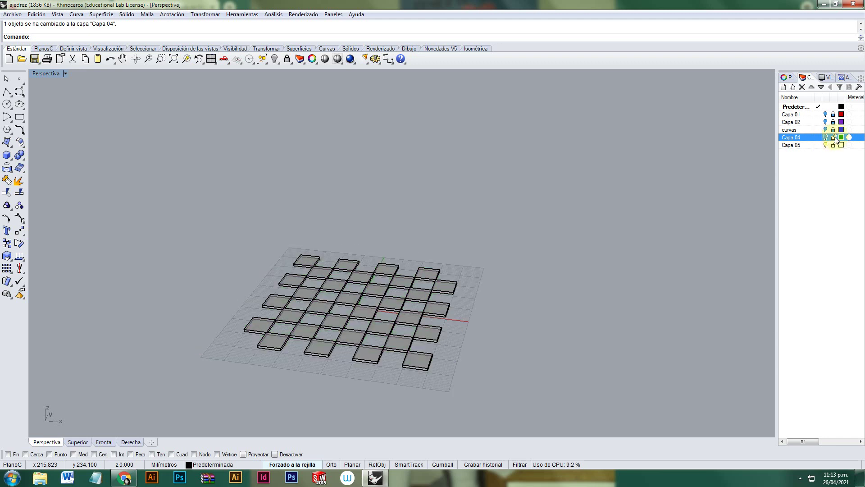
{"action": "left_click", "coordinate": [833, 144]}
{"action": "left_click_drag", "start_coordinate": [143, 230], "coordinate": [477, 385]}
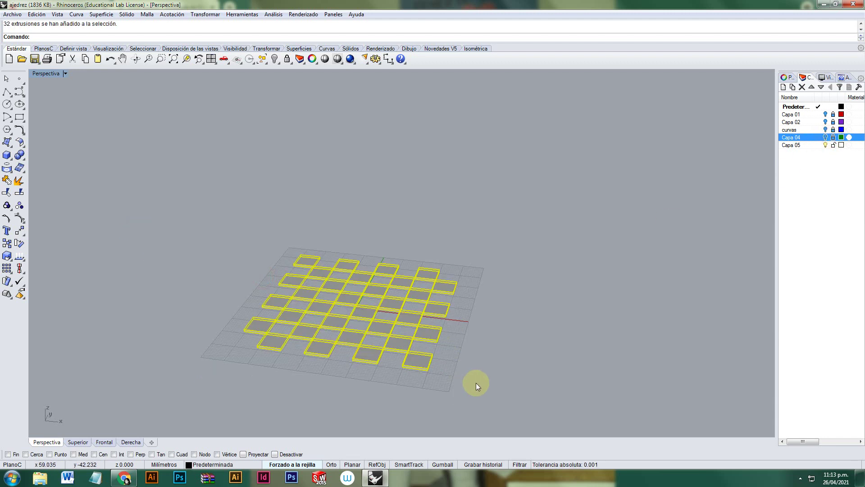
{"action": "left_click", "coordinate": [841, 145]}
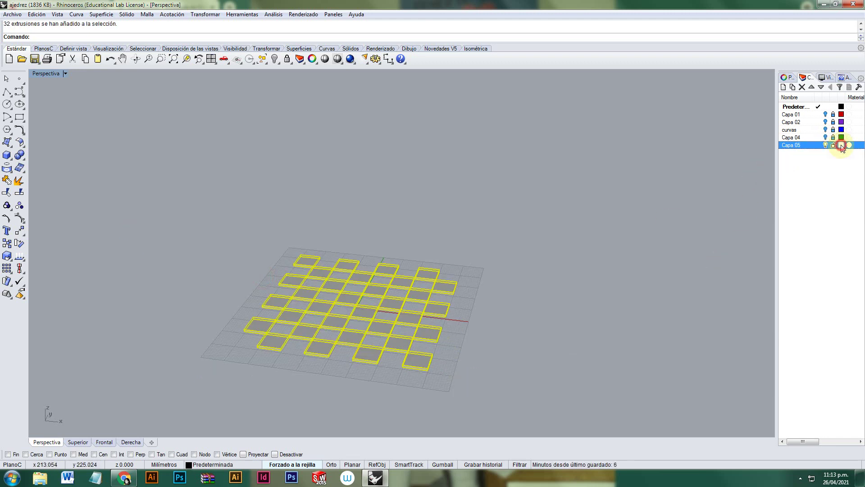
{"action": "left_click", "coordinate": [511, 226]}
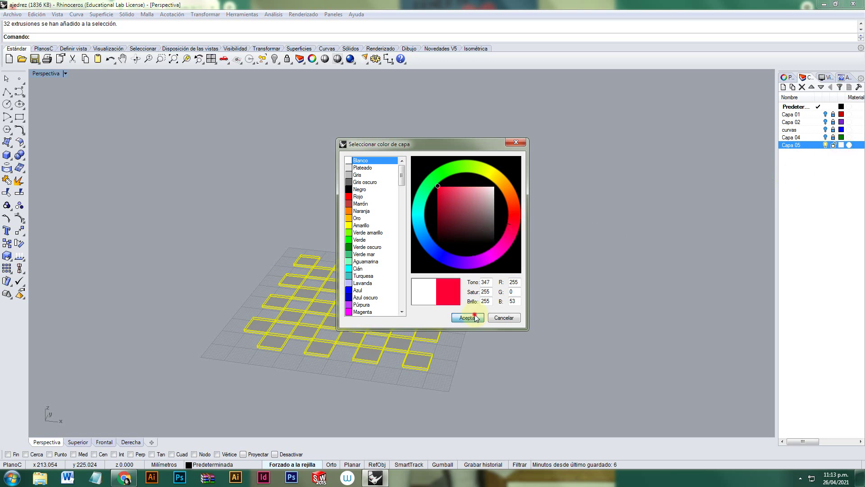
{"action": "left_click", "coordinate": [468, 317]}
{"action": "right_click", "coordinate": [790, 150]}
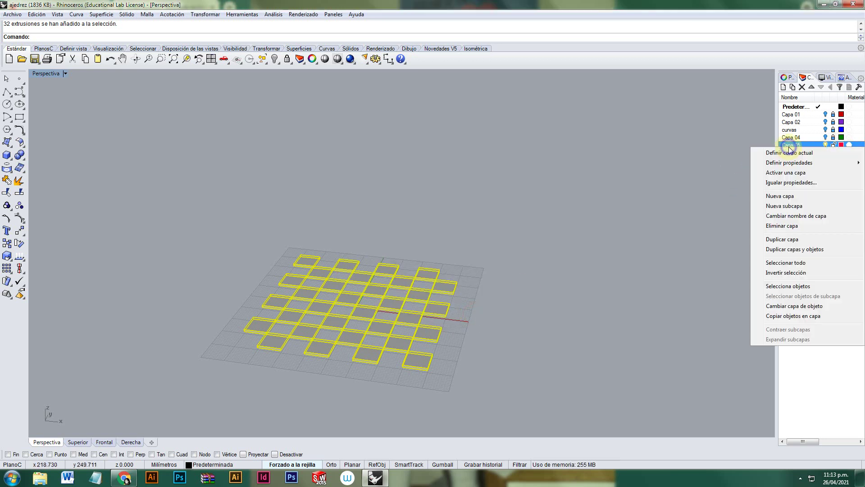
{"action": "left_click", "coordinate": [794, 306]}
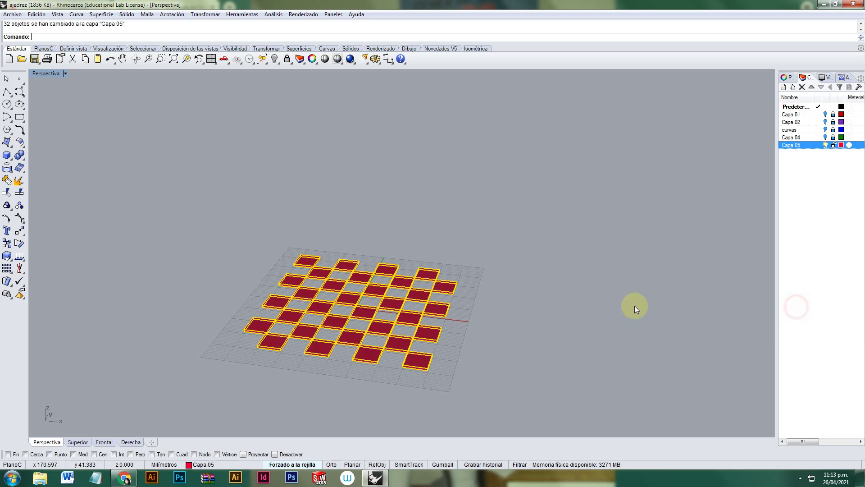
Step: Show layers Capa 04 and Capa 02 with the board base and pieces, keeping Capa 04 and Capa 05 locked and curvas hidden
{"action": "left_click", "coordinate": [825, 138]}
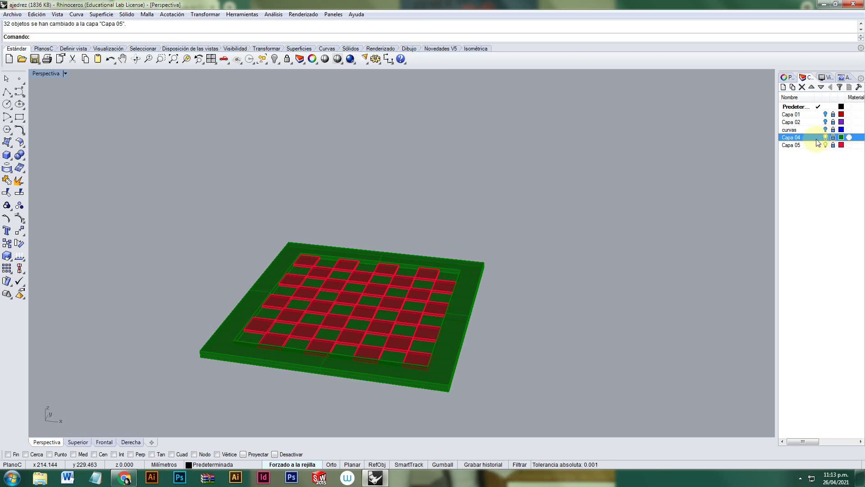
{"action": "left_click", "coordinate": [833, 138]}
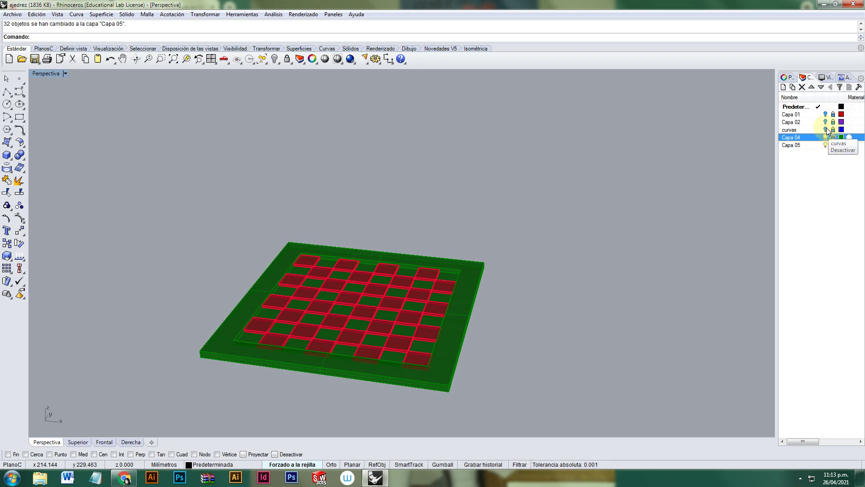
{"action": "left_click", "coordinate": [826, 130]}
{"action": "left_click", "coordinate": [826, 130]}
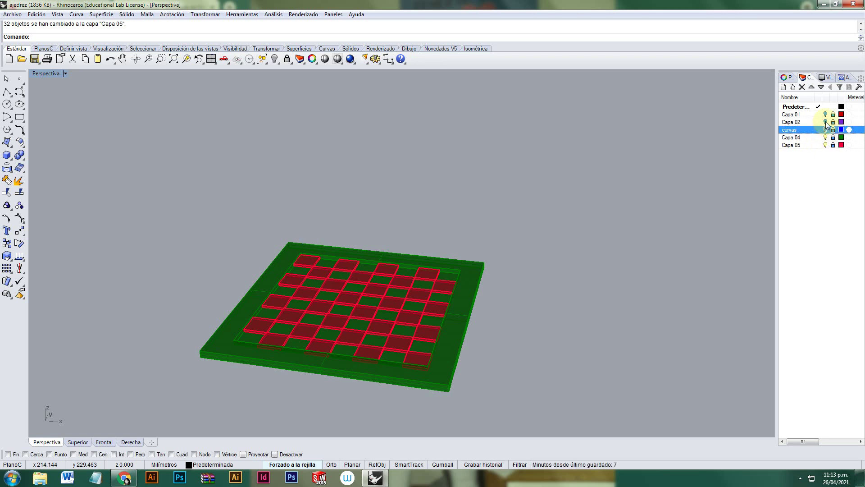
{"action": "left_click", "coordinate": [825, 122]}
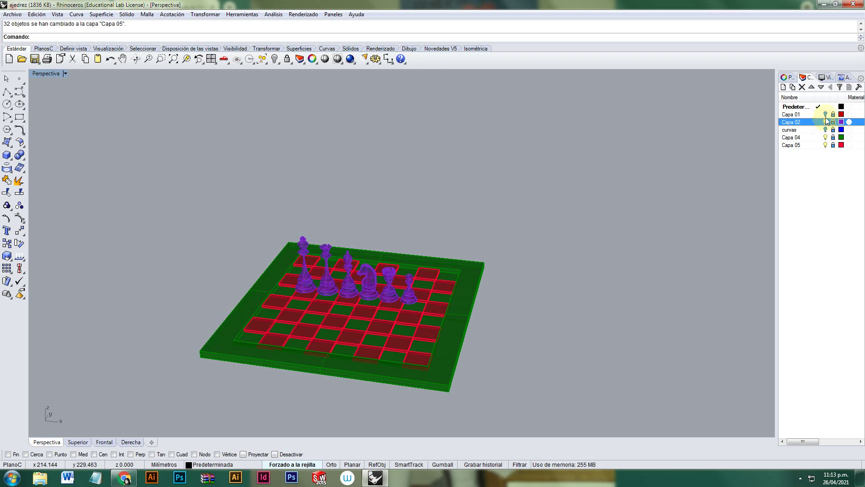
Step: Hide board layers Capa 04 and Capa 05 to view the pieces alone, and show both layers again
{"action": "left_click", "coordinate": [826, 144]}
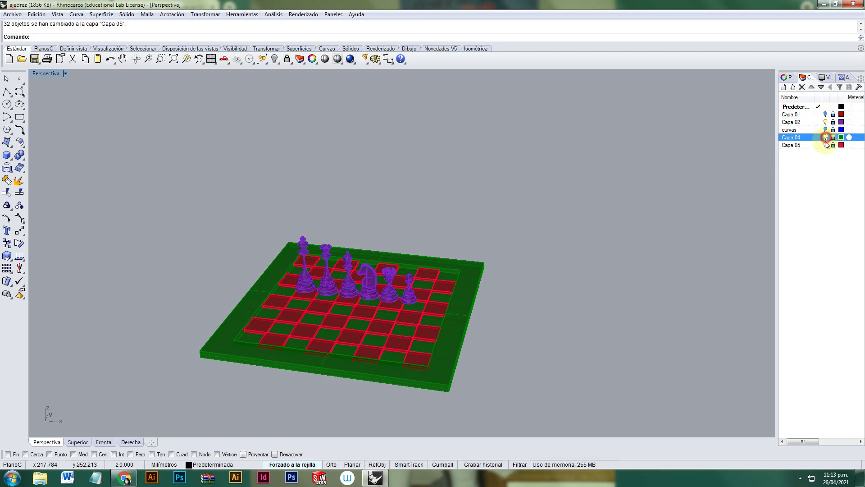
{"action": "left_click", "coordinate": [813, 122]}
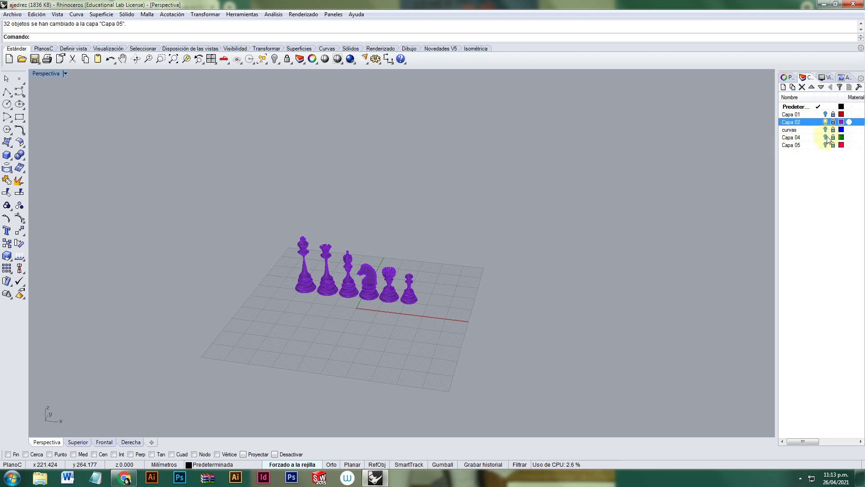
{"action": "left_click", "coordinate": [826, 137]}
{"action": "left_click", "coordinate": [826, 145]}
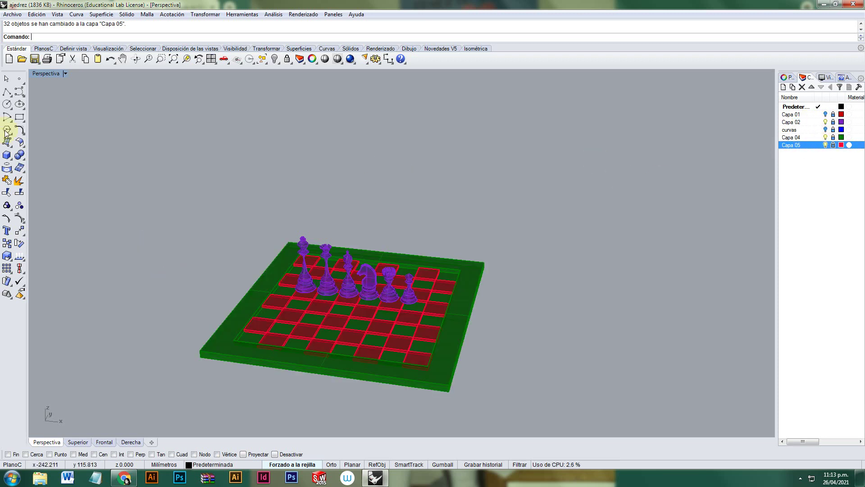
Step: Restore the four-viewport layout with the pieces framed in the Front view, and unlock their layer Capa 02
{"action": "double_click", "coordinate": [48, 73]}
{"action": "left_click", "coordinate": [322, 295]}
{"action": "scroll", "coordinate": [314, 299], "scroll_direction": "down", "scroll_amount": 3}
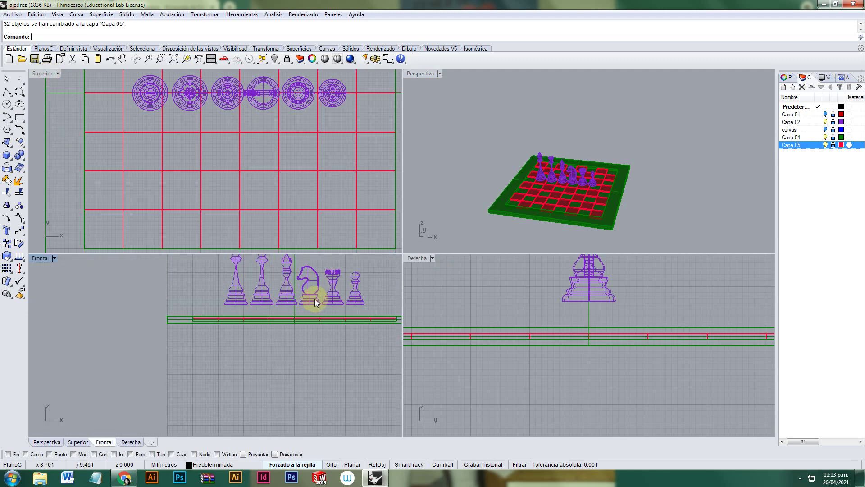
{"action": "right_click_drag", "start_coordinate": [299, 294], "coordinate": [290, 312]}
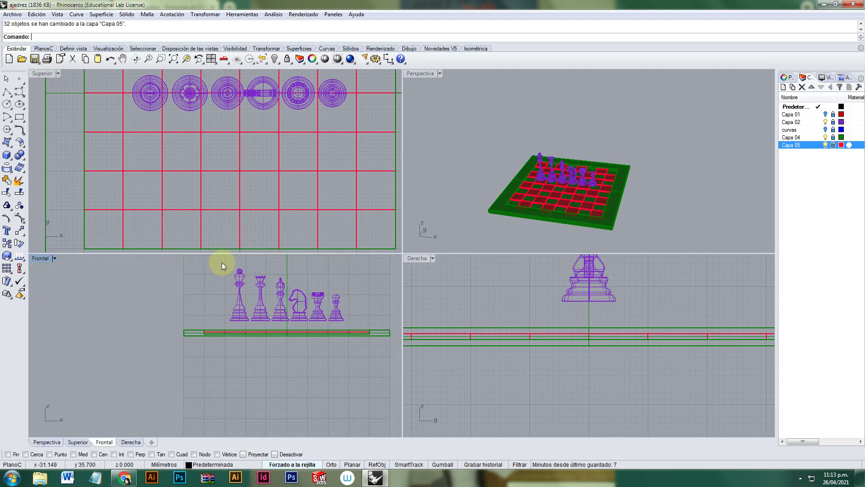
{"action": "left_click_drag", "start_coordinate": [217, 266], "coordinate": [358, 330]}
{"action": "left_click_drag", "start_coordinate": [349, 268], "coordinate": [209, 312]}
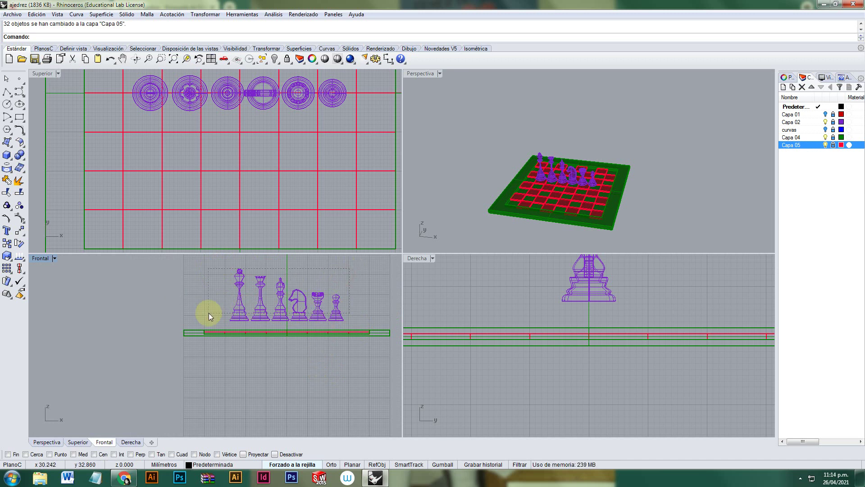
{"action": "left_click", "coordinate": [831, 124]}
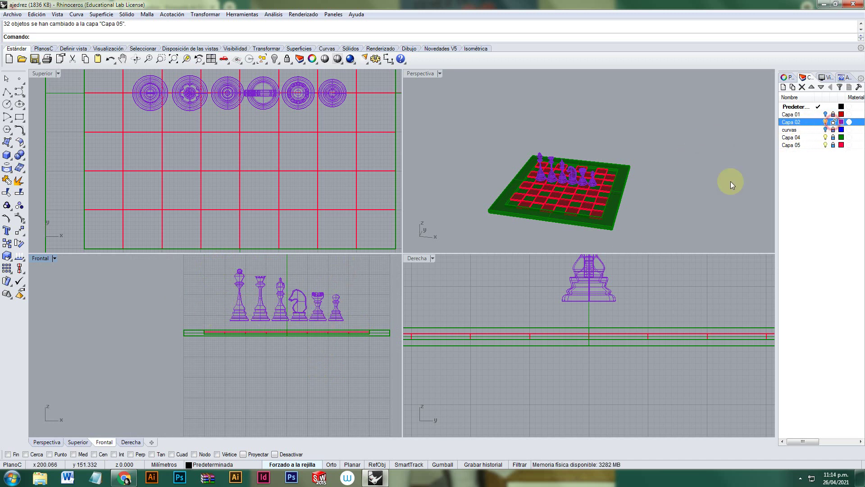
Step: Lower the six chess pieces together in the Front view until their bases rest on the tiles, with grid snap off for the final adjustment
{"action": "left_click_drag", "start_coordinate": [336, 289], "coordinate": [221, 300]}
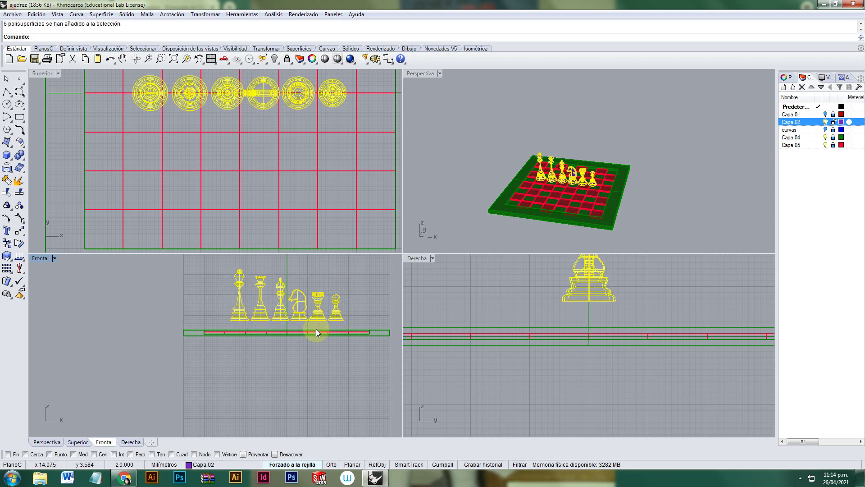
{"action": "scroll", "coordinate": [315, 328], "scroll_direction": "up", "scroll_amount": 3}
{"action": "left_click_drag", "start_coordinate": [290, 313], "coordinate": [282, 328]}
{"action": "scroll", "coordinate": [217, 328], "scroll_direction": "up", "scroll_amount": 5}
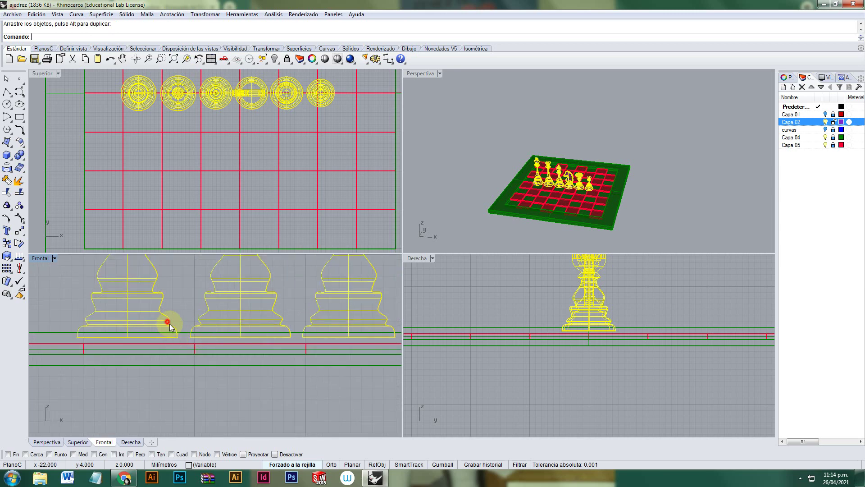
{"action": "left_click_drag", "start_coordinate": [170, 327], "coordinate": [173, 328]}
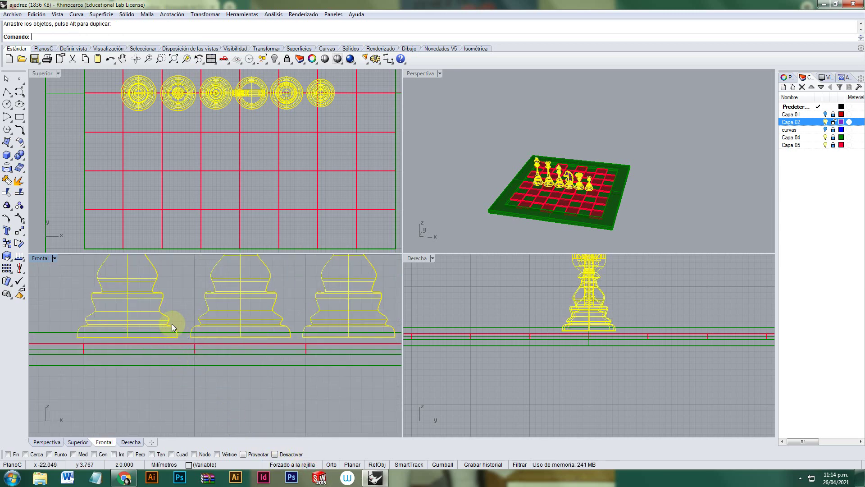
{"action": "left_click_drag", "start_coordinate": [172, 329], "coordinate": [184, 334]}
{"action": "left_click", "coordinate": [460, 169]}
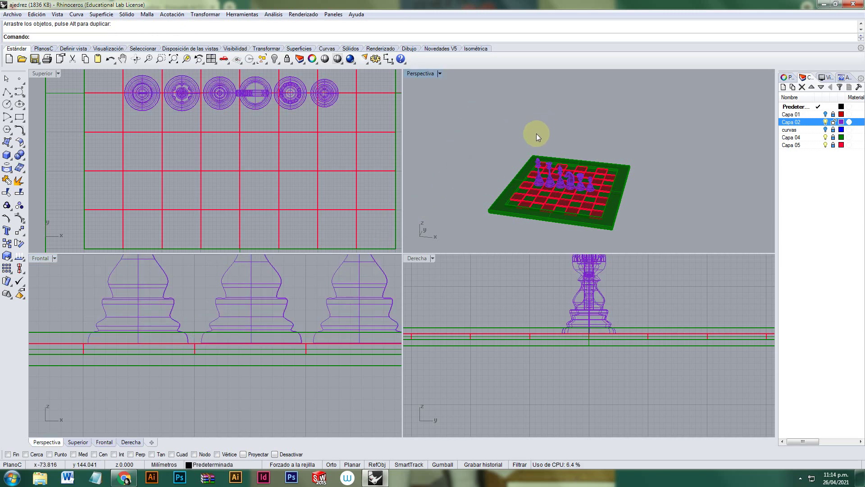
Step: In the maximized Top view, move the king to the fifth square and the queen to the fourth square of the board's upper row
{"action": "scroll", "coordinate": [311, 120], "scroll_direction": "down", "scroll_amount": 5}
{"action": "right_click_drag", "start_coordinate": [282, 104], "coordinate": [277, 135]}
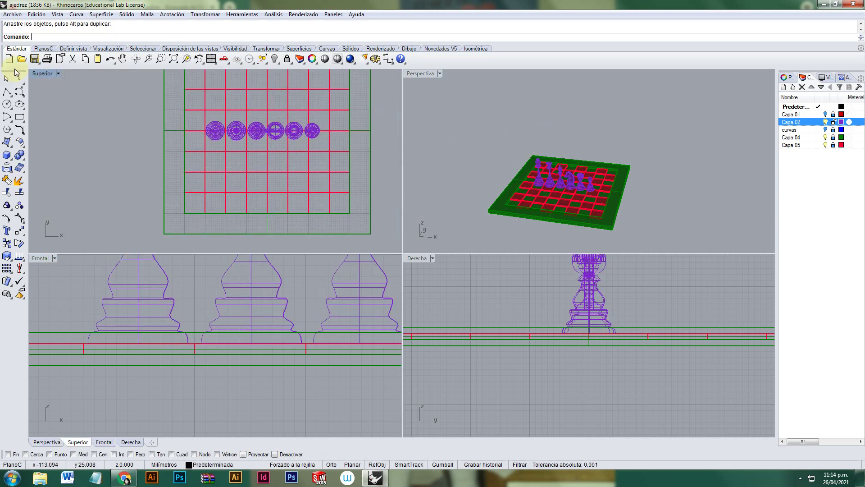
{"action": "double_click", "coordinate": [41, 73]}
{"action": "scroll", "coordinate": [398, 227], "scroll_direction": "up", "scroll_amount": 1}
{"action": "scroll", "coordinate": [398, 227], "scroll_direction": "down", "scroll_amount": 3}
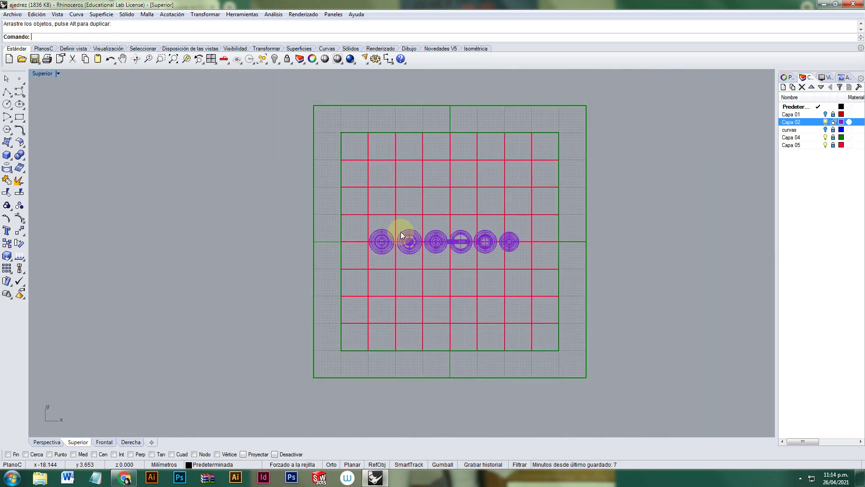
{"action": "left_click", "coordinate": [388, 234]}
{"action": "left_click_drag", "start_coordinate": [387, 234], "coordinate": [470, 140]}
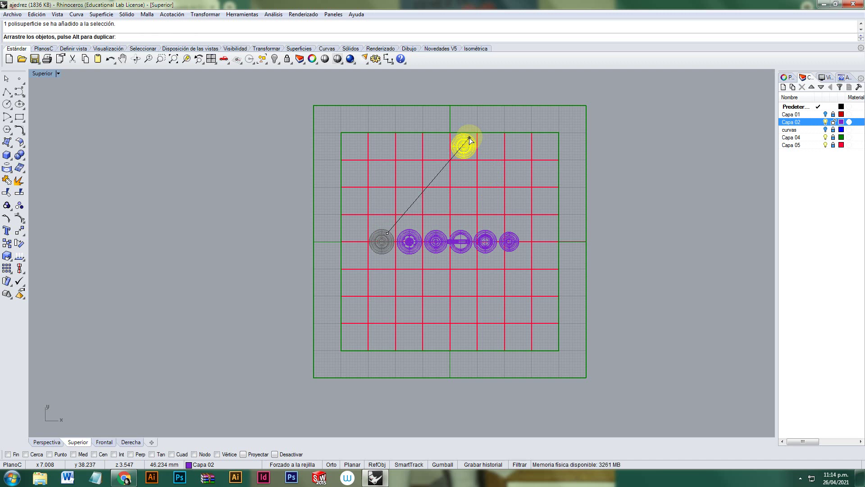
{"action": "left_click_drag", "start_coordinate": [415, 246], "coordinate": [442, 152]}
Step: Move the bishop to the sixth square of the upper row, beside the king, and copy it to the third square
{"action": "left_click_drag", "start_coordinate": [438, 240], "coordinate": [493, 147]}
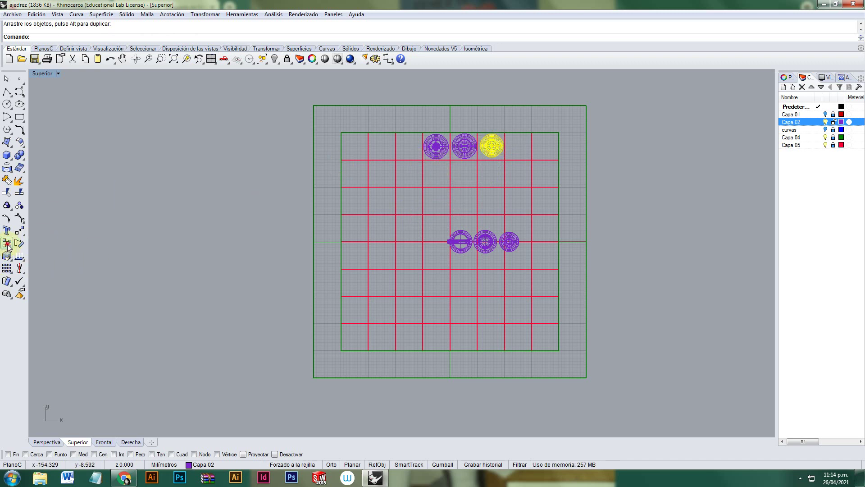
{"action": "left_click", "coordinate": [8, 246]}
{"action": "left_click", "coordinate": [491, 145]}
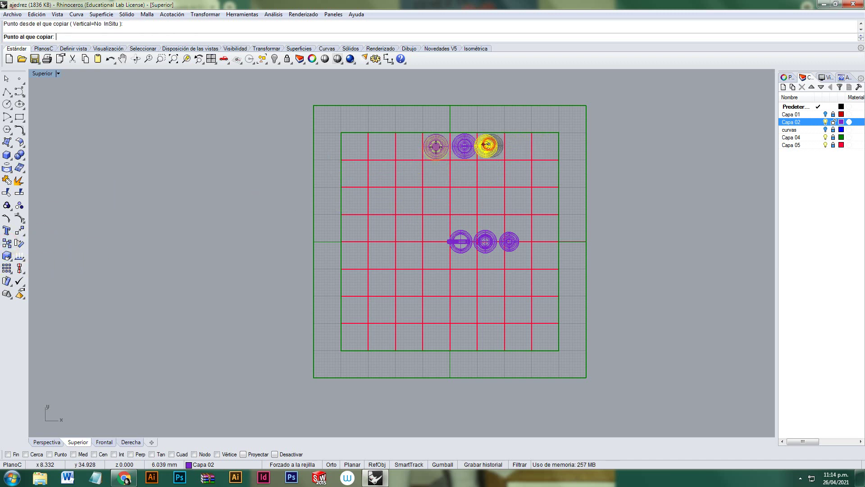
{"action": "left_click", "coordinate": [406, 144]}
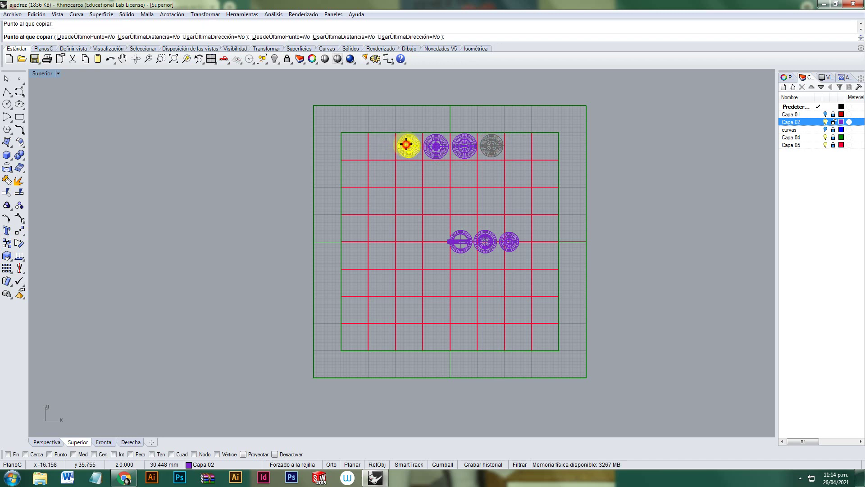
{"action": "key", "text": "Return"}
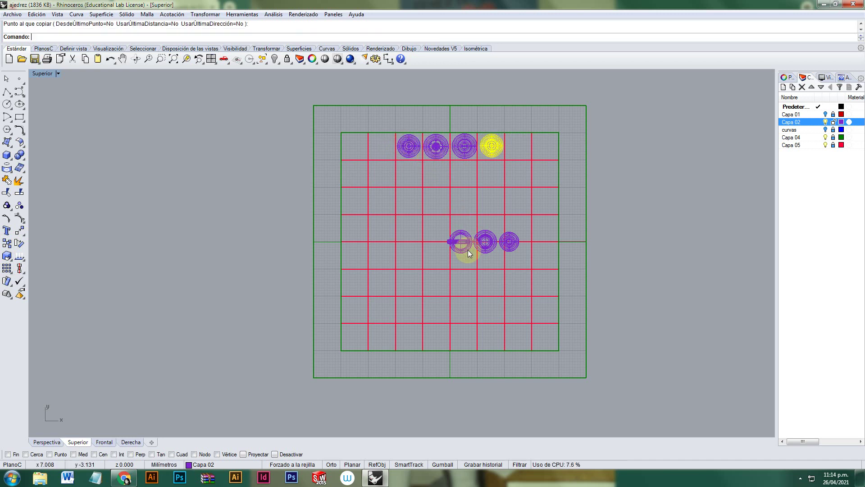
Step: Move the knight to the seventh square of the upper row and copy it to the second square
{"action": "left_click", "coordinate": [465, 244]}
{"action": "left_click_drag", "start_coordinate": [463, 243], "coordinate": [521, 147]}
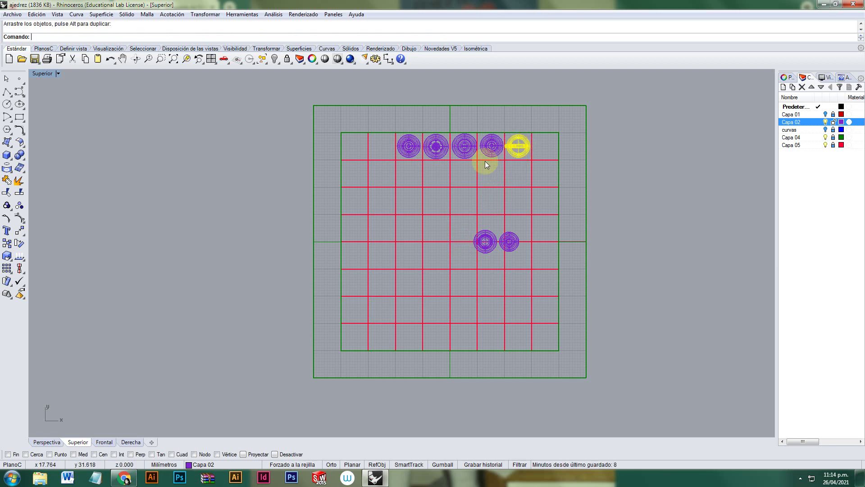
{"action": "left_click", "coordinate": [7, 243]}
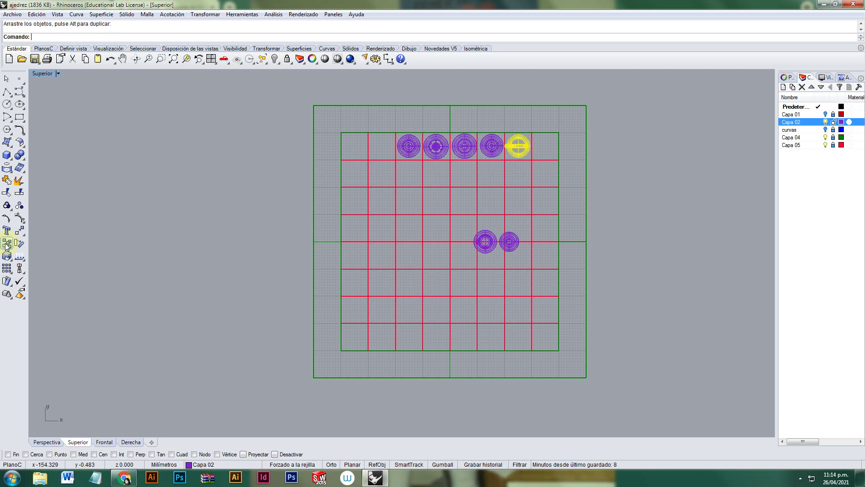
{"action": "left_click", "coordinate": [518, 146]}
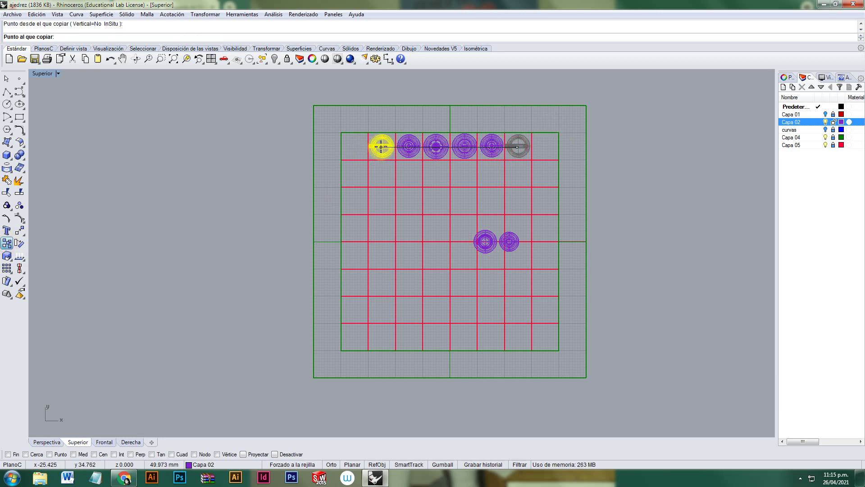
{"action": "left_click", "coordinate": [380, 147]}
{"action": "key", "text": "Return"}
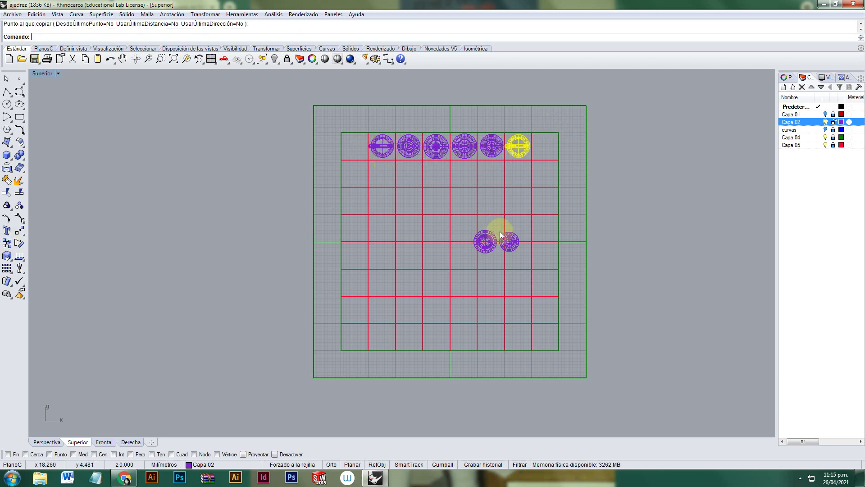
Step: Move the rook to the eighth square of the upper row and copy it to the first square
{"action": "left_click", "coordinate": [488, 240]}
{"action": "left_click_drag", "start_coordinate": [489, 239], "coordinate": [547, 146]}
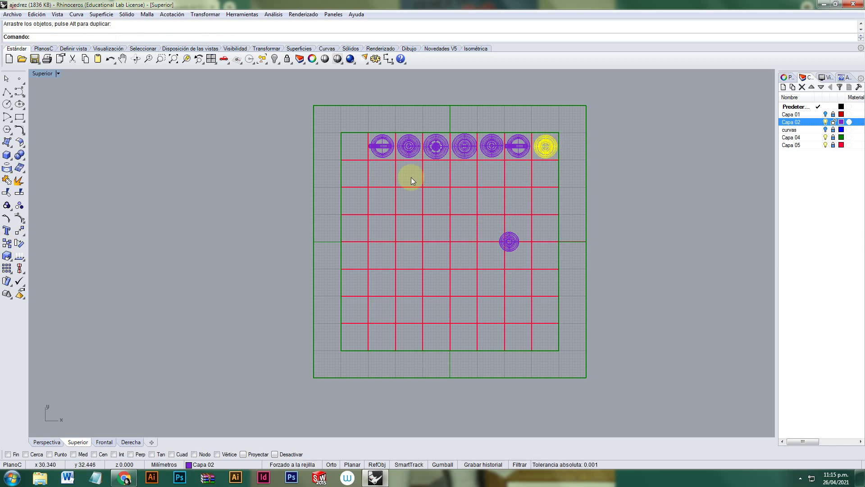
{"action": "left_click", "coordinate": [11, 243]}
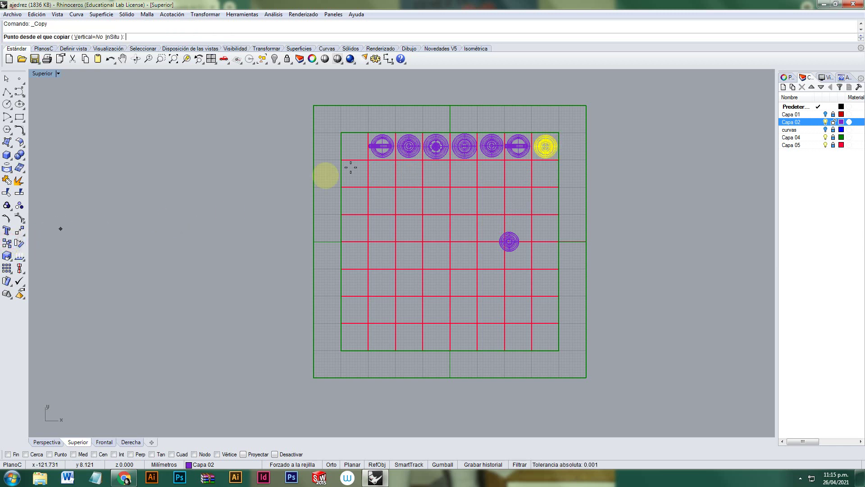
{"action": "left_click", "coordinate": [549, 146]}
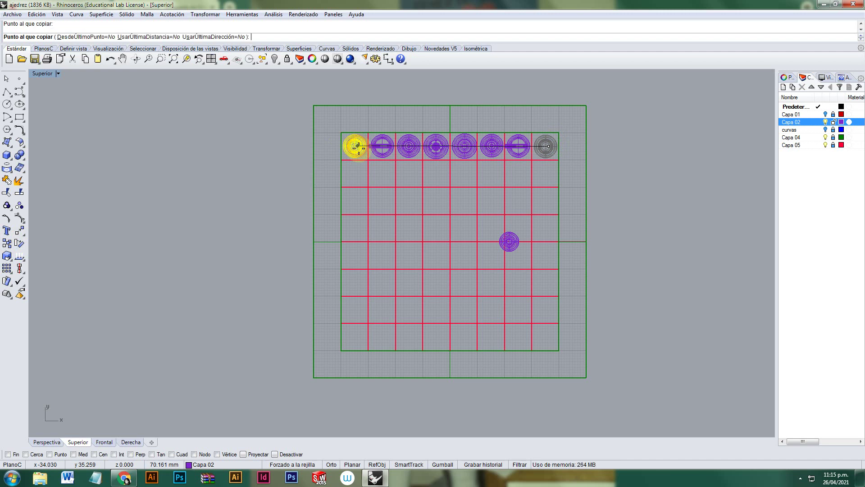
{"action": "left_click", "coordinate": [354, 146]}
{"action": "key", "text": "Return"}
Step: Move the pawn to the first square of the second row and copy it to the other seven squares of that row
{"action": "left_click", "coordinate": [511, 240]}
{"action": "left_click_drag", "start_coordinate": [512, 241], "coordinate": [357, 173]}
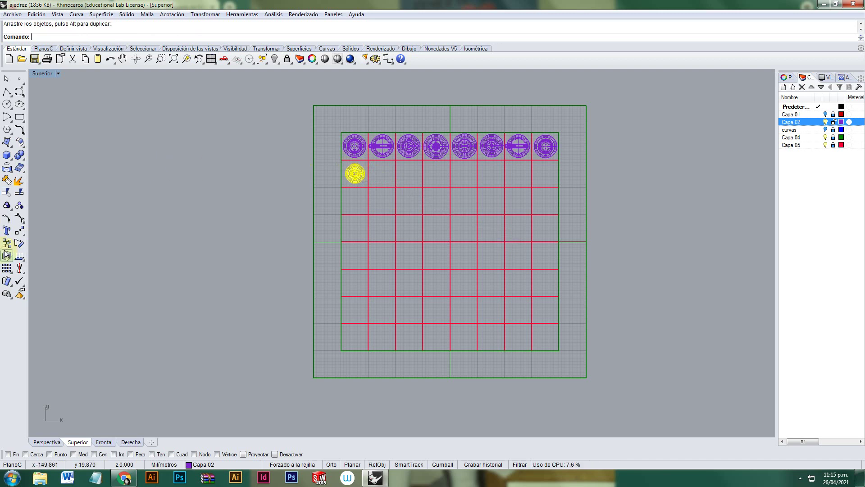
{"action": "left_click", "coordinate": [6, 243]}
{"action": "left_click", "coordinate": [354, 173]}
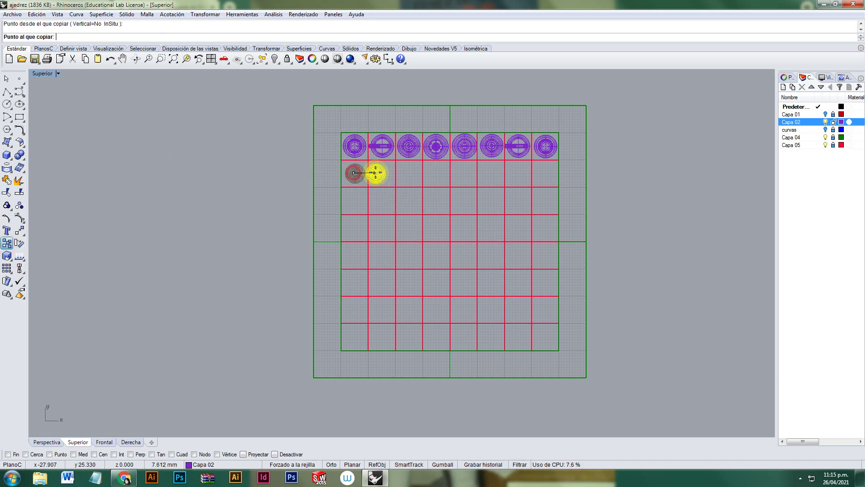
{"action": "left_click", "coordinate": [381, 173]}
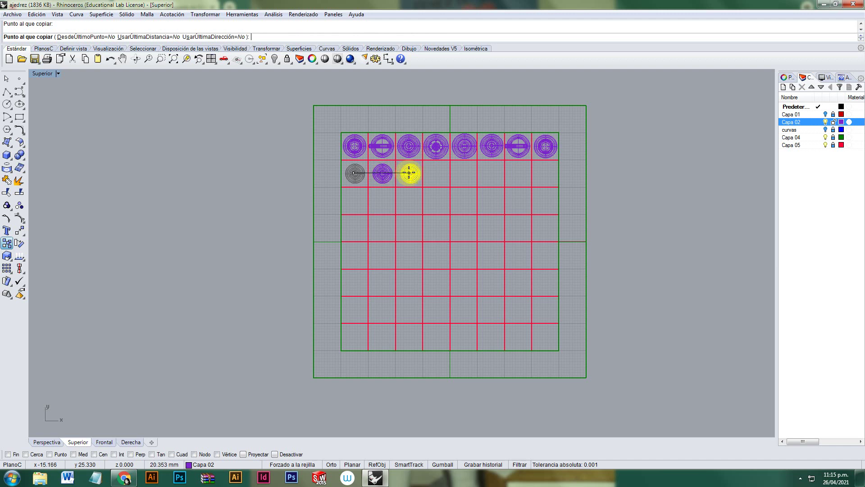
{"action": "left_click", "coordinate": [410, 173]}
{"action": "left_click", "coordinate": [435, 173]}
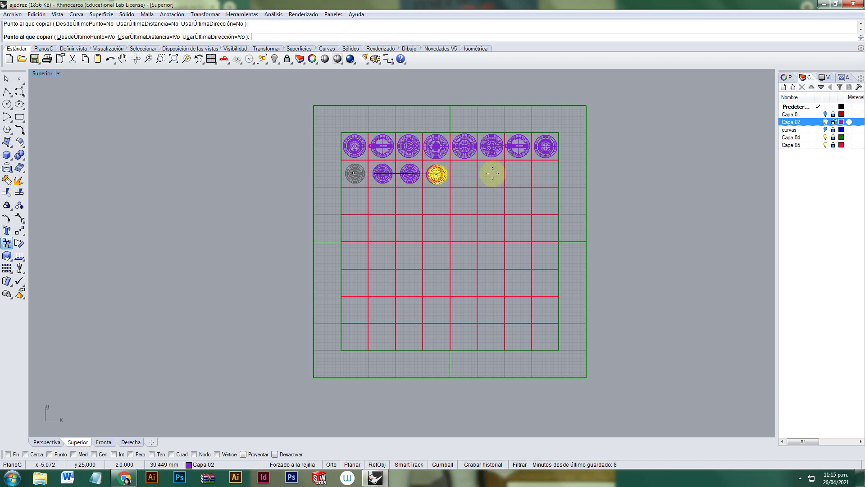
{"action": "left_click", "coordinate": [462, 173]}
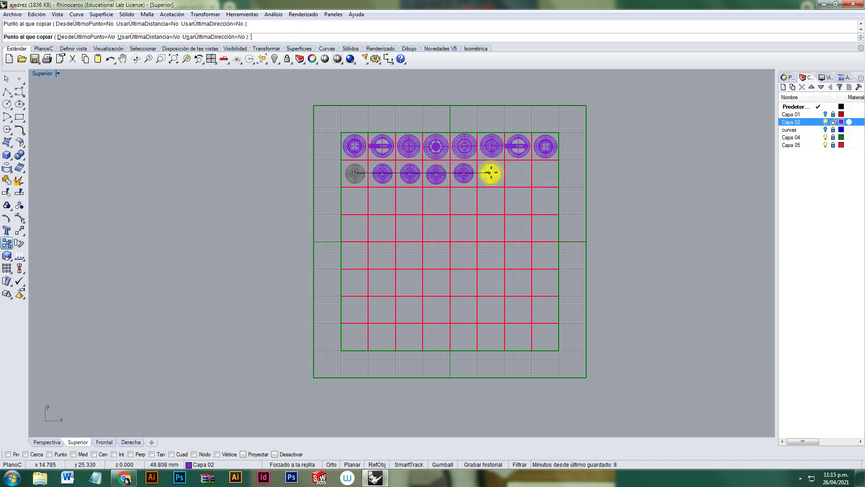
{"action": "left_click", "coordinate": [491, 172]}
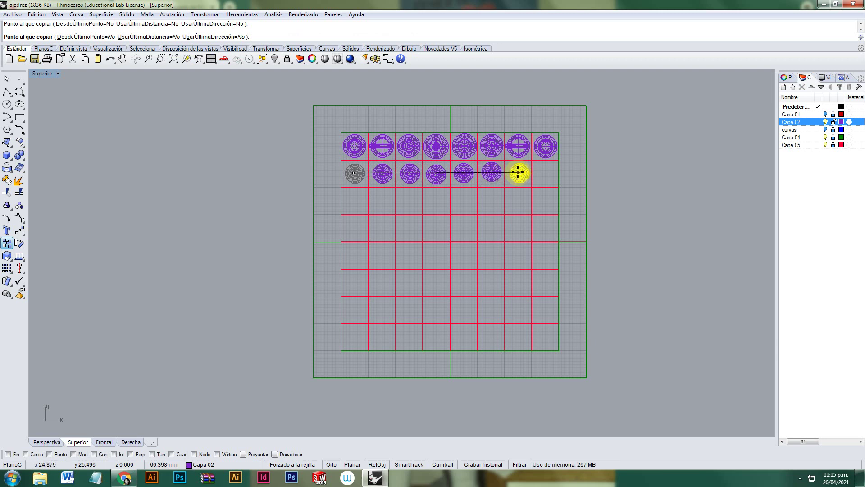
{"action": "left_click", "coordinate": [516, 173]}
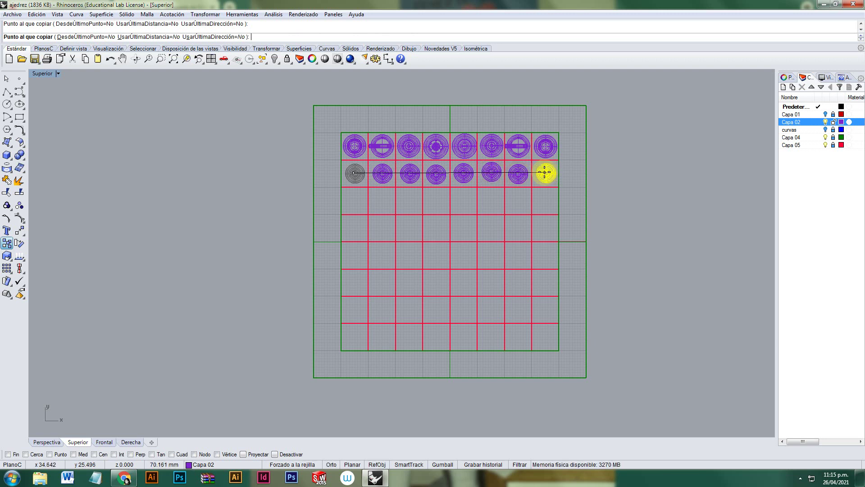
{"action": "left_click", "coordinate": [545, 173]}
{"action": "key", "text": "Return"}
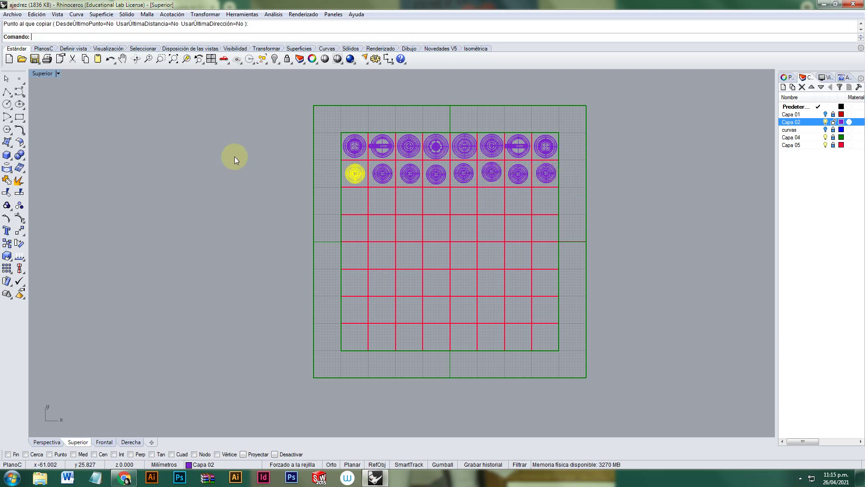
Step: Check piece heights in the Perspective view, and in the Front view lower the knight on the second square by 1 mm onto its recessed square
{"action": "double_click", "coordinate": [46, 74]}
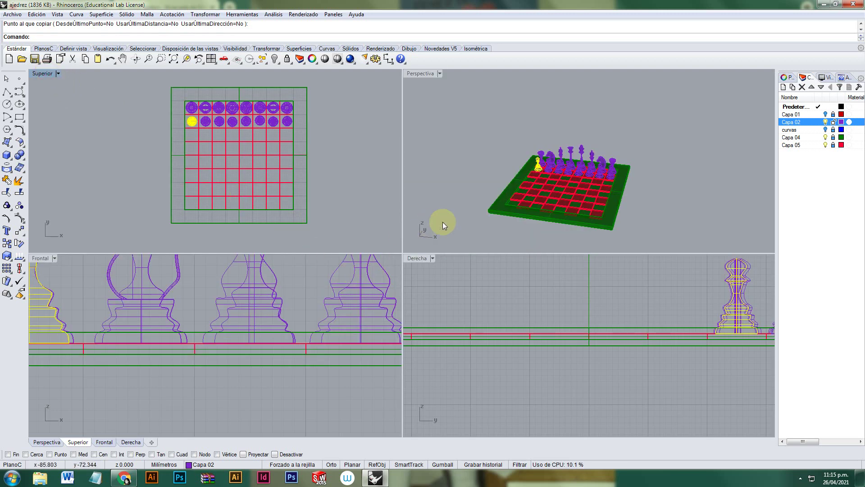
{"action": "left_click", "coordinate": [426, 96]}
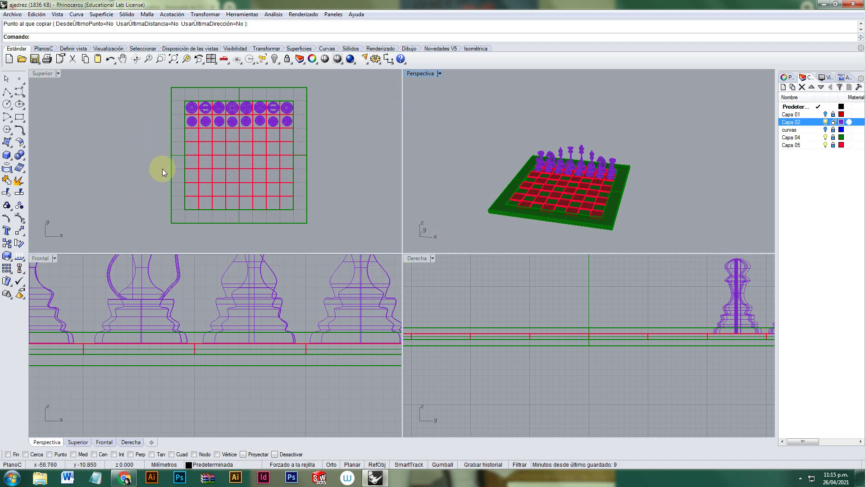
{"action": "double_click", "coordinate": [421, 74]}
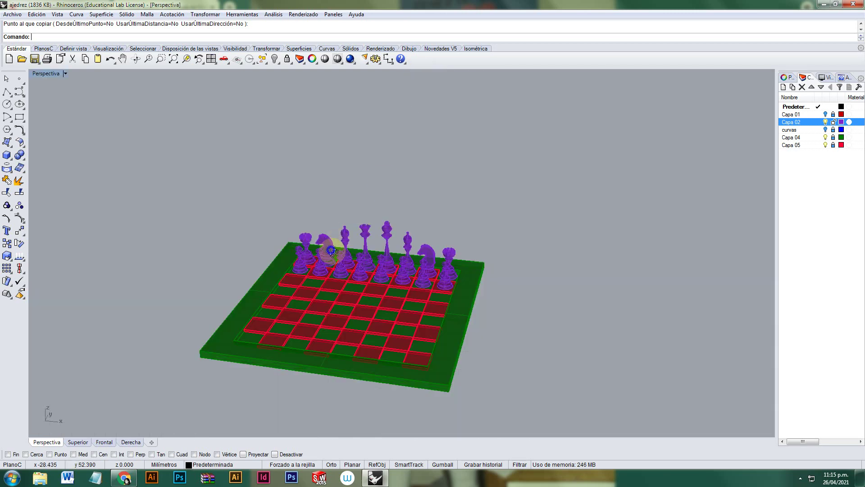
{"action": "scroll", "coordinate": [310, 275], "scroll_direction": "up", "scroll_amount": 5}
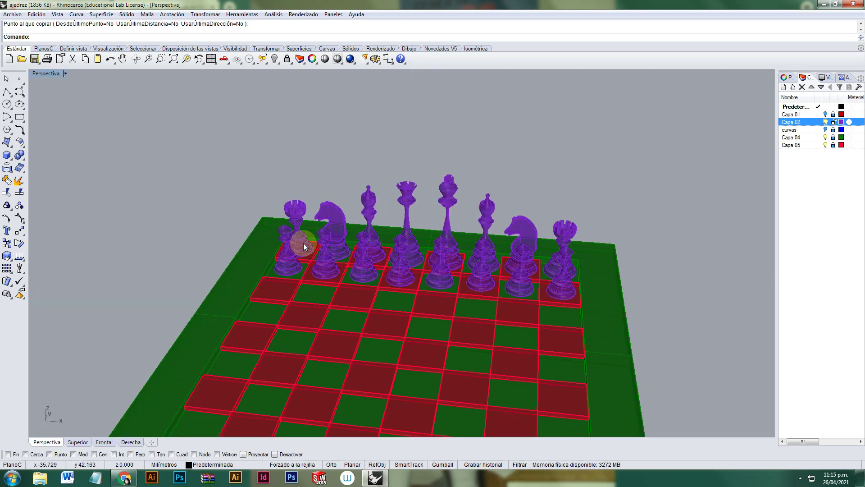
{"action": "double_click", "coordinate": [48, 74]}
{"action": "scroll", "coordinate": [136, 313], "scroll_direction": "down", "scroll_amount": 5}
{"action": "scroll", "coordinate": [205, 328], "scroll_direction": "up", "scroll_amount": 2}
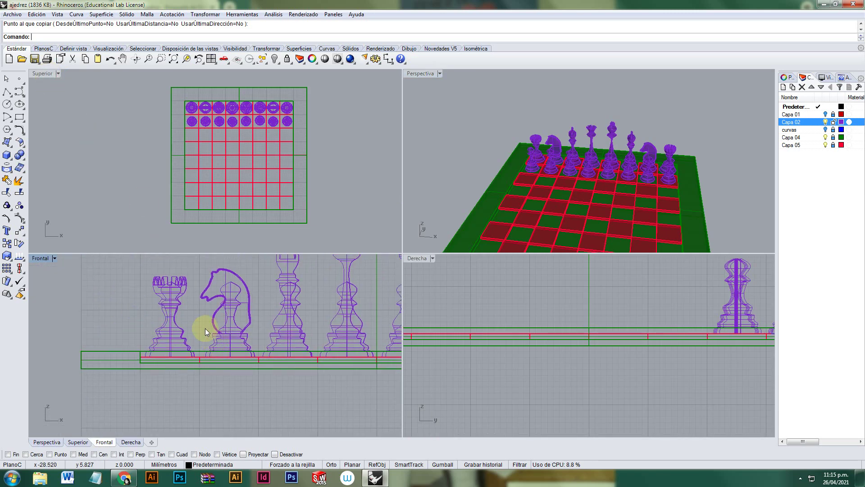
{"action": "left_click", "coordinate": [183, 281]}
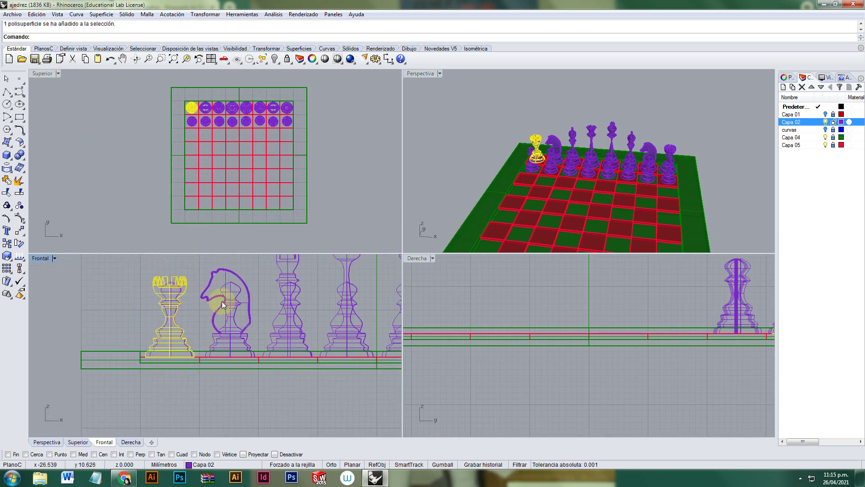
{"action": "left_click", "coordinate": [236, 278]}
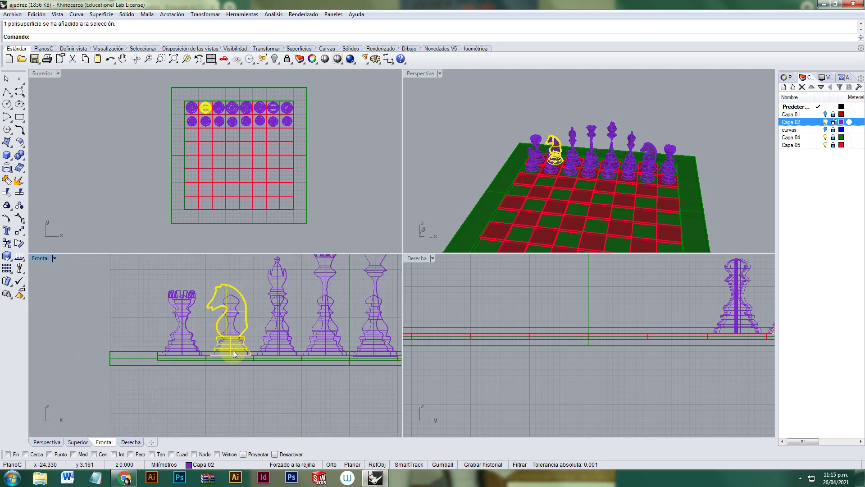
{"action": "key", "text": "alt+Down"}
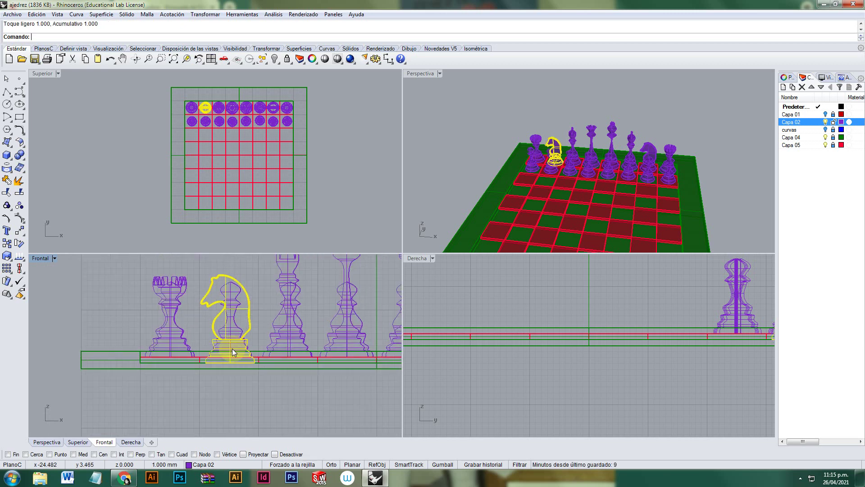
Step: Lower the queen, bishop and rook on the fourth, sixth and eighth squares of the upper row by 1 mm each in the Front view
{"action": "right_click_drag", "start_coordinate": [299, 270], "coordinate": [258, 294]}
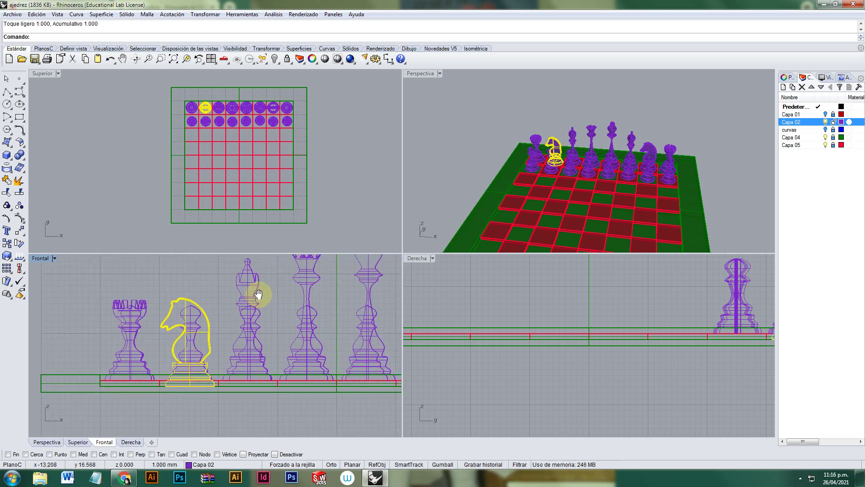
{"action": "left_click", "coordinate": [255, 283]}
{"action": "left_click", "coordinate": [309, 278]}
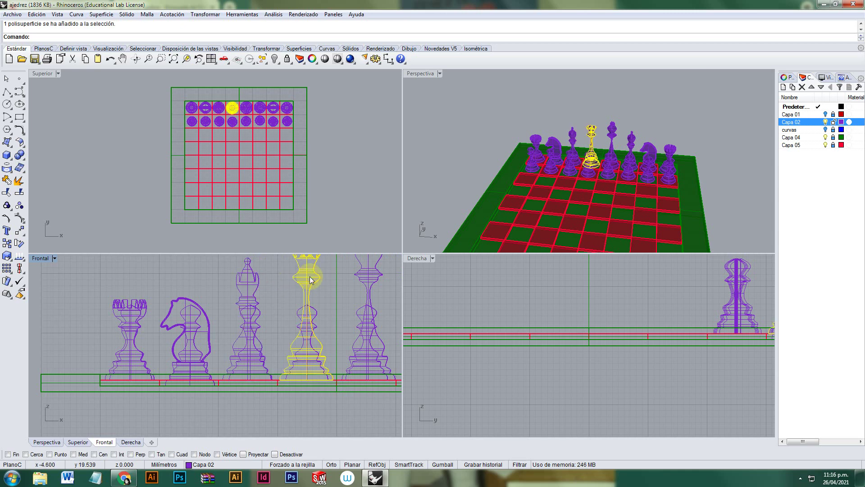
{"action": "right_click_drag", "start_coordinate": [313, 292], "coordinate": [225, 306]}
{"action": "left_click", "coordinate": [274, 293]}
{"action": "left_click", "coordinate": [338, 294]}
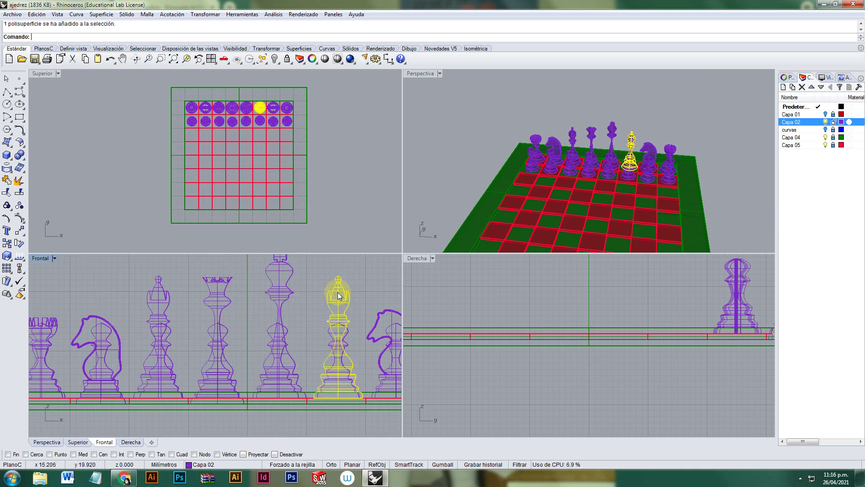
{"action": "key", "text": "alt+Down"}
{"action": "right_click_drag", "start_coordinate": [353, 320], "coordinate": [279, 317]}
{"action": "left_click", "coordinate": [390, 323]}
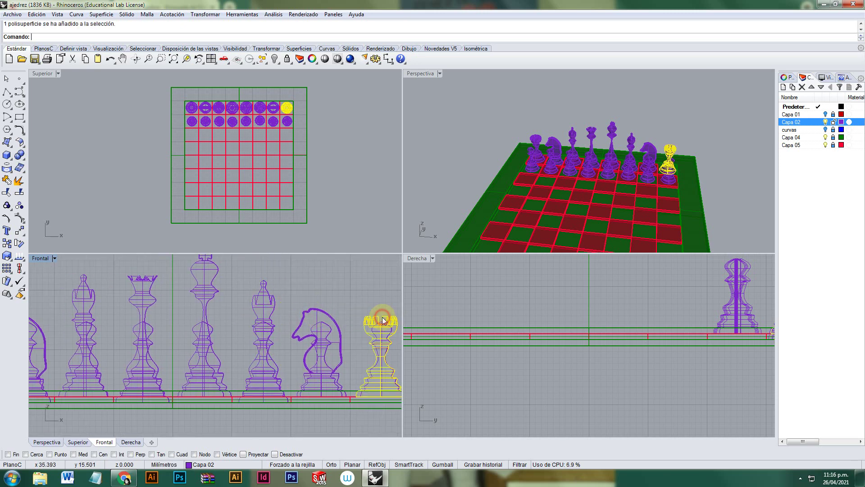
{"action": "scroll", "coordinate": [224, 201], "scroll_direction": "down", "scroll_amount": 2}
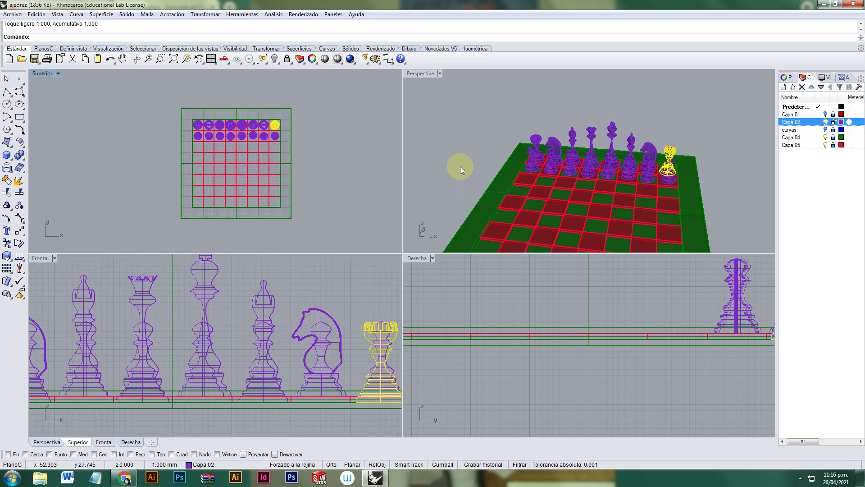
Step: Lower the pawns on the first and third squares of the second row by 1 mm each in the Front view
{"action": "right_click_drag", "start_coordinate": [312, 272], "coordinate": [528, 248]}
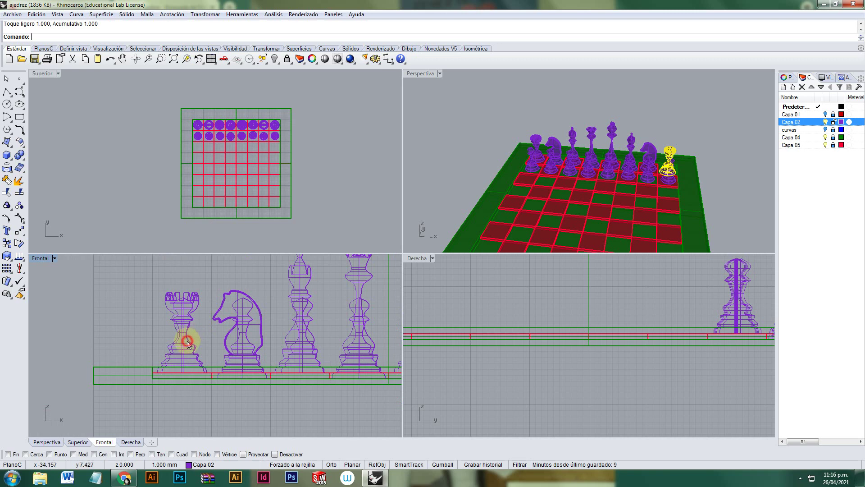
{"action": "left_click", "coordinate": [188, 344]}
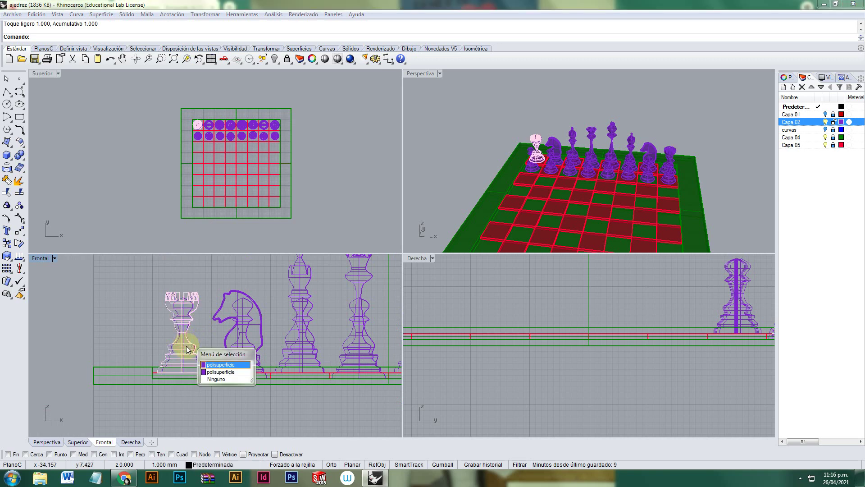
{"action": "left_click", "coordinate": [224, 372]}
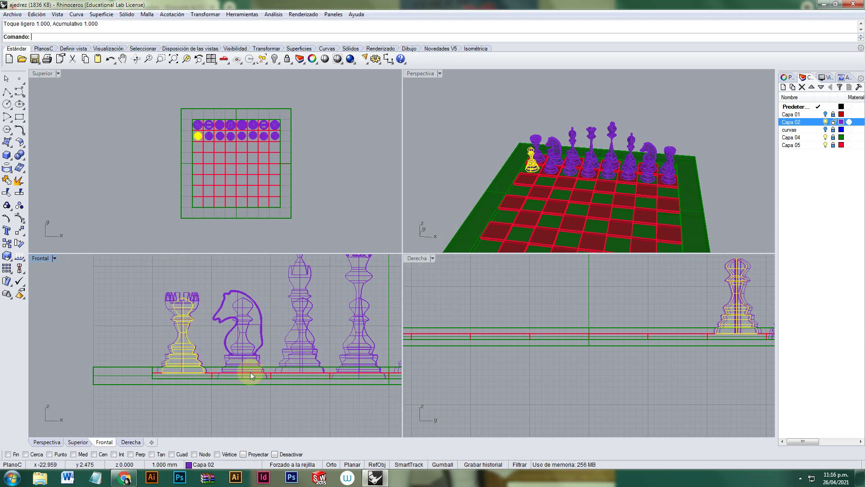
{"action": "key", "text": "alt+Down"}
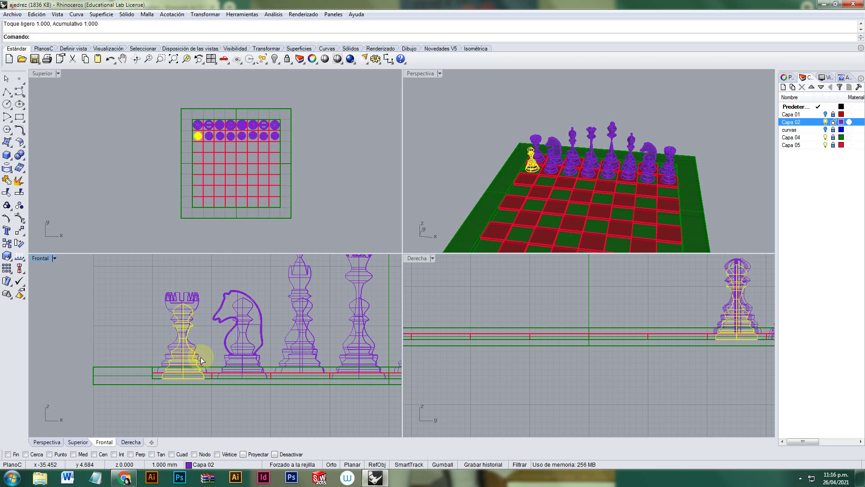
{"action": "left_click", "coordinate": [297, 351]}
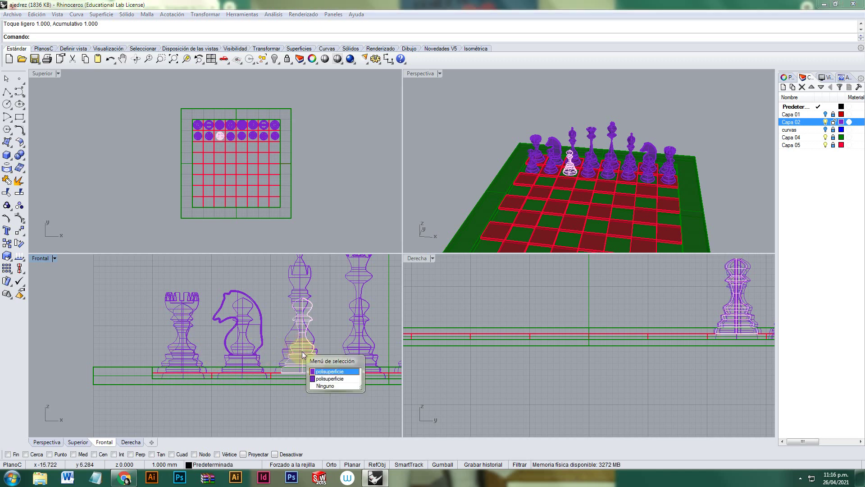
{"action": "left_click", "coordinate": [323, 373]}
Step: Lower the pawns on the fifth and seventh squares of the second row by 1 mm each in the Front view
{"action": "right_click_drag", "start_coordinate": [322, 353], "coordinate": [234, 342]}
{"action": "left_click_drag", "start_coordinate": [326, 287], "coordinate": [332, 288]}
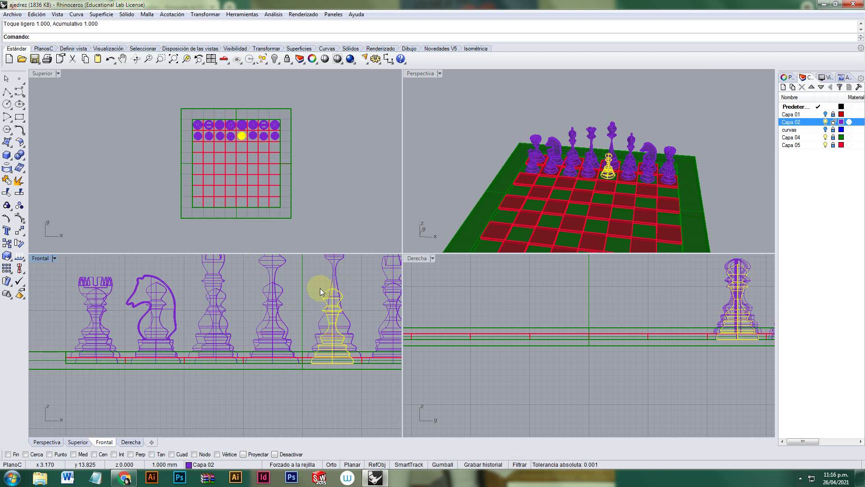
{"action": "key", "text": "Right"}
{"action": "key", "text": "Right"}
{"action": "key", "text": "Right"}
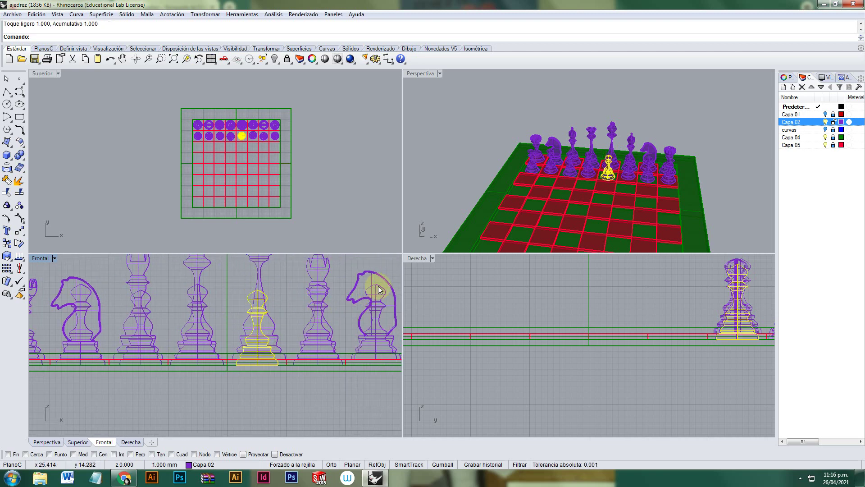
{"action": "left_click", "coordinate": [367, 288]}
{"action": "right_click_drag", "start_coordinate": [364, 306], "coordinate": [223, 306]}
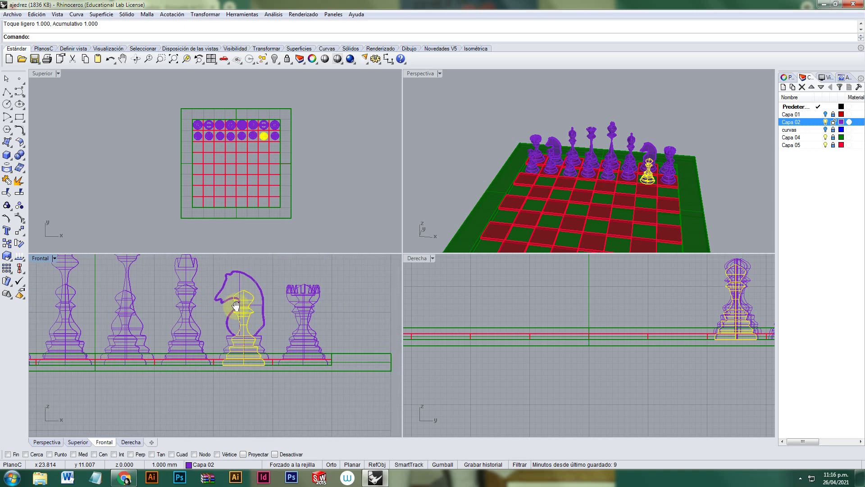
Step: Deselect the pawn, inspect how both rows of pieces sit on the board in the maximized Perspective view, and restore the four-view layout
{"action": "left_click", "coordinate": [694, 112]}
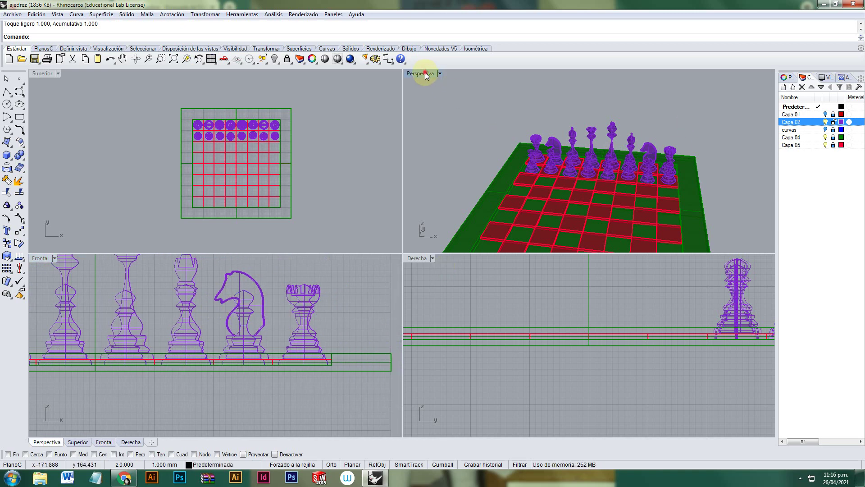
{"action": "double_click", "coordinate": [426, 74]}
{"action": "right_click_drag", "start_coordinate": [429, 277], "coordinate": [454, 271]}
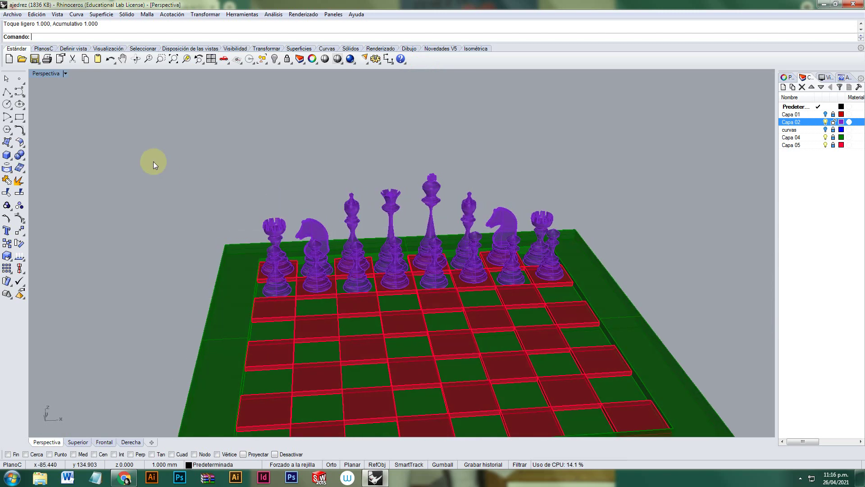
{"action": "double_click", "coordinate": [47, 73]}
{"action": "left_click", "coordinate": [200, 129]}
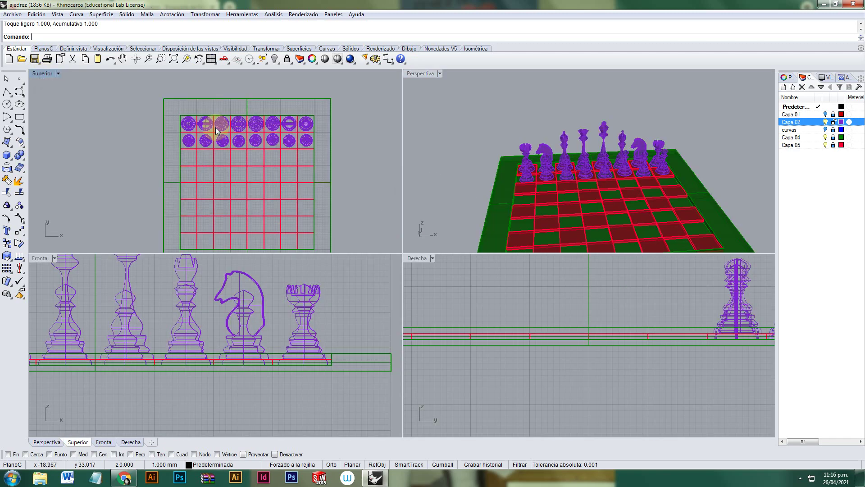
Step: Rotate the knight on the second square of the upper row by about 112° around its base centre in the Top view
{"action": "scroll", "coordinate": [198, 130], "scroll_direction": "up", "scroll_amount": 3}
{"action": "left_click", "coordinate": [215, 120]}
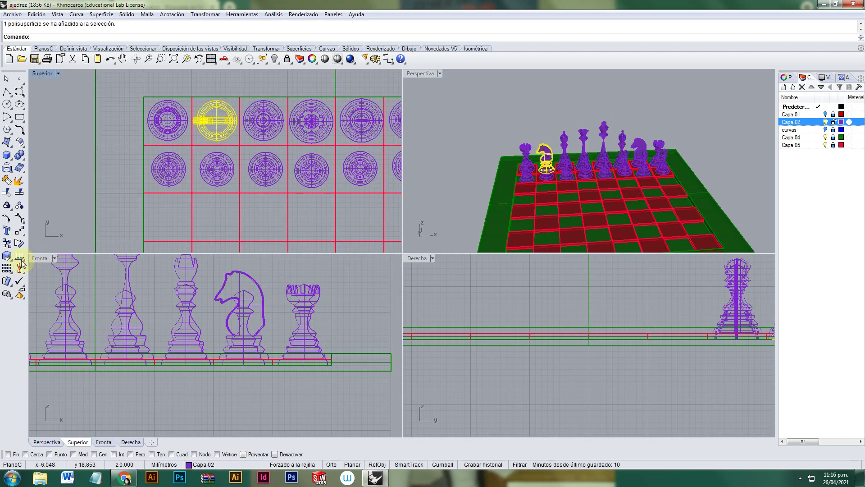
{"action": "left_click", "coordinate": [19, 244]}
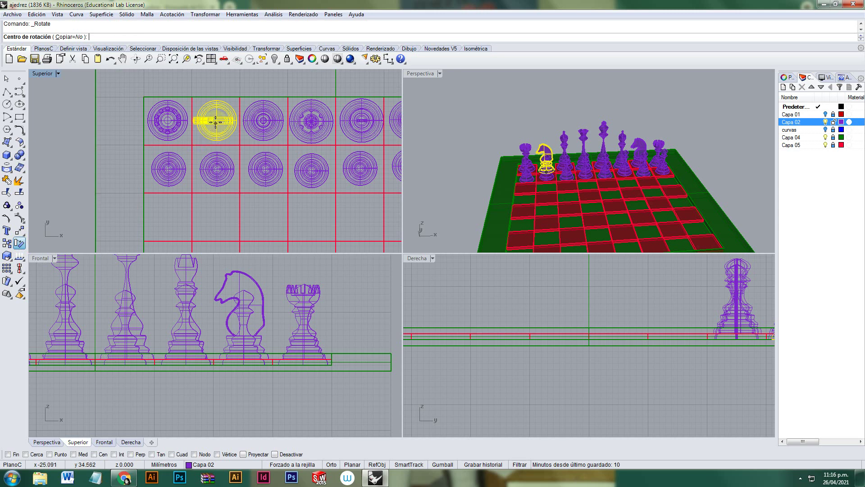
{"action": "left_click", "coordinate": [215, 121]}
{"action": "left_click", "coordinate": [271, 121]}
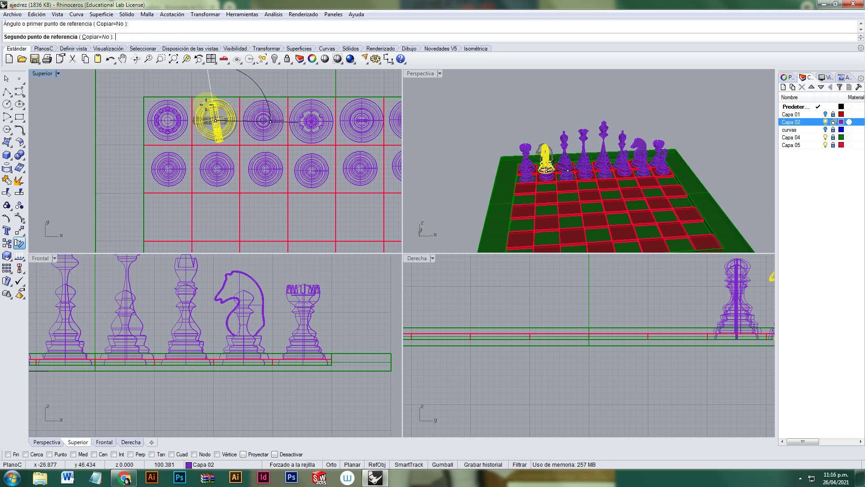
{"action": "left_click", "coordinate": [209, 102]}
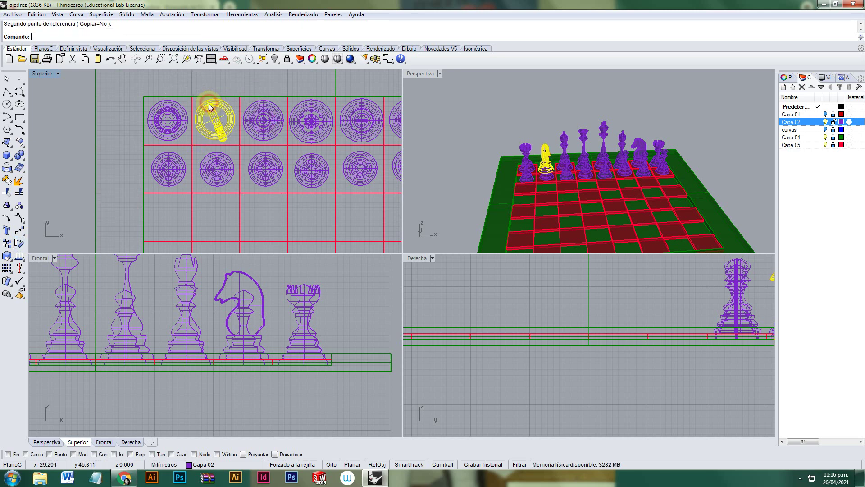
Step: Rotate the knight on the seventh square of the upper row to face inward like the other knight, and recentre it on its square
{"action": "right_click_drag", "start_coordinate": [309, 112], "coordinate": [195, 135]}
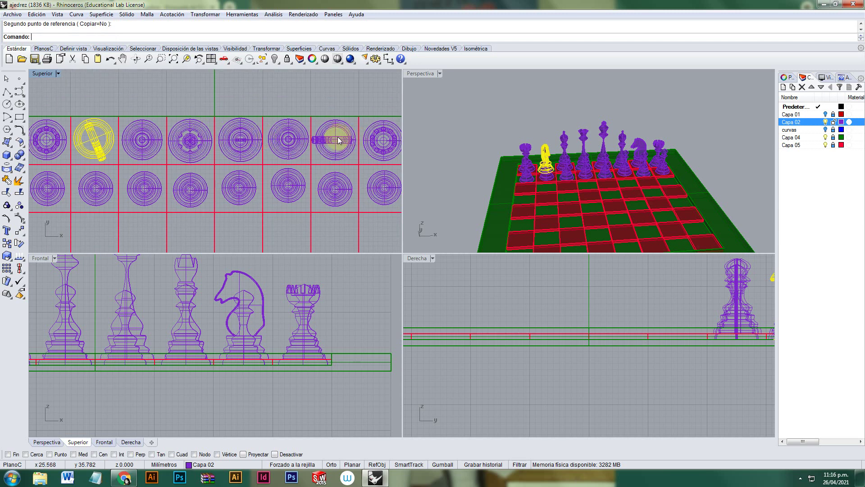
{"action": "left_click", "coordinate": [339, 141]}
{"action": "right_click", "coordinate": [336, 135]}
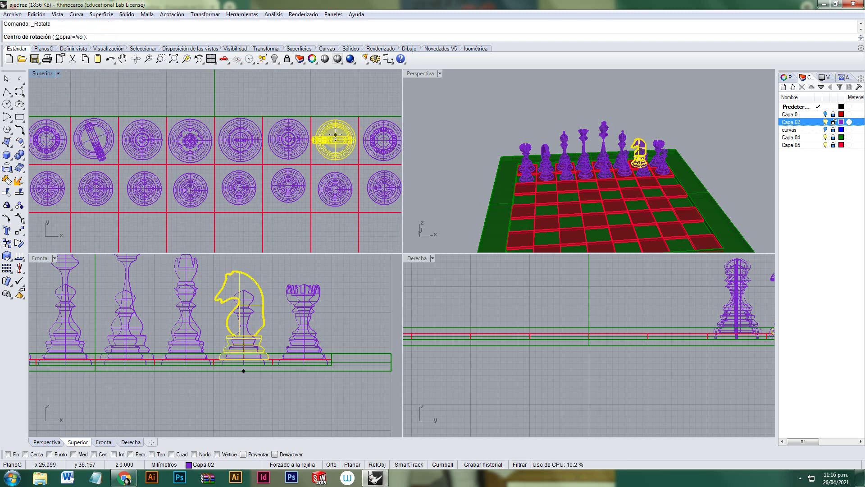
{"action": "left_click", "coordinate": [335, 135]}
{"action": "left_click", "coordinate": [349, 110]}
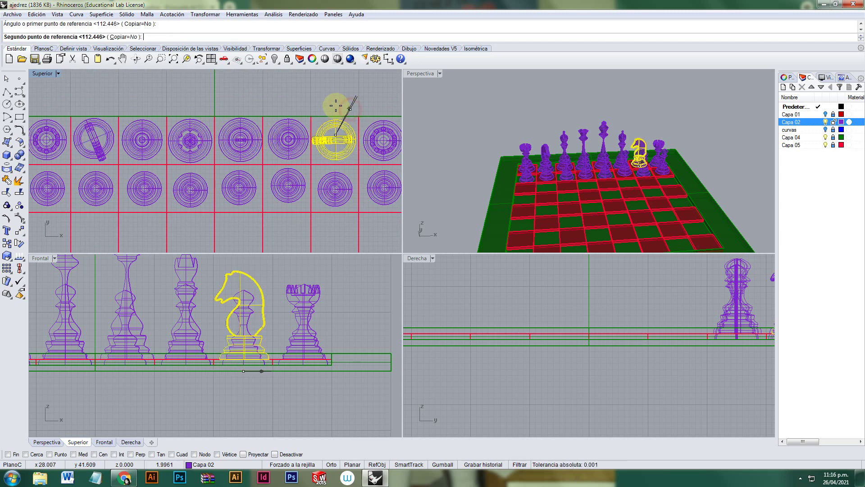
{"action": "left_click", "coordinate": [309, 103]}
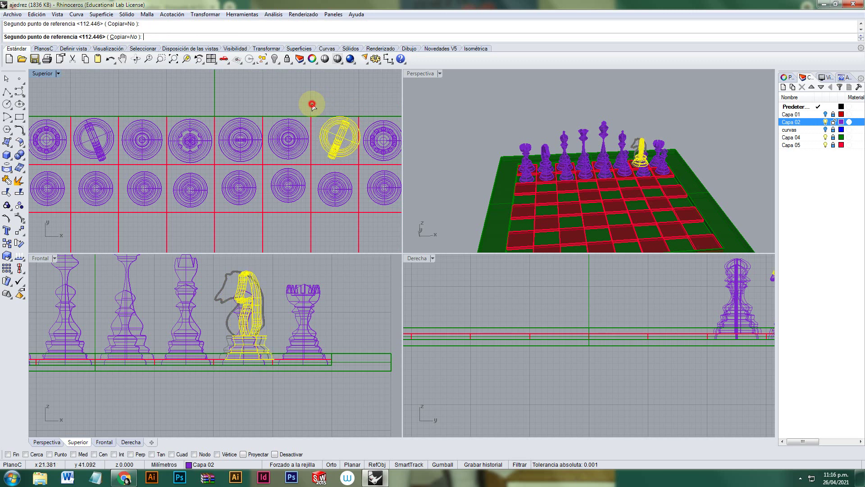
{"action": "left_click", "coordinate": [322, 106]}
{"action": "left_click", "coordinate": [334, 138]}
{"action": "left_click_drag", "start_coordinate": [334, 137], "coordinate": [335, 101]}
{"action": "key", "text": "Escape"}
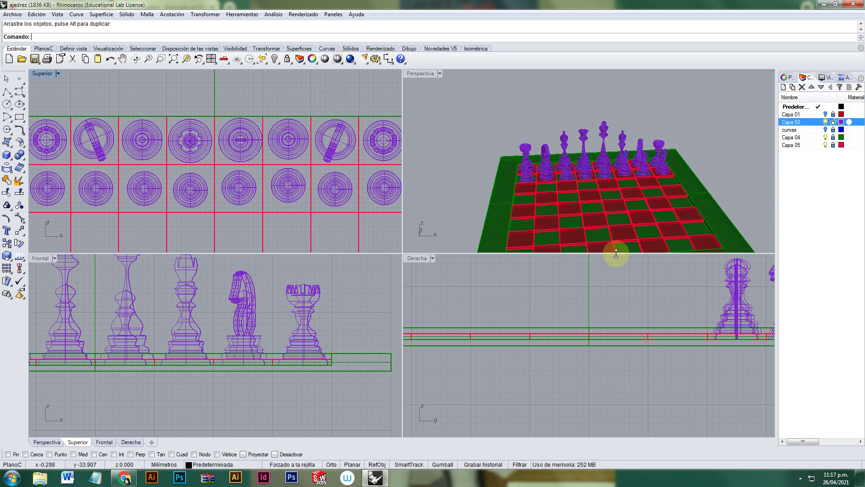
Step: Mirror all sixteen pieces to the opposite side of the board across its horizontal centreline in the Top view, keeping the originals
{"action": "mouse_move", "coordinate": [601, 200]}
{"action": "right_mouse_down"}
{"action": "mouse_move", "coordinate": [568, 189]}
{"action": "mouse_move", "coordinate": [596, 191]}
{"action": "right_mouse_up"}
{"action": "scroll", "coordinate": [366, 288], "scroll_direction": "down", "scroll_amount": 3}
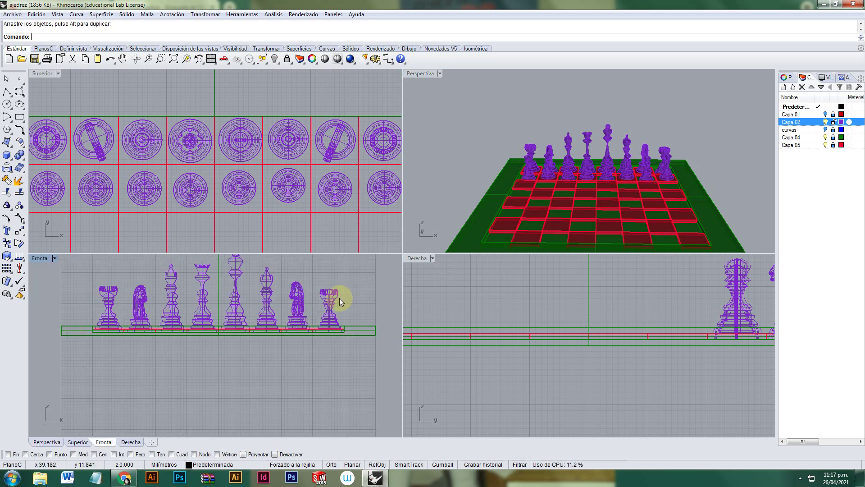
{"action": "scroll", "coordinate": [323, 284], "scroll_direction": "down", "scroll_amount": 1}
{"action": "left_click_drag", "start_coordinate": [350, 265], "coordinate": [125, 299]}
{"action": "scroll", "coordinate": [253, 202], "scroll_direction": "down", "scroll_amount": 4}
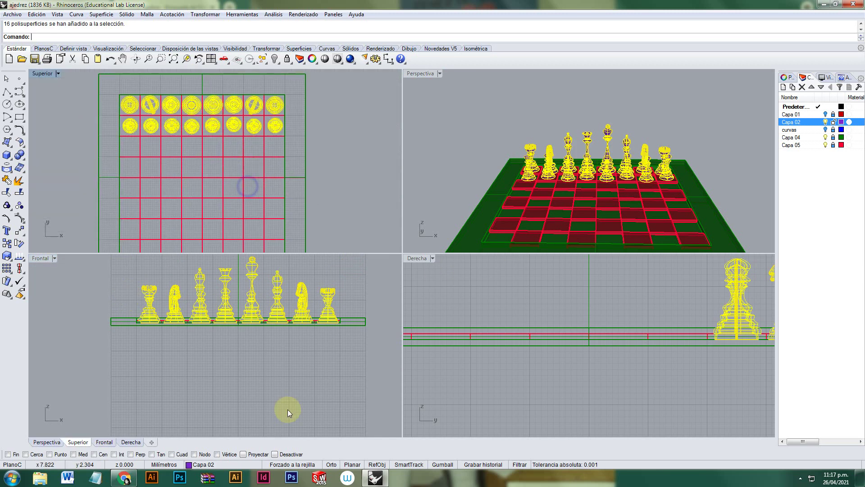
{"action": "scroll", "coordinate": [169, 228], "scroll_direction": "up", "scroll_amount": 3}
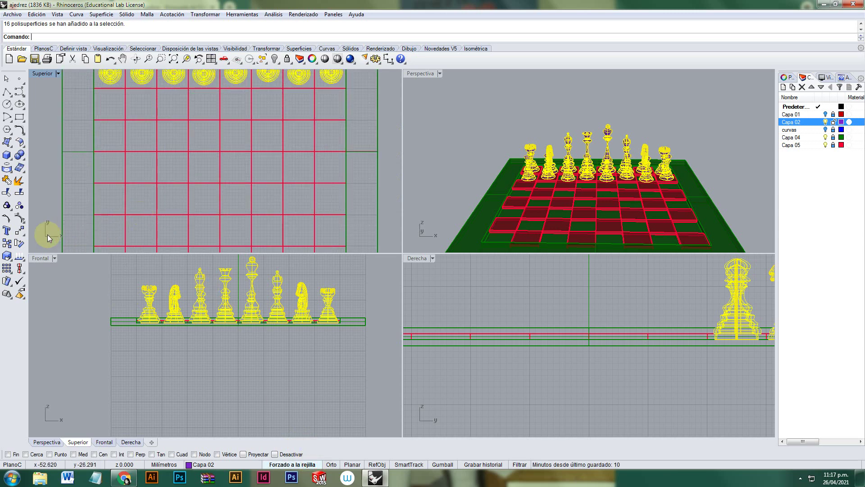
{"action": "left_click", "coordinate": [19, 231]}
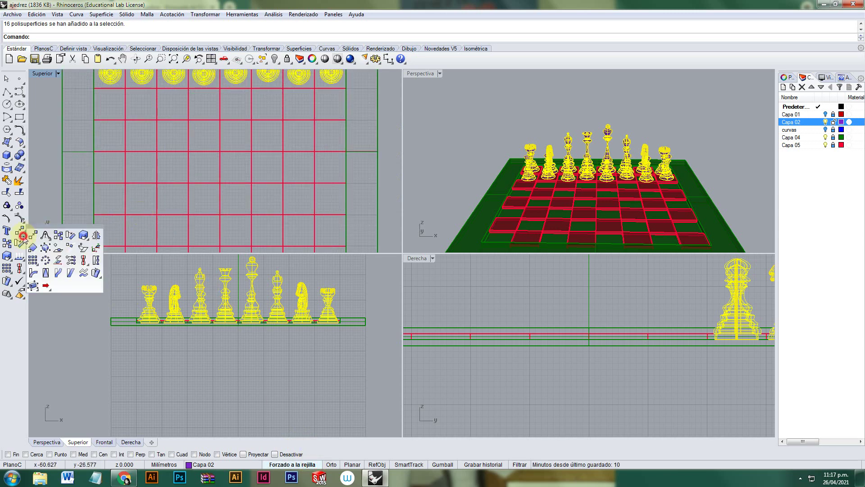
{"action": "left_click", "coordinate": [96, 236]}
{"action": "scroll", "coordinate": [166, 190], "scroll_direction": "down", "scroll_amount": 2}
{"action": "scroll", "coordinate": [135, 167], "scroll_direction": "up", "scroll_amount": 4}
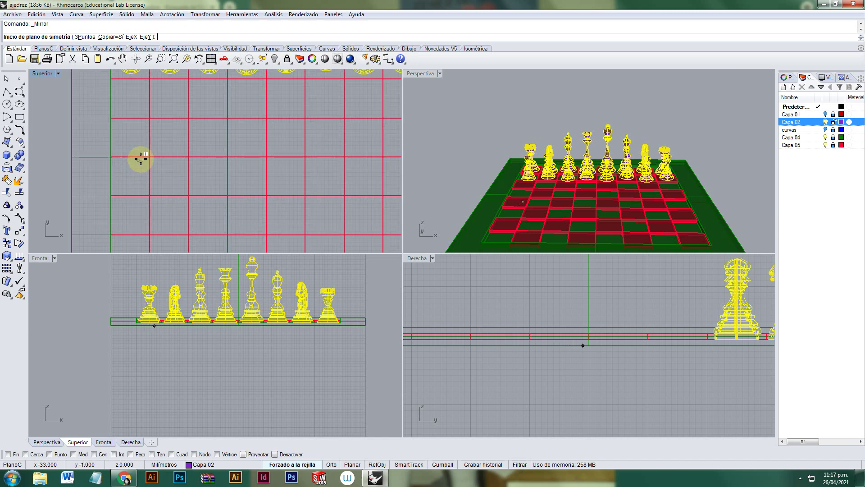
{"action": "left_click", "coordinate": [142, 156]}
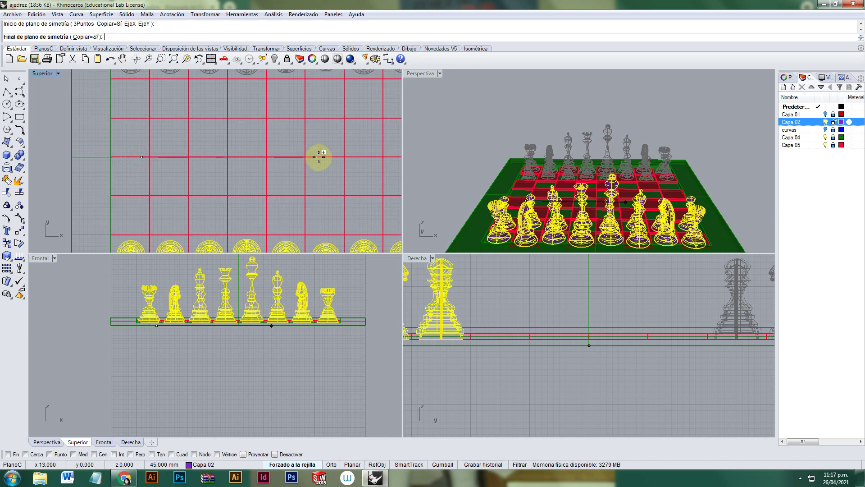
{"action": "left_click", "coordinate": [319, 157]}
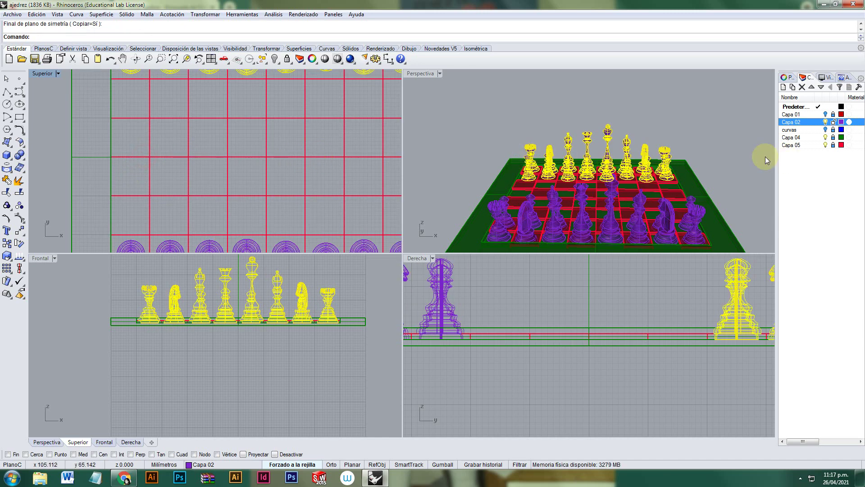
{"action": "left_click", "coordinate": [719, 154]}
Step: Add a new layer below Capa 02 and set its colour to light blue
{"action": "right_click_drag", "start_coordinate": [704, 201], "coordinate": [658, 206]}
{"action": "scroll", "coordinate": [428, 198], "scroll_direction": "down", "scroll_amount": 3}
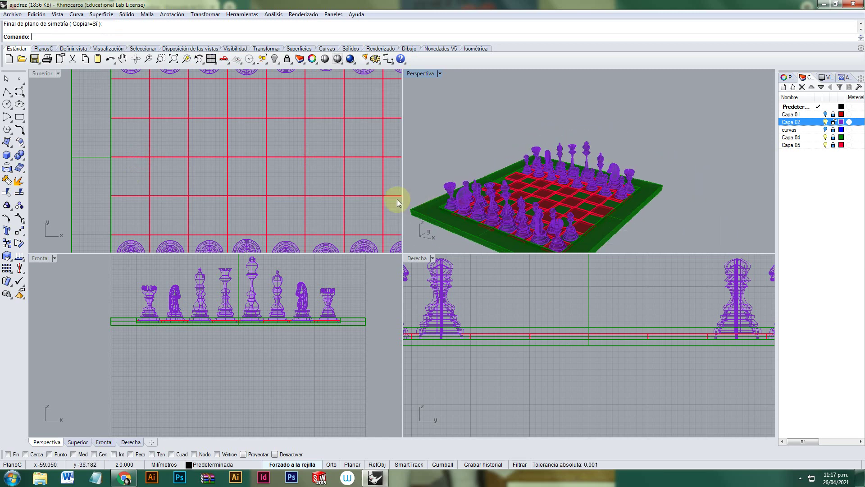
{"action": "scroll", "coordinate": [360, 197], "scroll_direction": "down", "scroll_amount": 5}
{"action": "right_click_drag", "start_coordinate": [352, 175], "coordinate": [222, 184]}
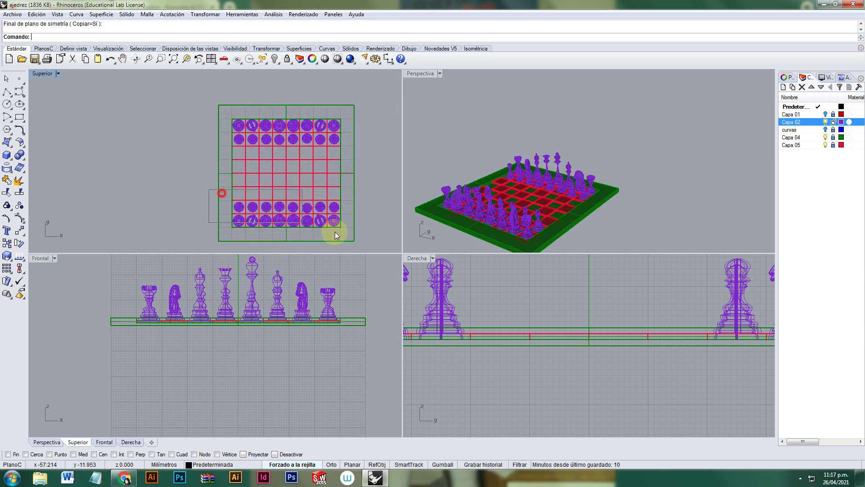
{"action": "left_click_drag", "start_coordinate": [334, 231], "coordinate": [353, 236]}
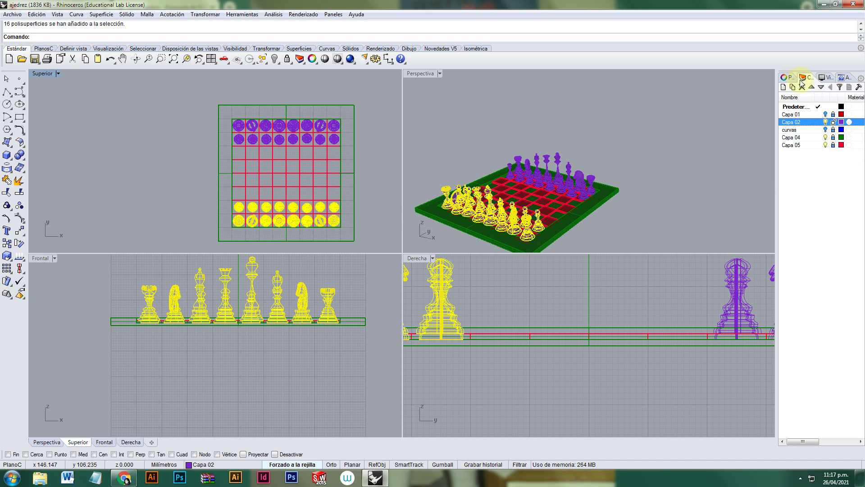
{"action": "left_click", "coordinate": [784, 87]}
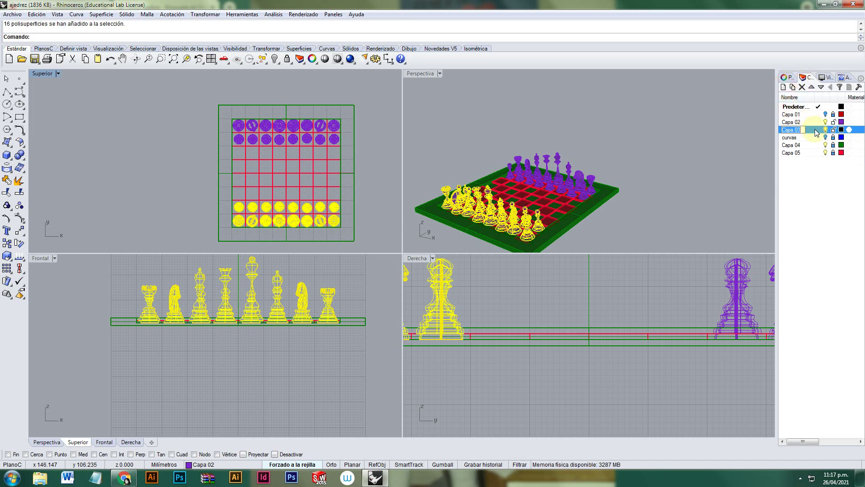
{"action": "left_click", "coordinate": [841, 129]}
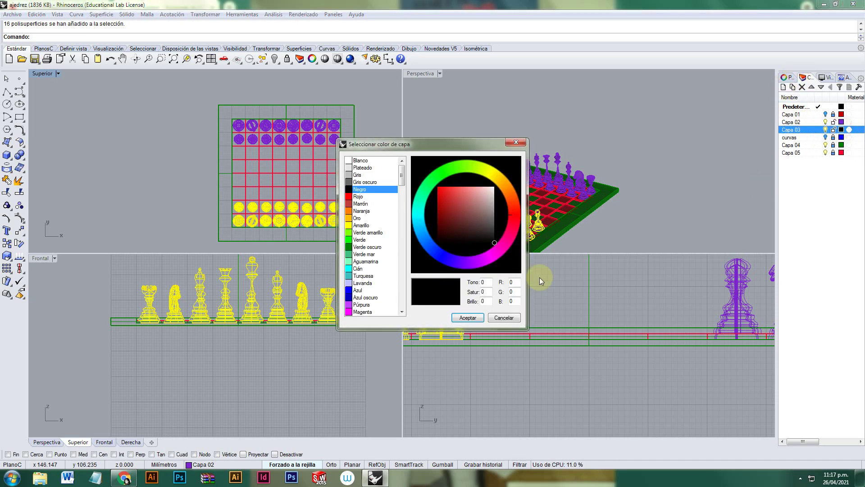
{"action": "left_click", "coordinate": [510, 223]}
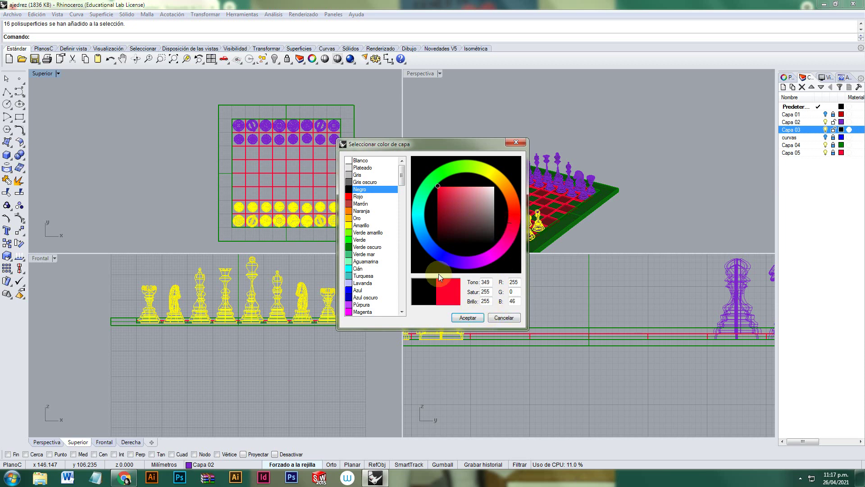
{"action": "left_click", "coordinate": [423, 235]}
{"action": "left_click", "coordinate": [471, 317]}
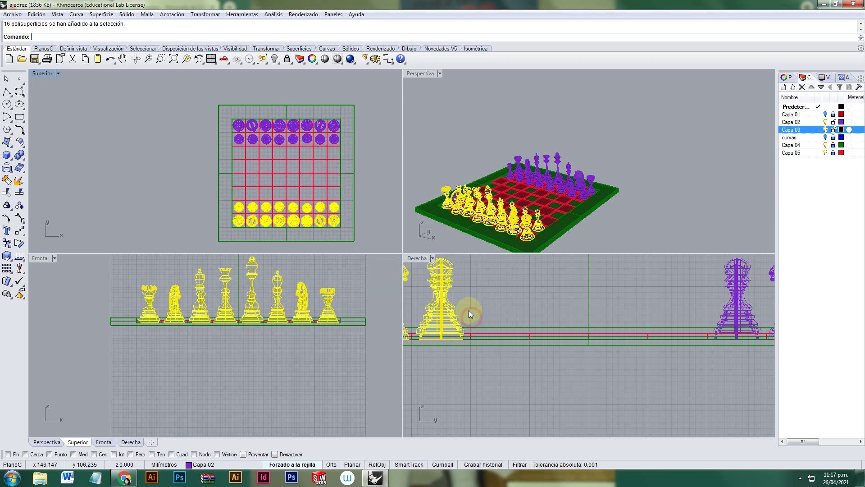
Step: Move the sixteen pieces of the two lower rows to layer Capa 03 and save the file
{"action": "left_click", "coordinate": [694, 174]}
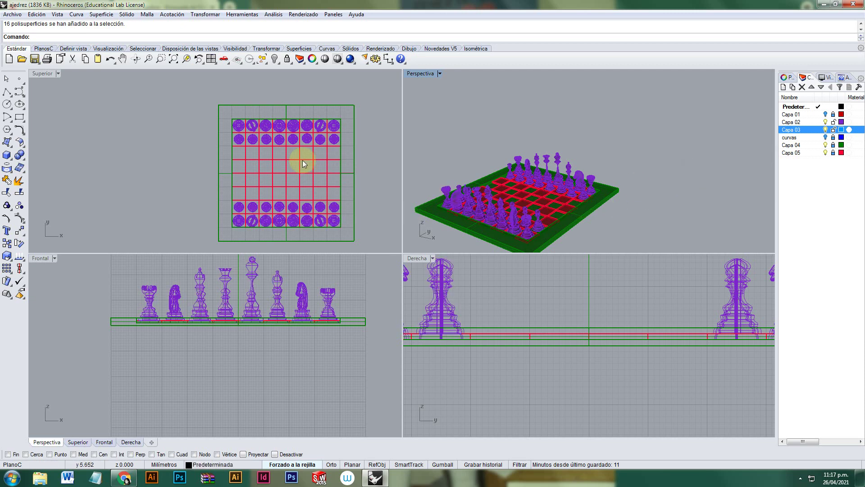
{"action": "left_click_drag", "start_coordinate": [200, 182], "coordinate": [358, 234]}
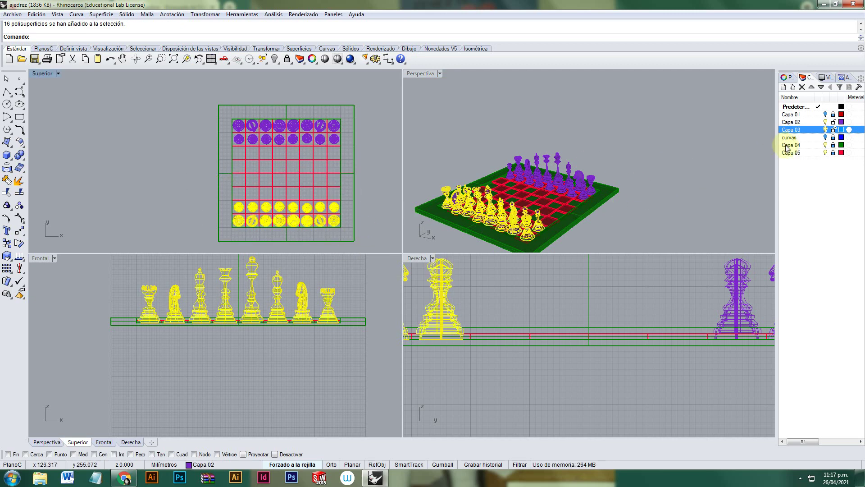
{"action": "right_click", "coordinate": [804, 130]}
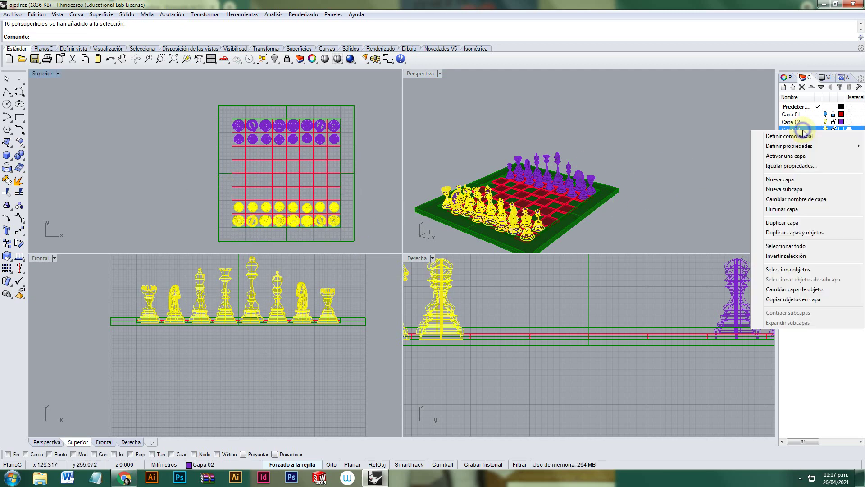
{"action": "left_click", "coordinate": [794, 288]}
{"action": "left_click", "coordinate": [645, 180]}
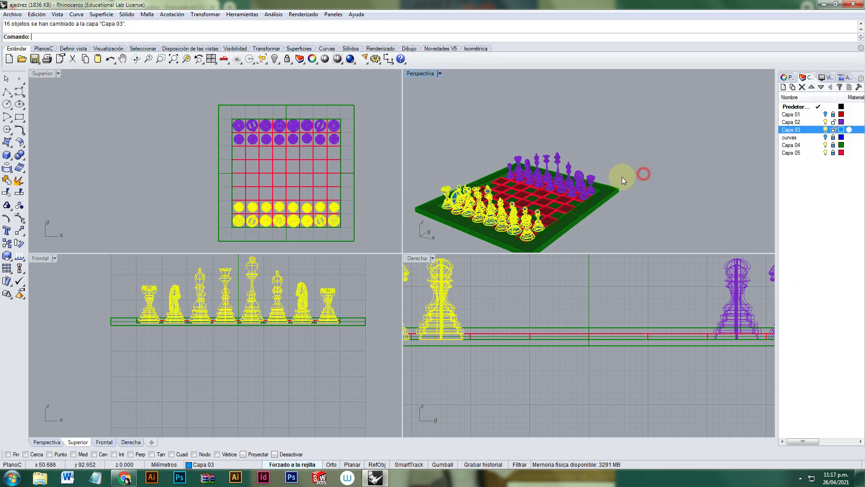
{"action": "left_click", "coordinate": [9, 15]}
{"action": "left_click", "coordinate": [26, 58]}
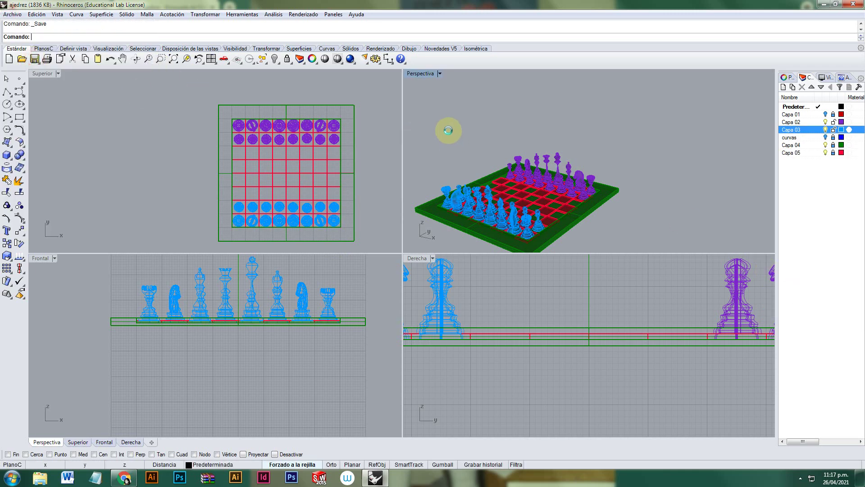
Step: Display the chess set in Rendered mode in the maximized Perspective view with the whole board framed, and save the file
{"action": "left_click", "coordinate": [440, 73]}
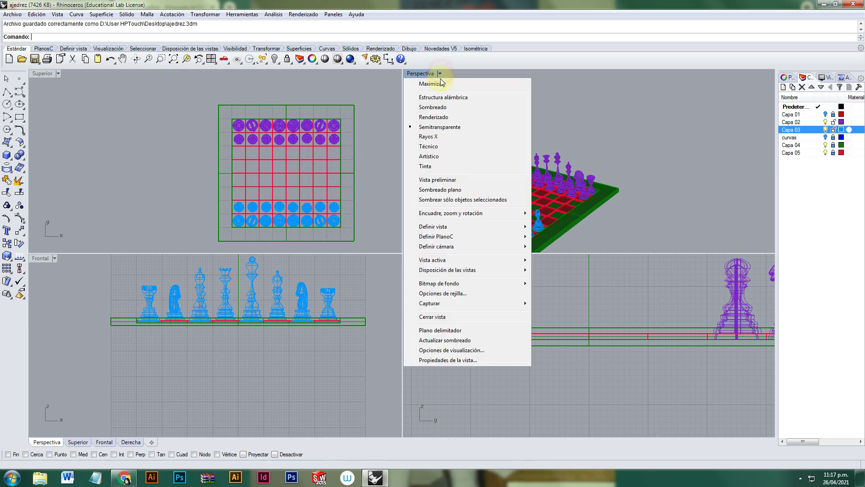
{"action": "left_click", "coordinate": [434, 114]}
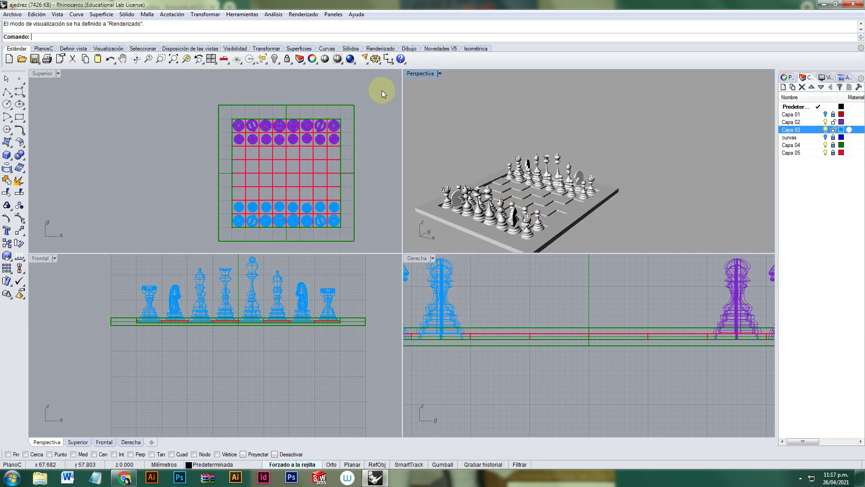
{"action": "double_click", "coordinate": [415, 74]}
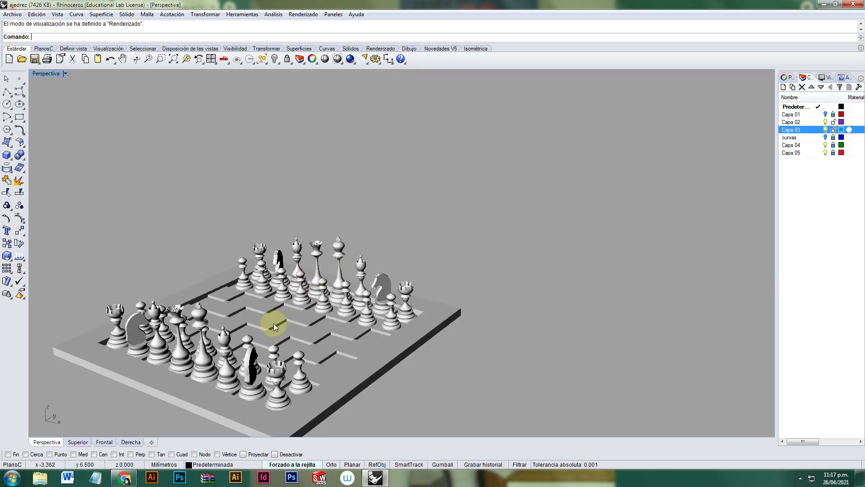
{"action": "right_click_drag", "start_coordinate": [274, 323], "coordinate": [398, 279]}
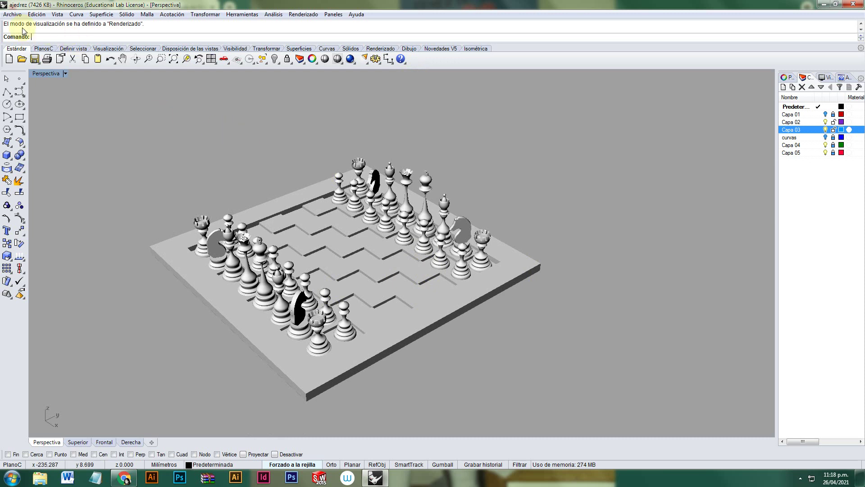
{"action": "left_click", "coordinate": [13, 14]}
{"action": "left_click", "coordinate": [29, 54]}
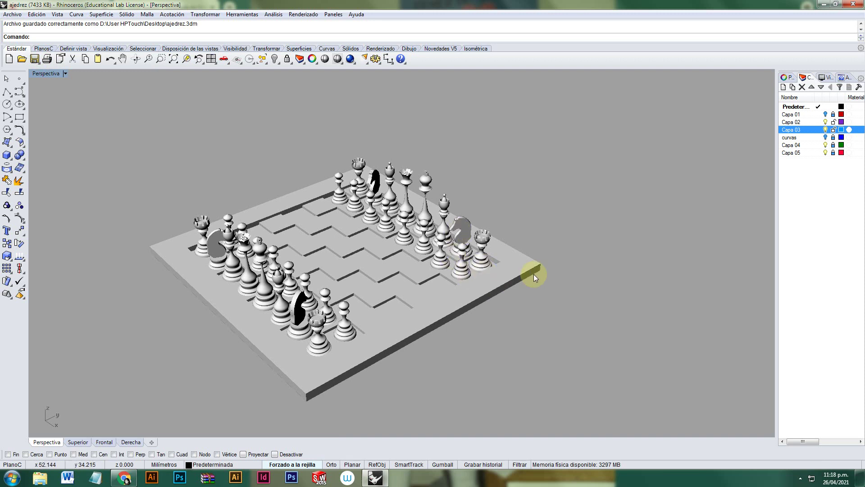
Step: Give layer Capa 05 a light blue material with a gloss finish of about 44%
{"action": "left_click", "coordinate": [825, 152]}
{"action": "left_click", "coordinate": [825, 153]}
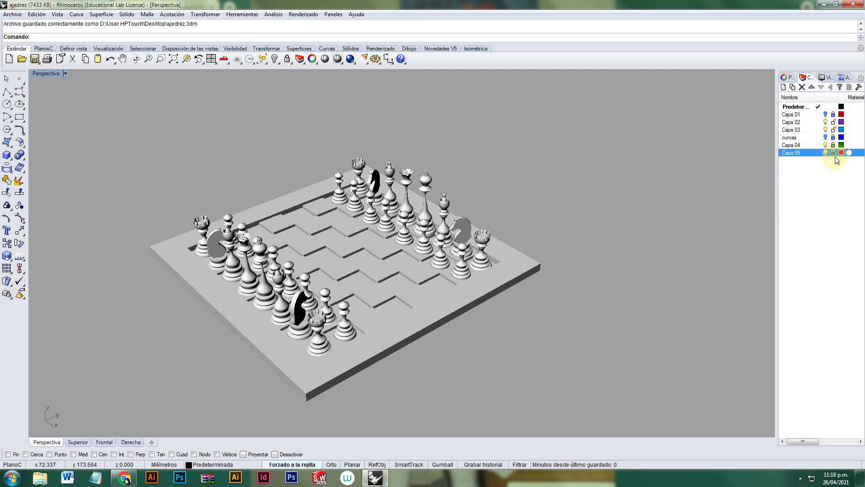
{"action": "left_click", "coordinate": [849, 153]}
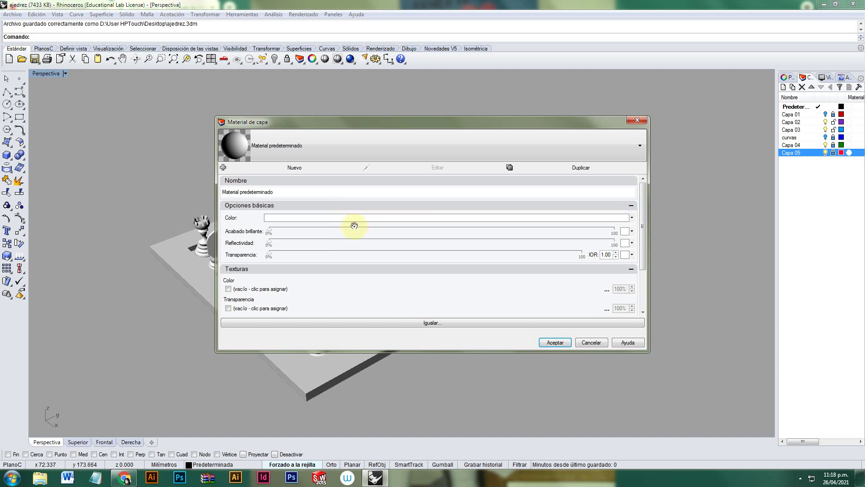
{"action": "left_click", "coordinate": [331, 218]}
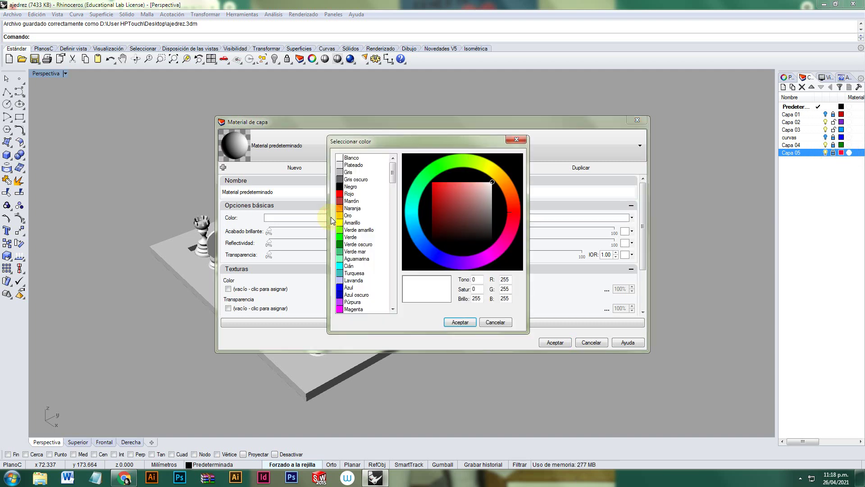
{"action": "left_click", "coordinate": [410, 223]}
{"action": "left_click", "coordinate": [460, 323]}
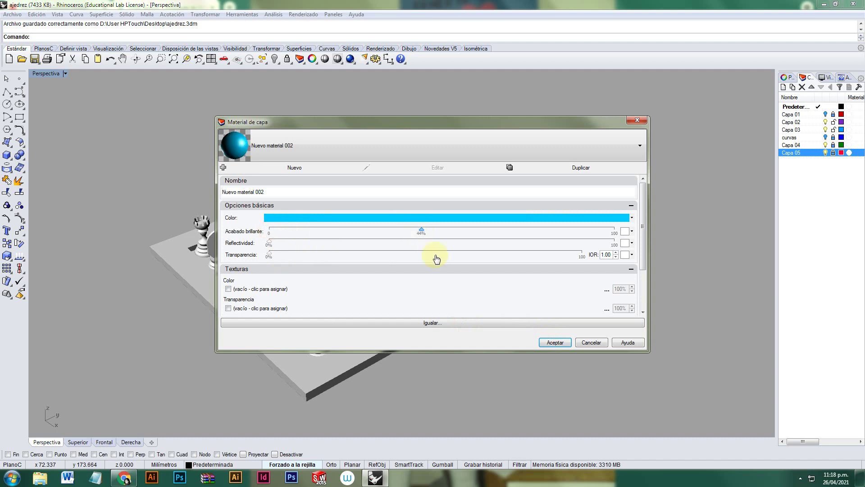
{"action": "left_click", "coordinate": [554, 342]}
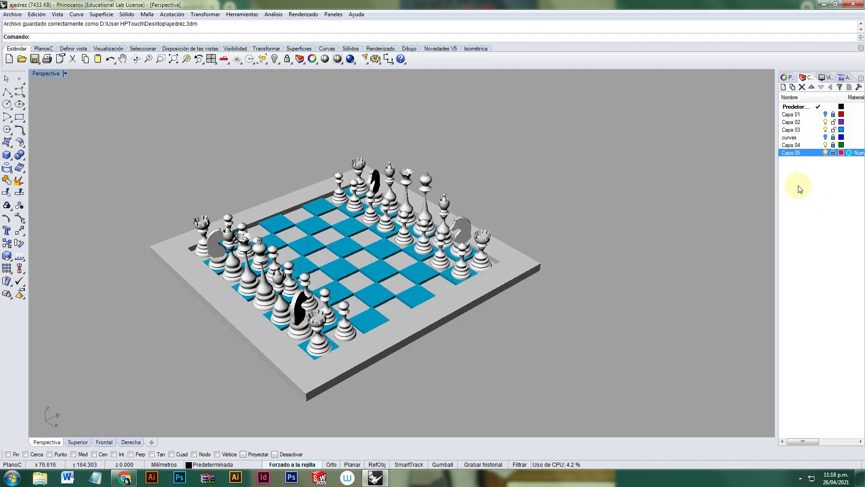
Step: Give layer Capa 04 a bright green material with a gloss finish of about 17%
{"action": "left_click", "coordinate": [828, 145]}
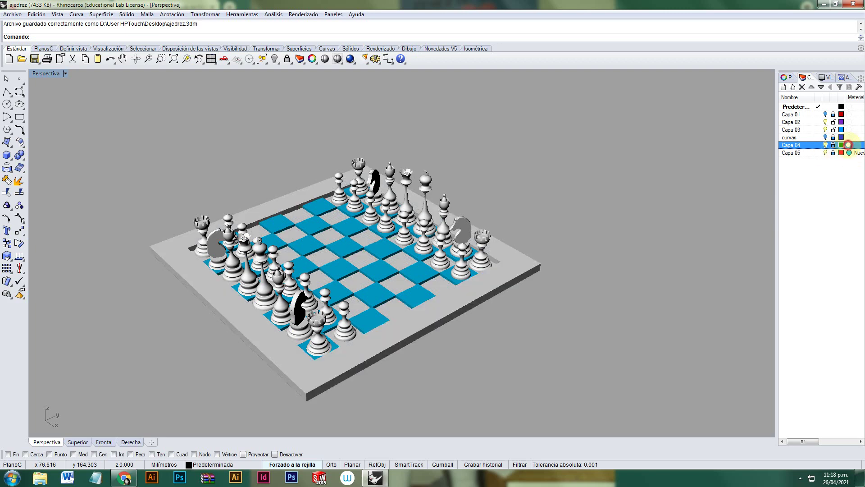
{"action": "left_click", "coordinate": [848, 144]}
{"action": "left_click", "coordinate": [279, 219]}
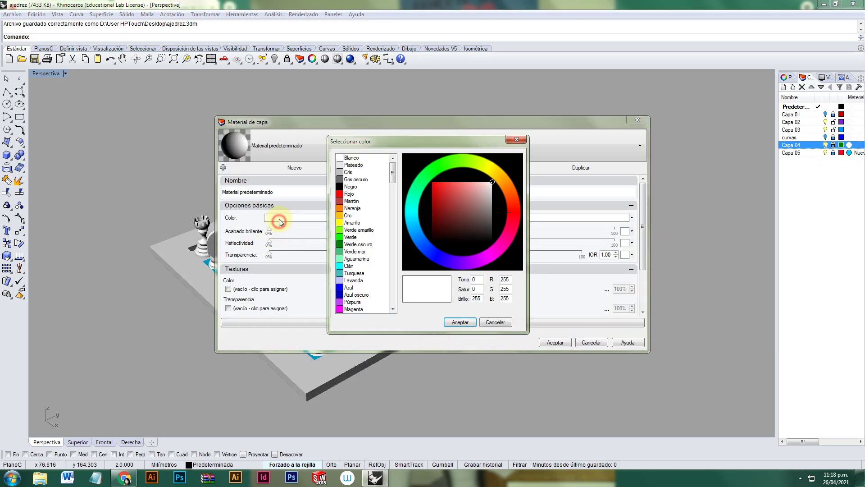
{"action": "left_click", "coordinate": [420, 212]}
{"action": "left_click", "coordinate": [460, 321]}
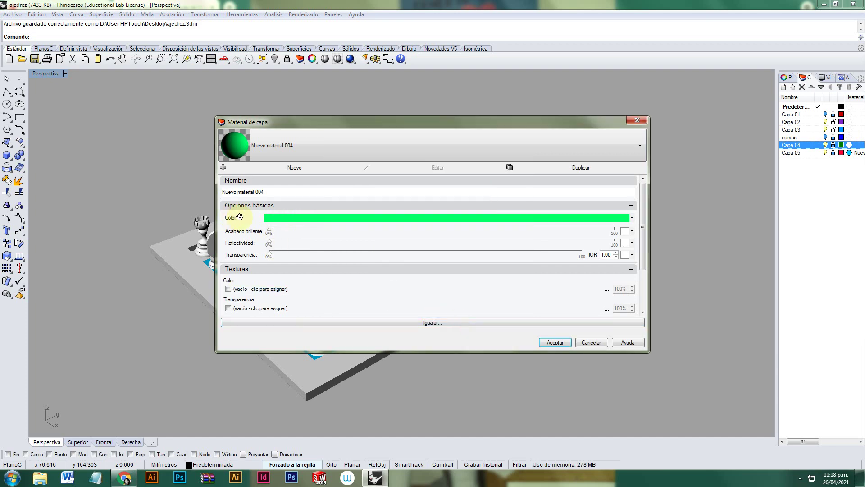
{"action": "left_click_drag", "start_coordinate": [269, 231], "coordinate": [328, 231]}
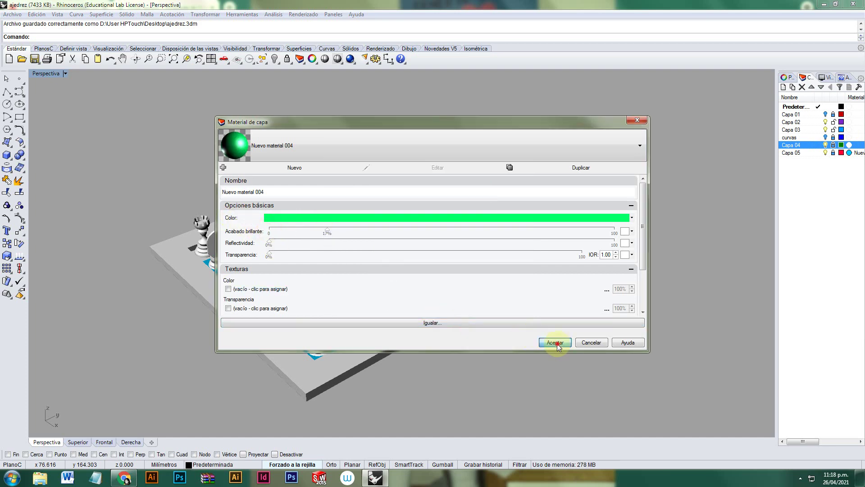
{"action": "left_click", "coordinate": [556, 344]}
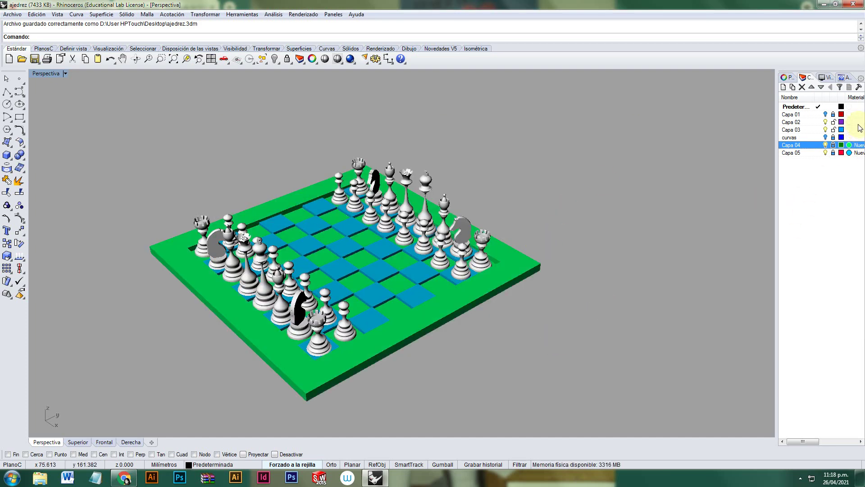
Step: Give layer Capa 03 a material in the preset colour Negro
{"action": "left_click", "coordinate": [828, 130]}
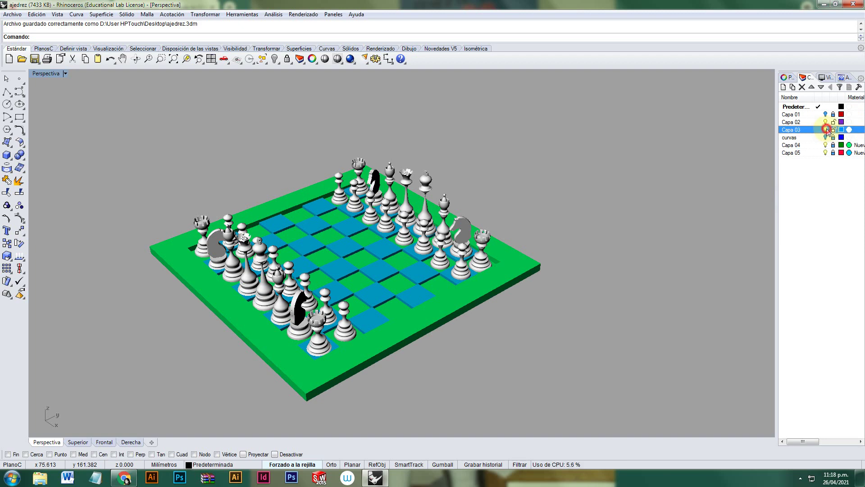
{"action": "left_click", "coordinate": [825, 129]}
{"action": "left_click", "coordinate": [826, 130]}
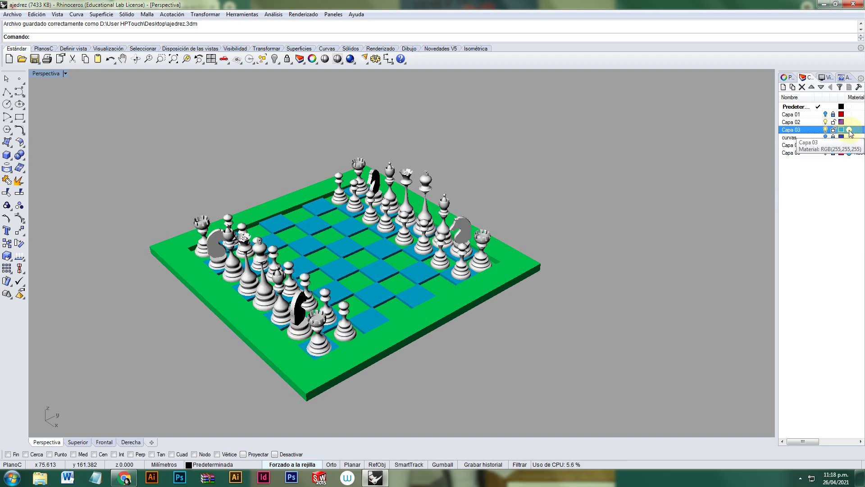
{"action": "left_click", "coordinate": [849, 130]}
{"action": "left_click", "coordinate": [428, 217]}
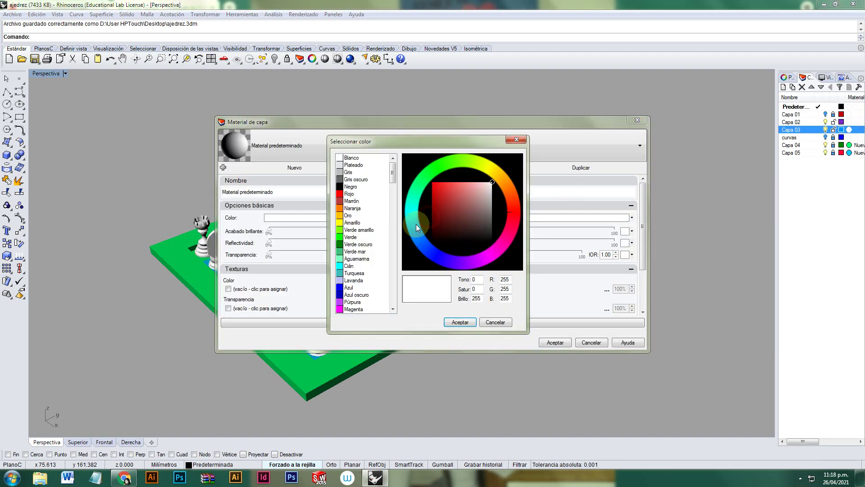
{"action": "left_click", "coordinate": [341, 187]}
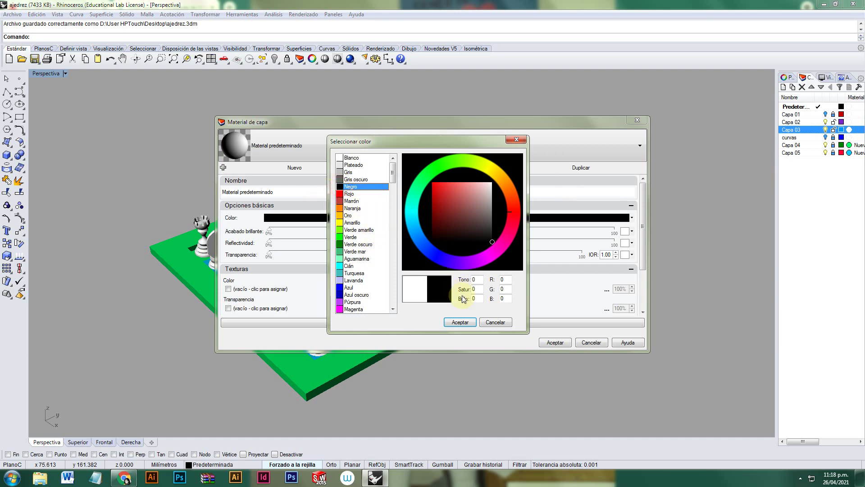
{"action": "left_click", "coordinate": [460, 322]}
{"action": "left_click", "coordinate": [555, 343]}
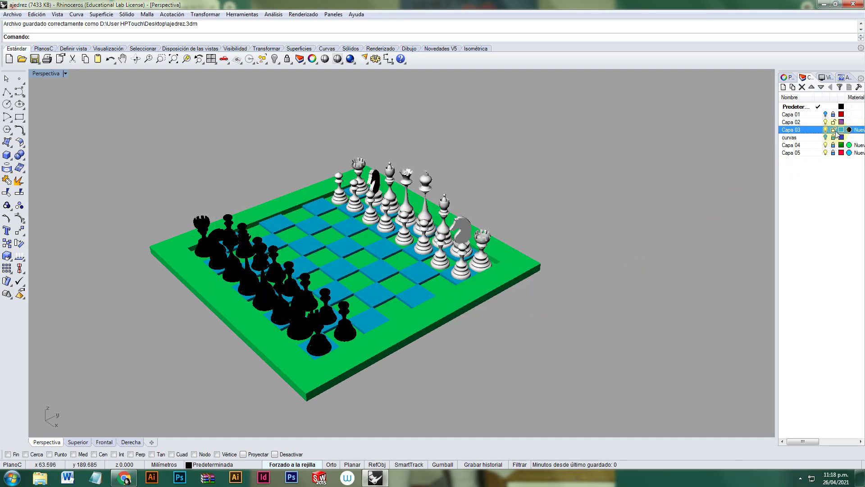
Step: Give layer Capa 02 a material in the preset colour Plateado
{"action": "left_click", "coordinate": [849, 122]}
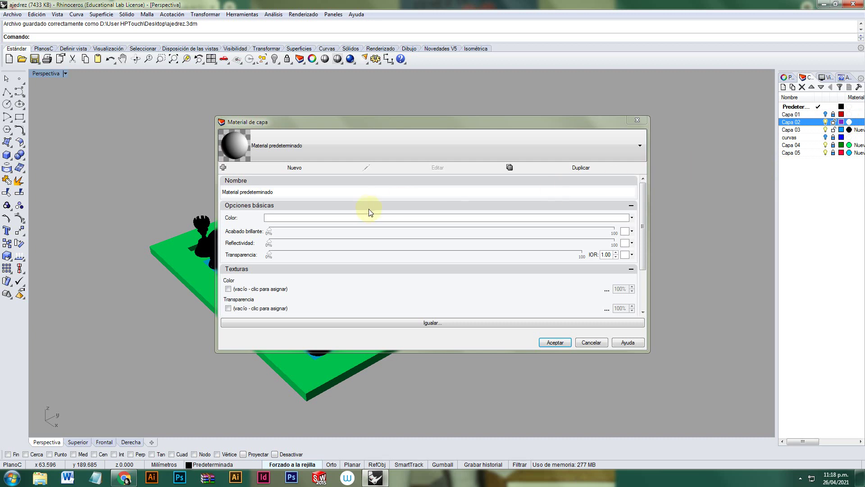
{"action": "left_click", "coordinate": [367, 218]}
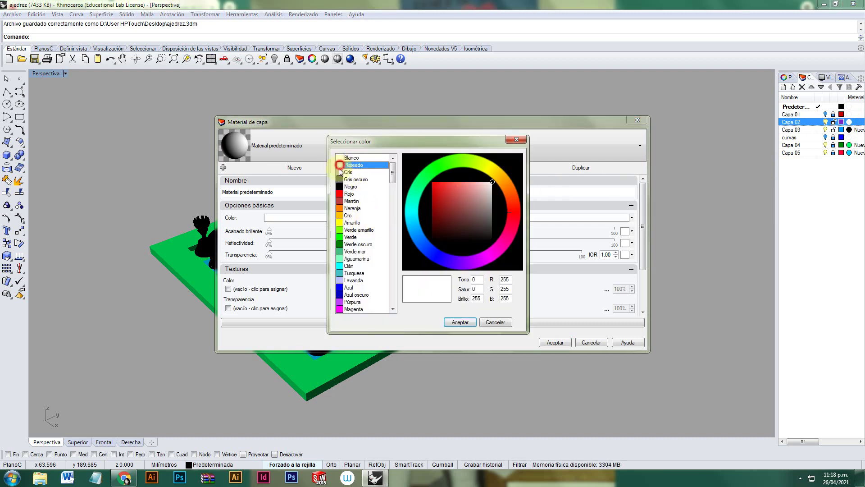
{"action": "left_click", "coordinate": [460, 322]}
{"action": "left_click", "coordinate": [555, 342]}
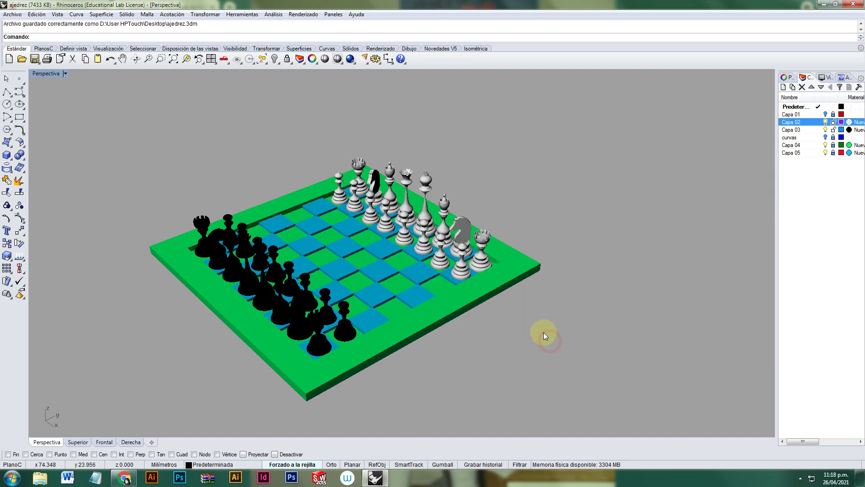
Step: Orbit the Perspective view to see the board from the black pieces' side and save the file
{"action": "right_click_drag", "start_coordinate": [329, 280], "coordinate": [362, 274]}
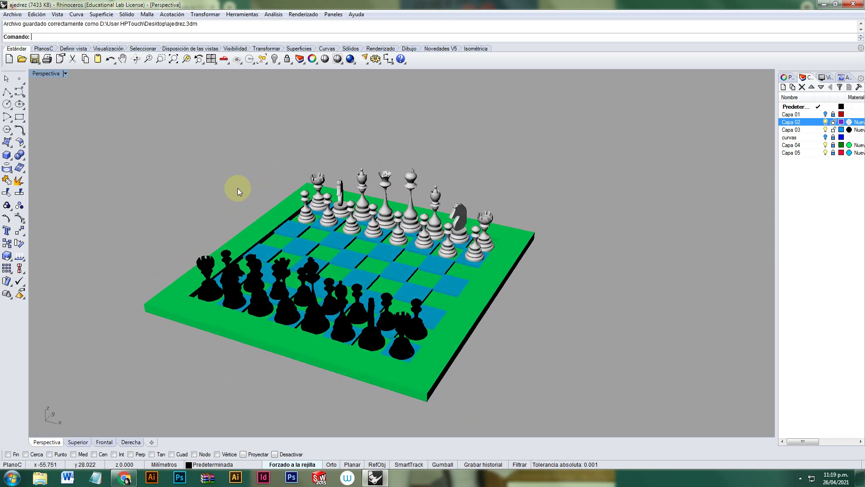
{"action": "left_click", "coordinate": [13, 14]}
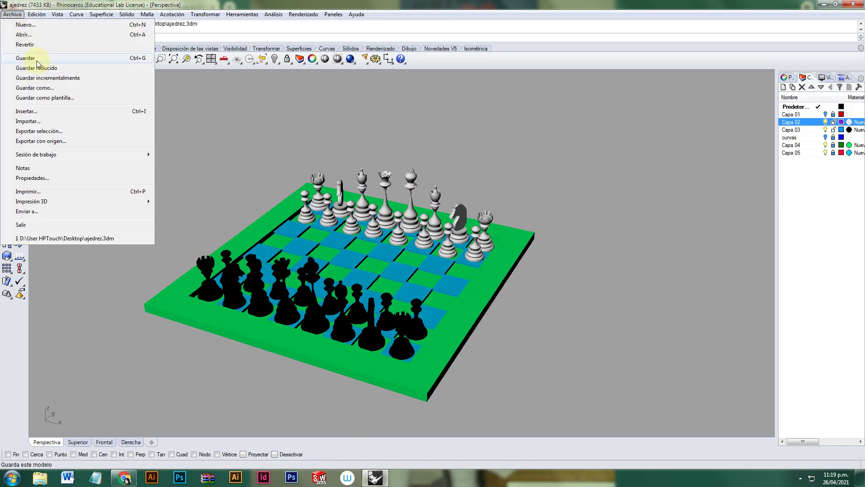
{"action": "left_click", "coordinate": [32, 60]}
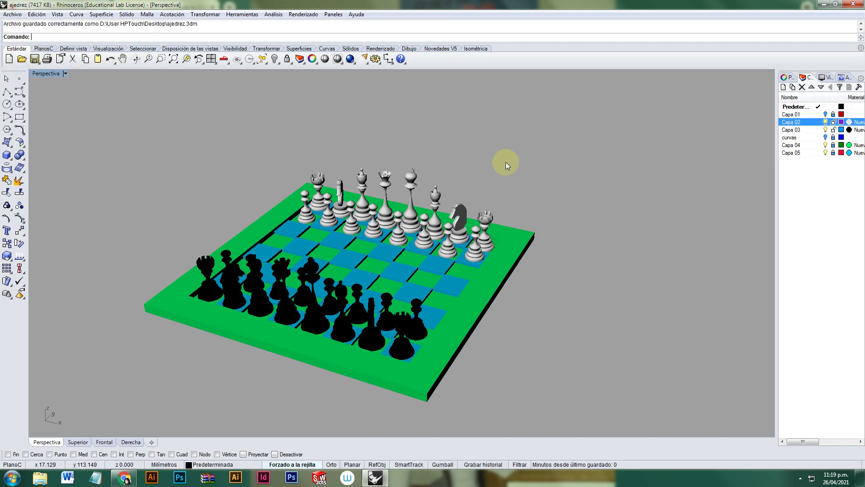